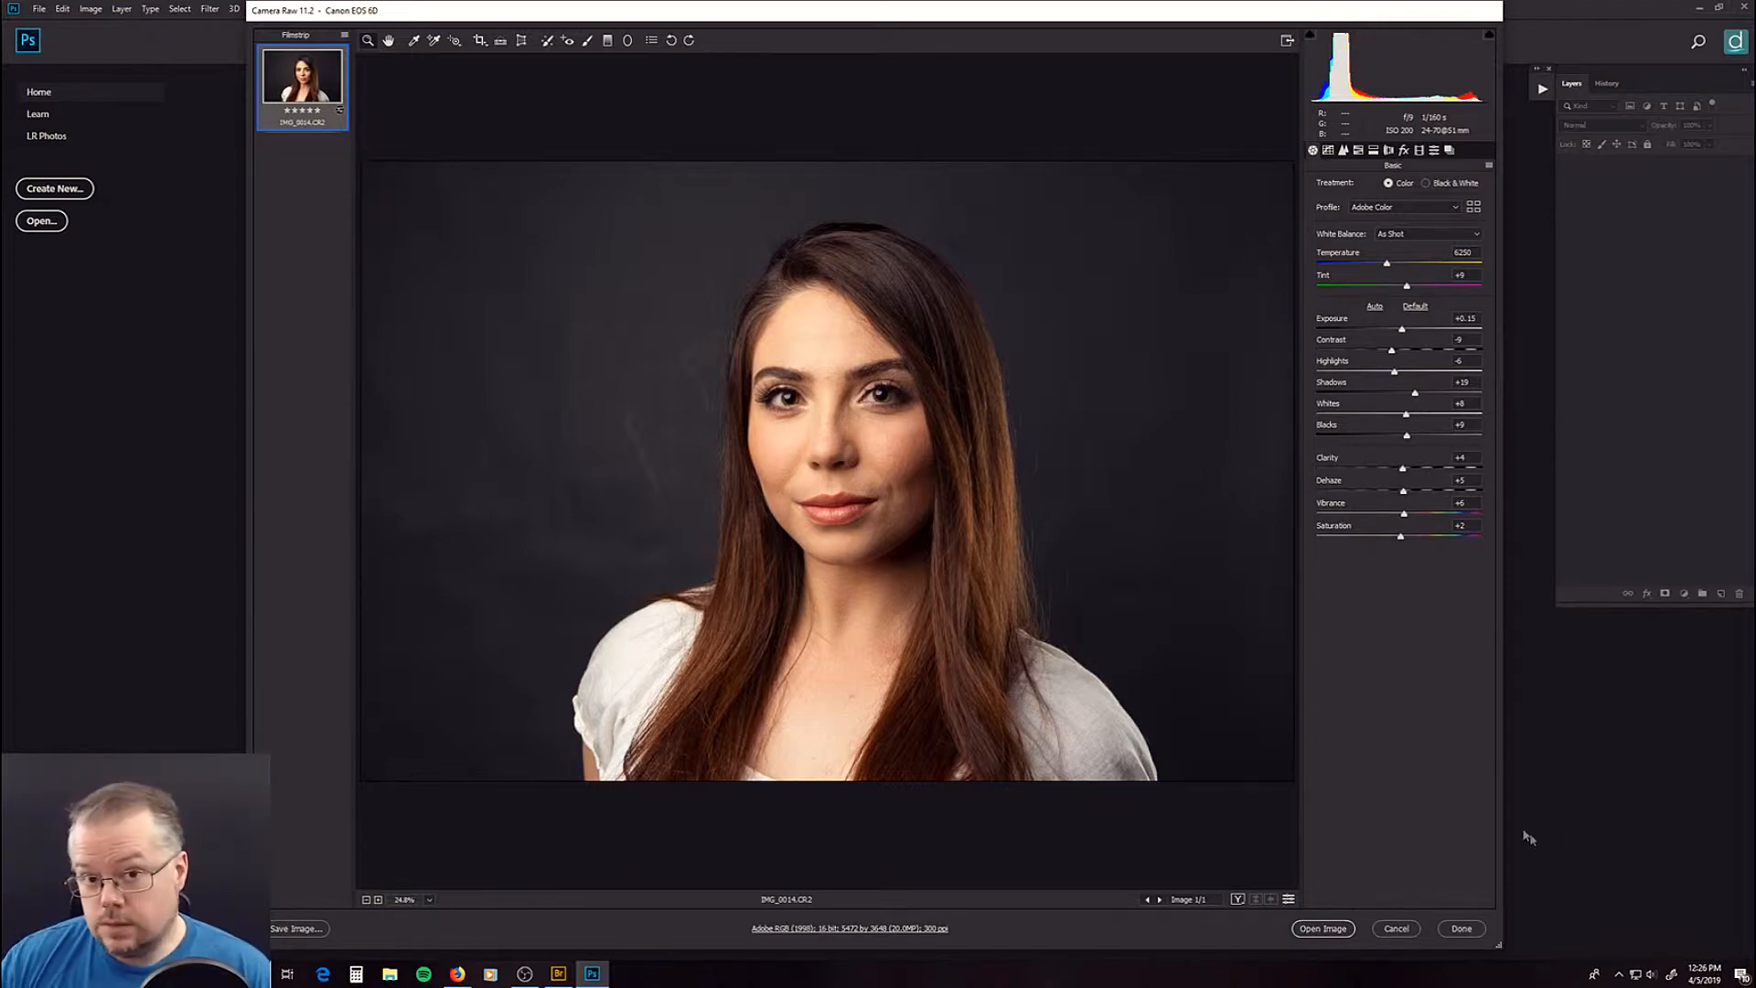
- Open the raw portrait IMG_0014.CR2 from Camera Raw as an editable image and show the available actions
{"action": "left_click", "coordinate": [1324, 927]}
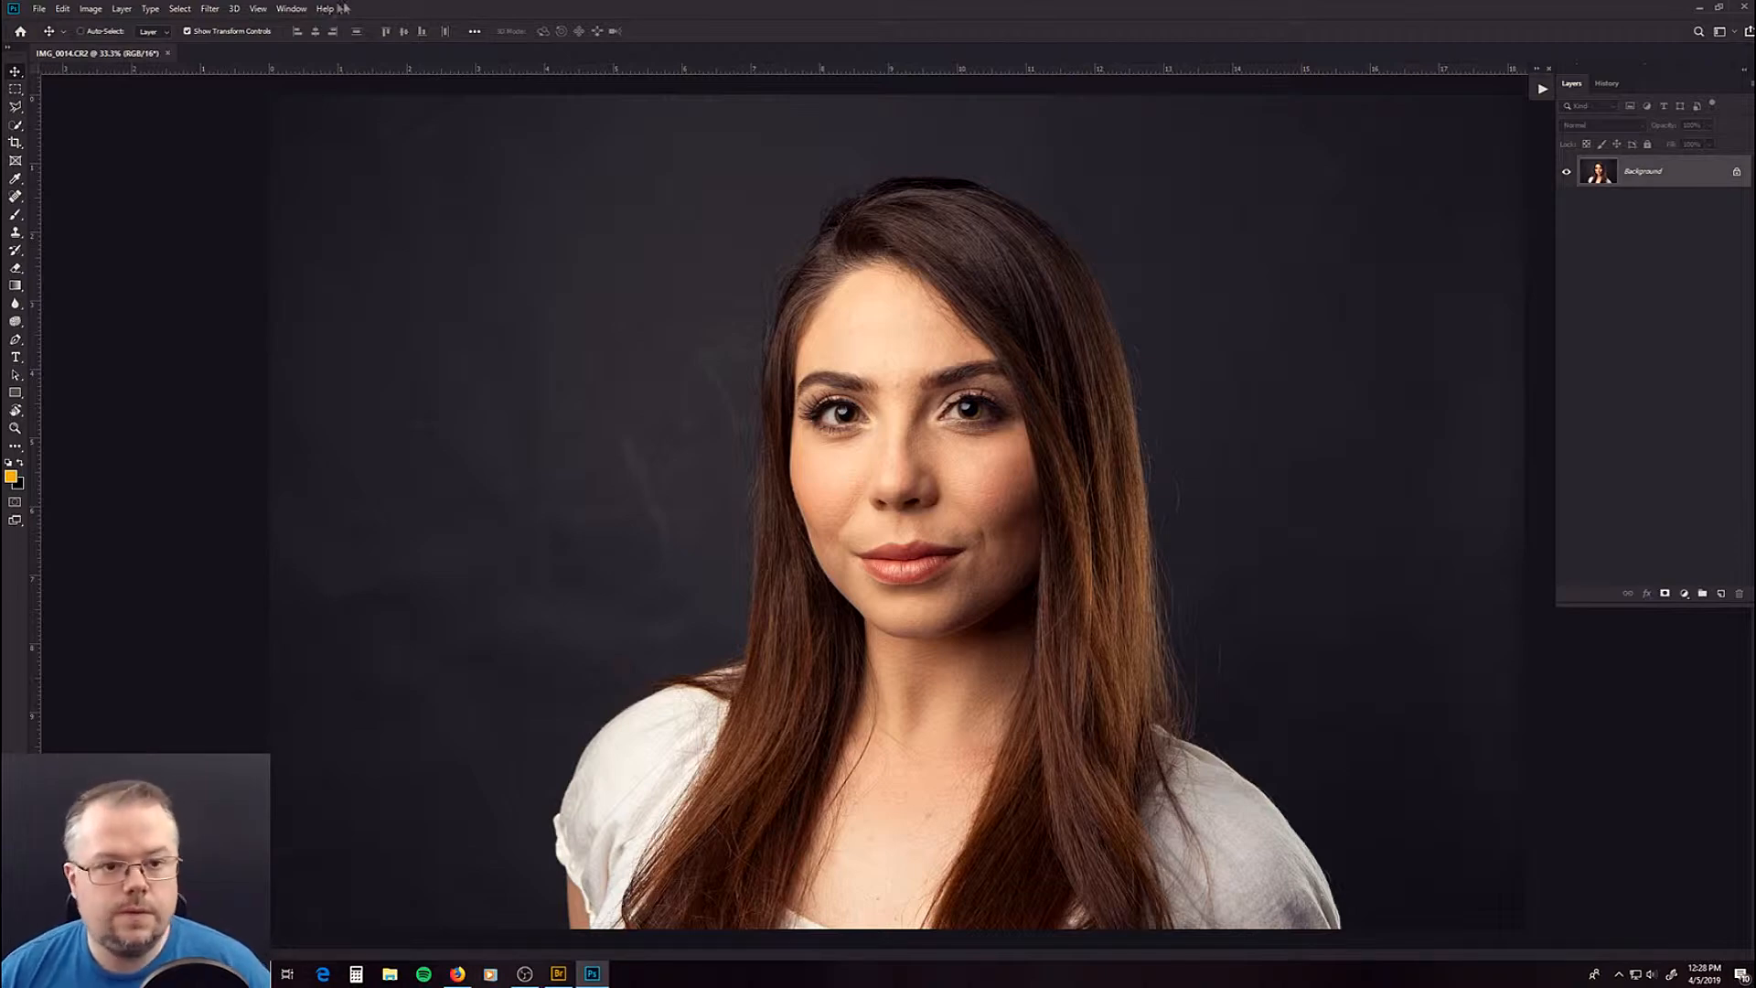
{"action": "left_click", "coordinate": [295, 9]}
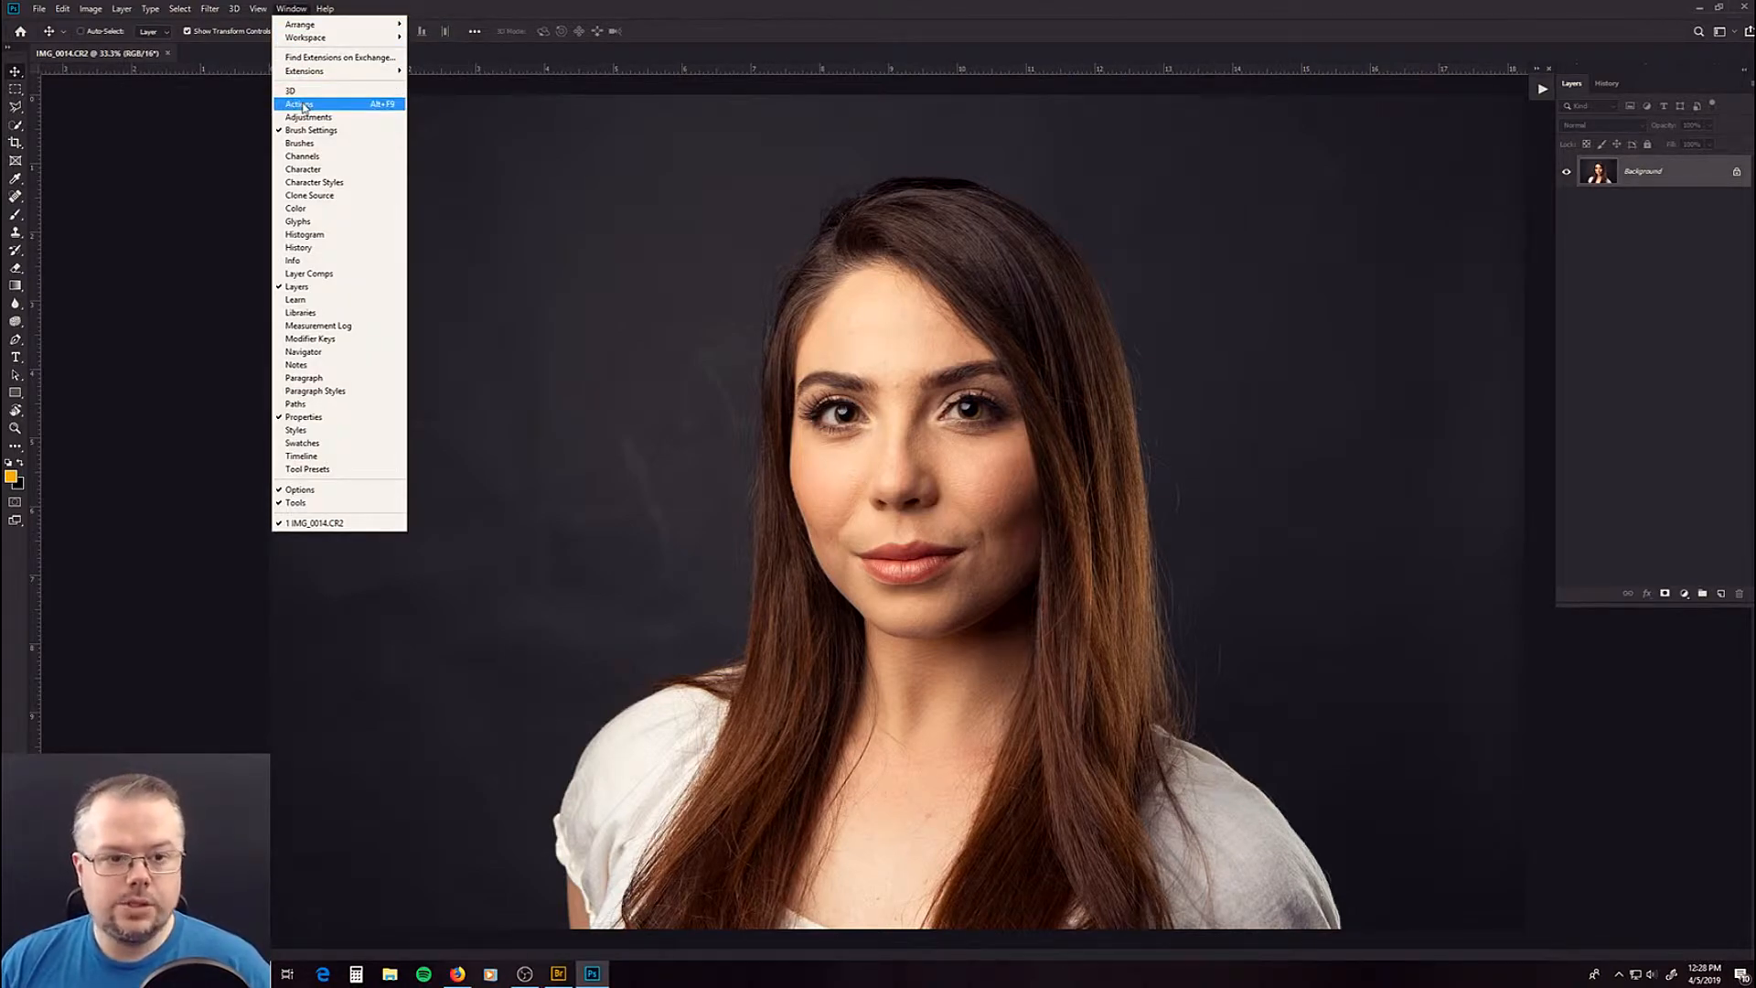
{"action": "left_click", "coordinate": [302, 104]}
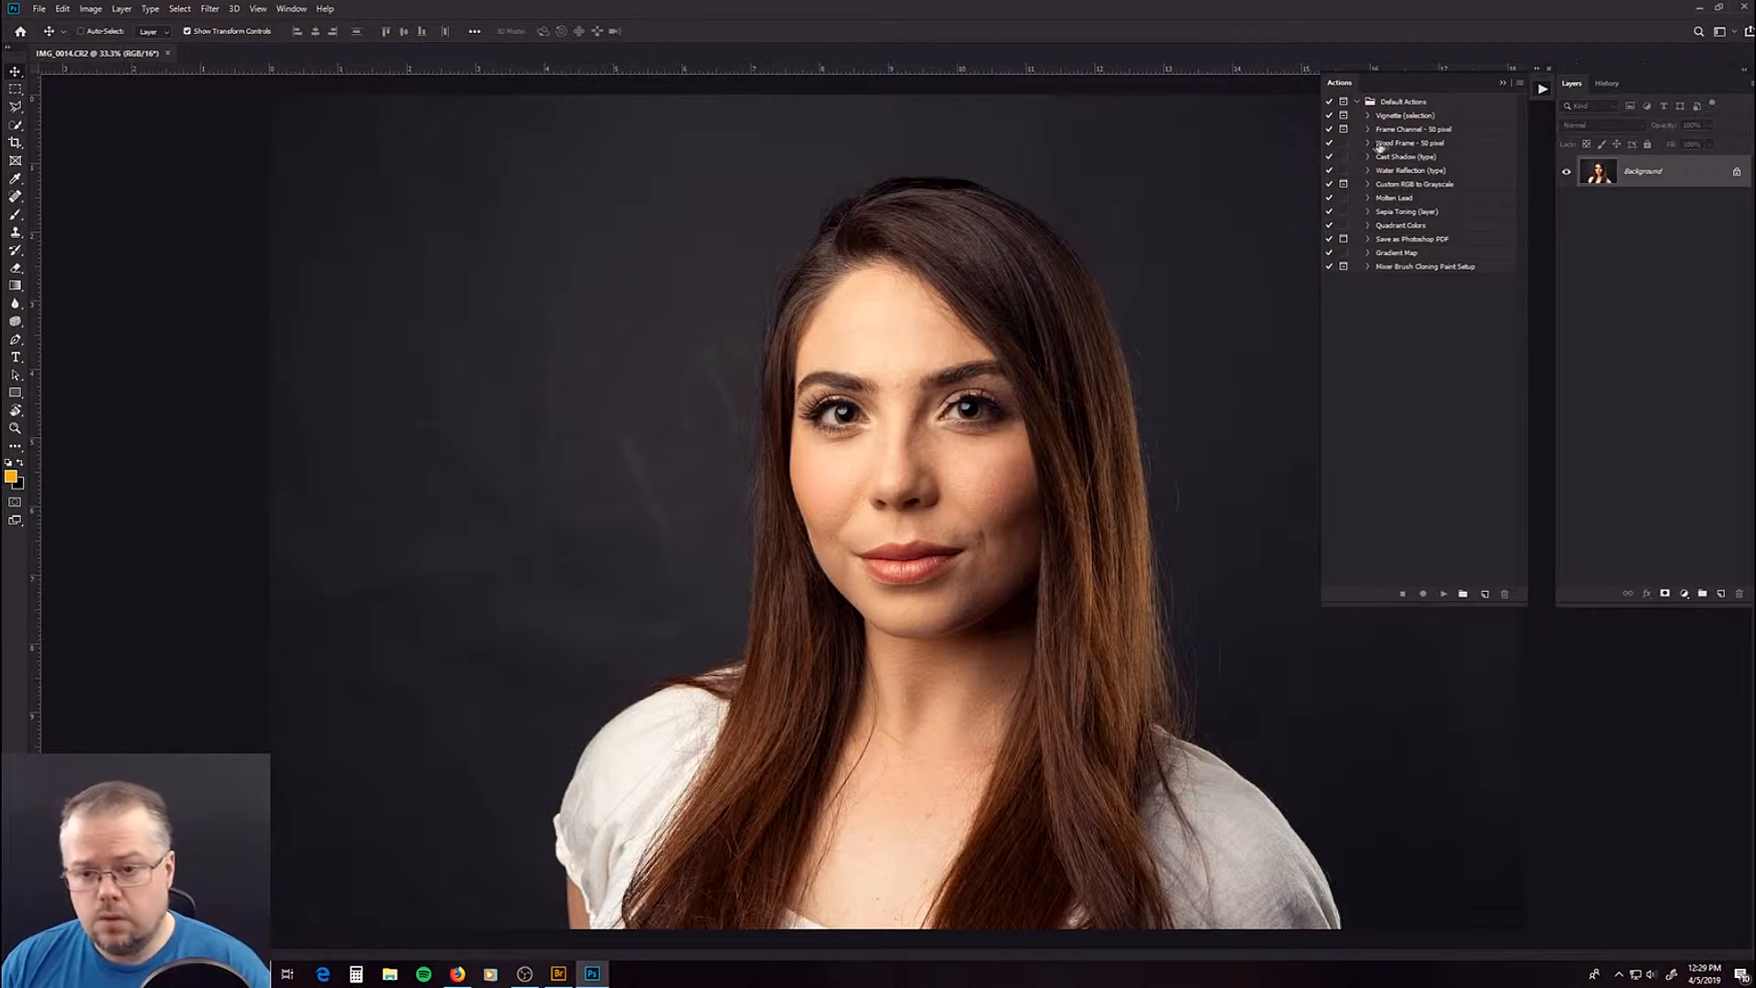
- Turn on Button Mode for the actions and switch it off again to return to the list view
{"action": "left_click", "coordinate": [1414, 116]}
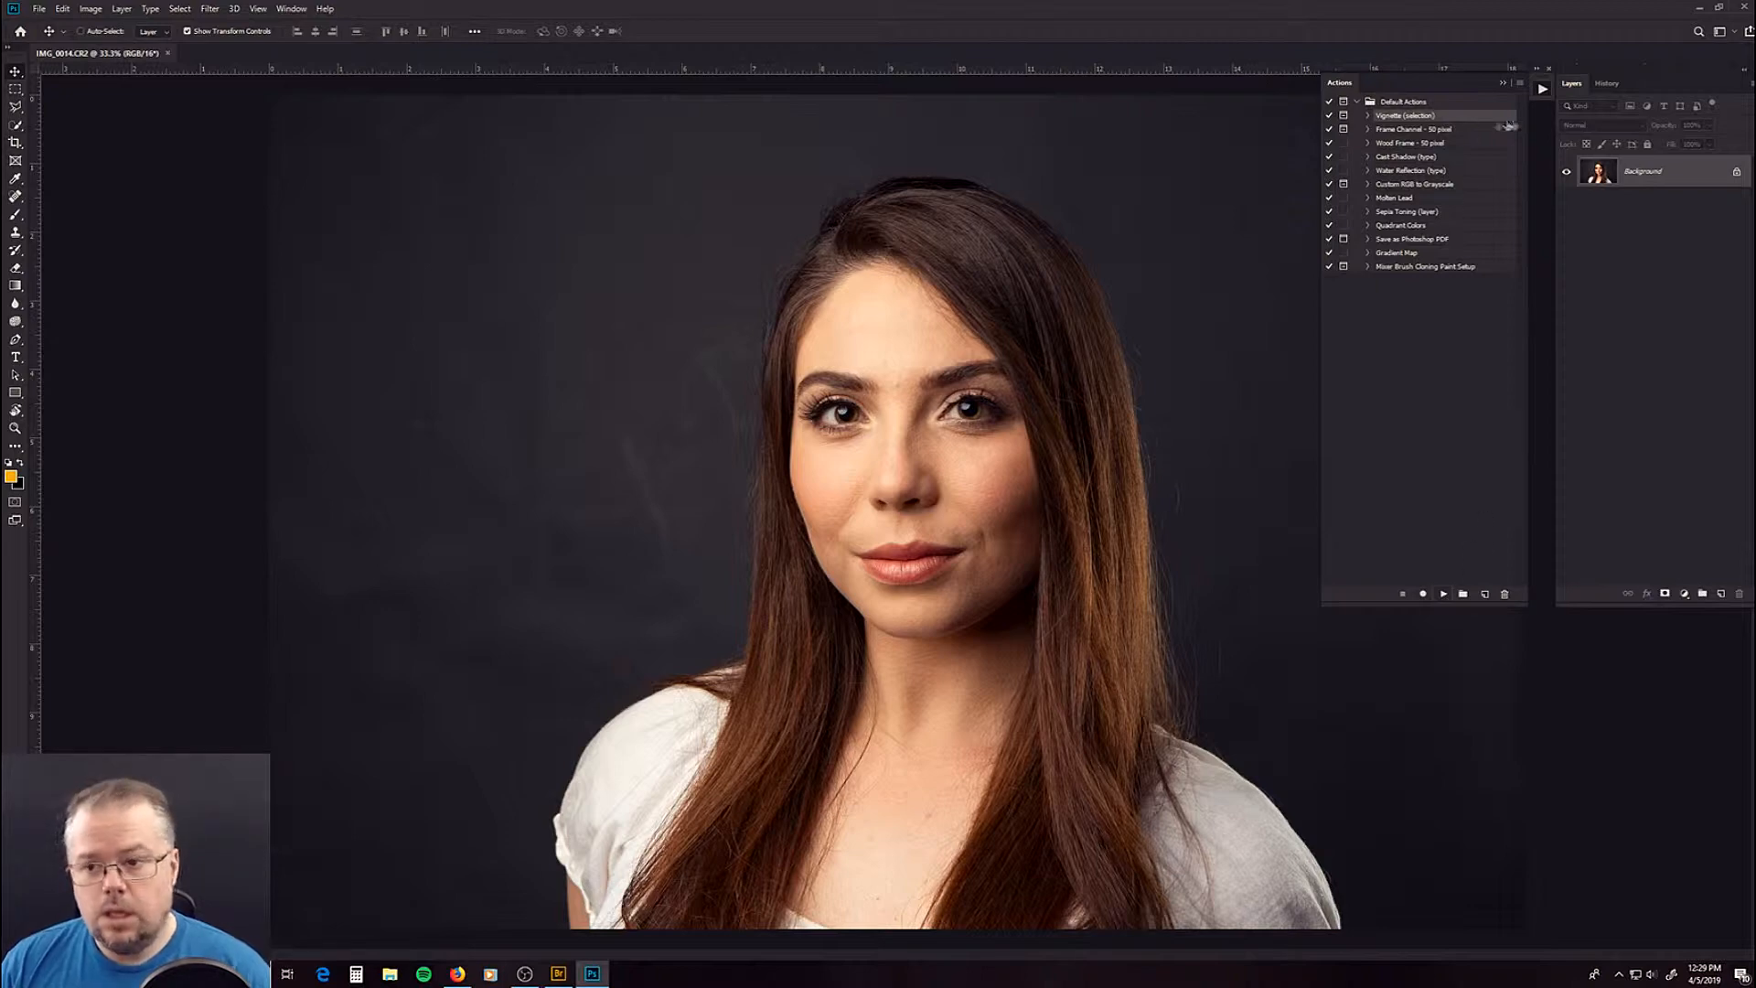
{"action": "left_click", "coordinate": [1520, 85]}
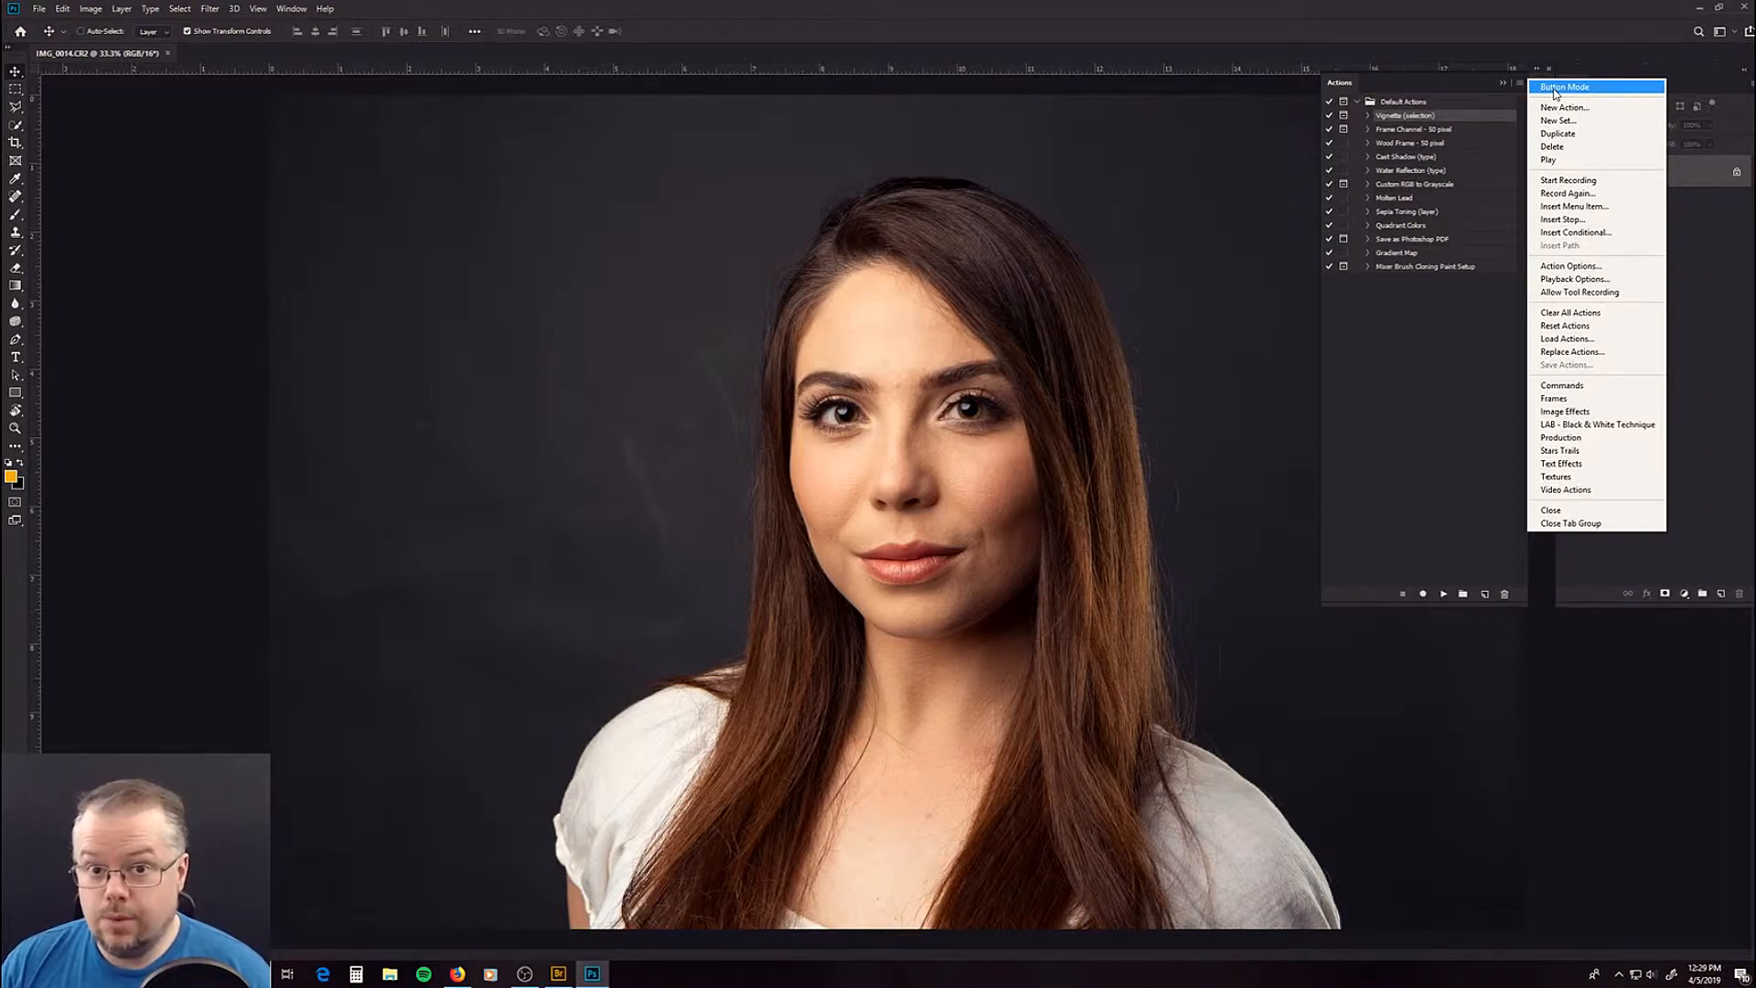
{"action": "left_click", "coordinate": [1556, 90]}
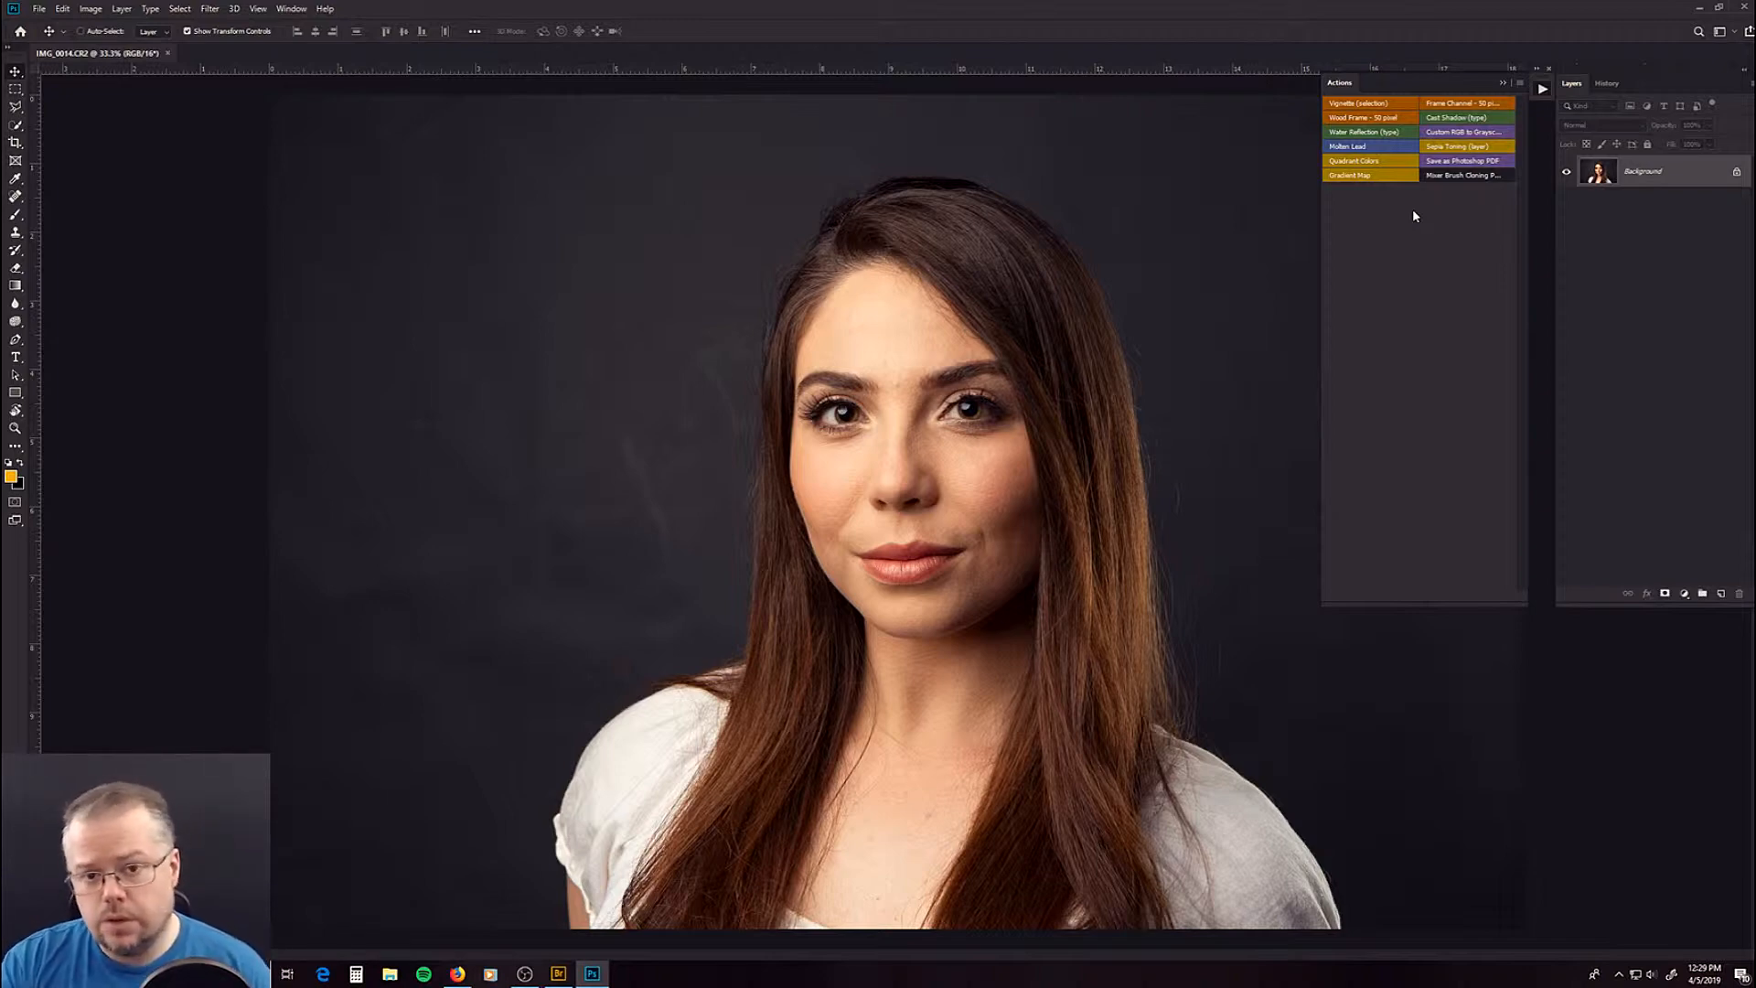
{"action": "left_click", "coordinate": [1521, 83]}
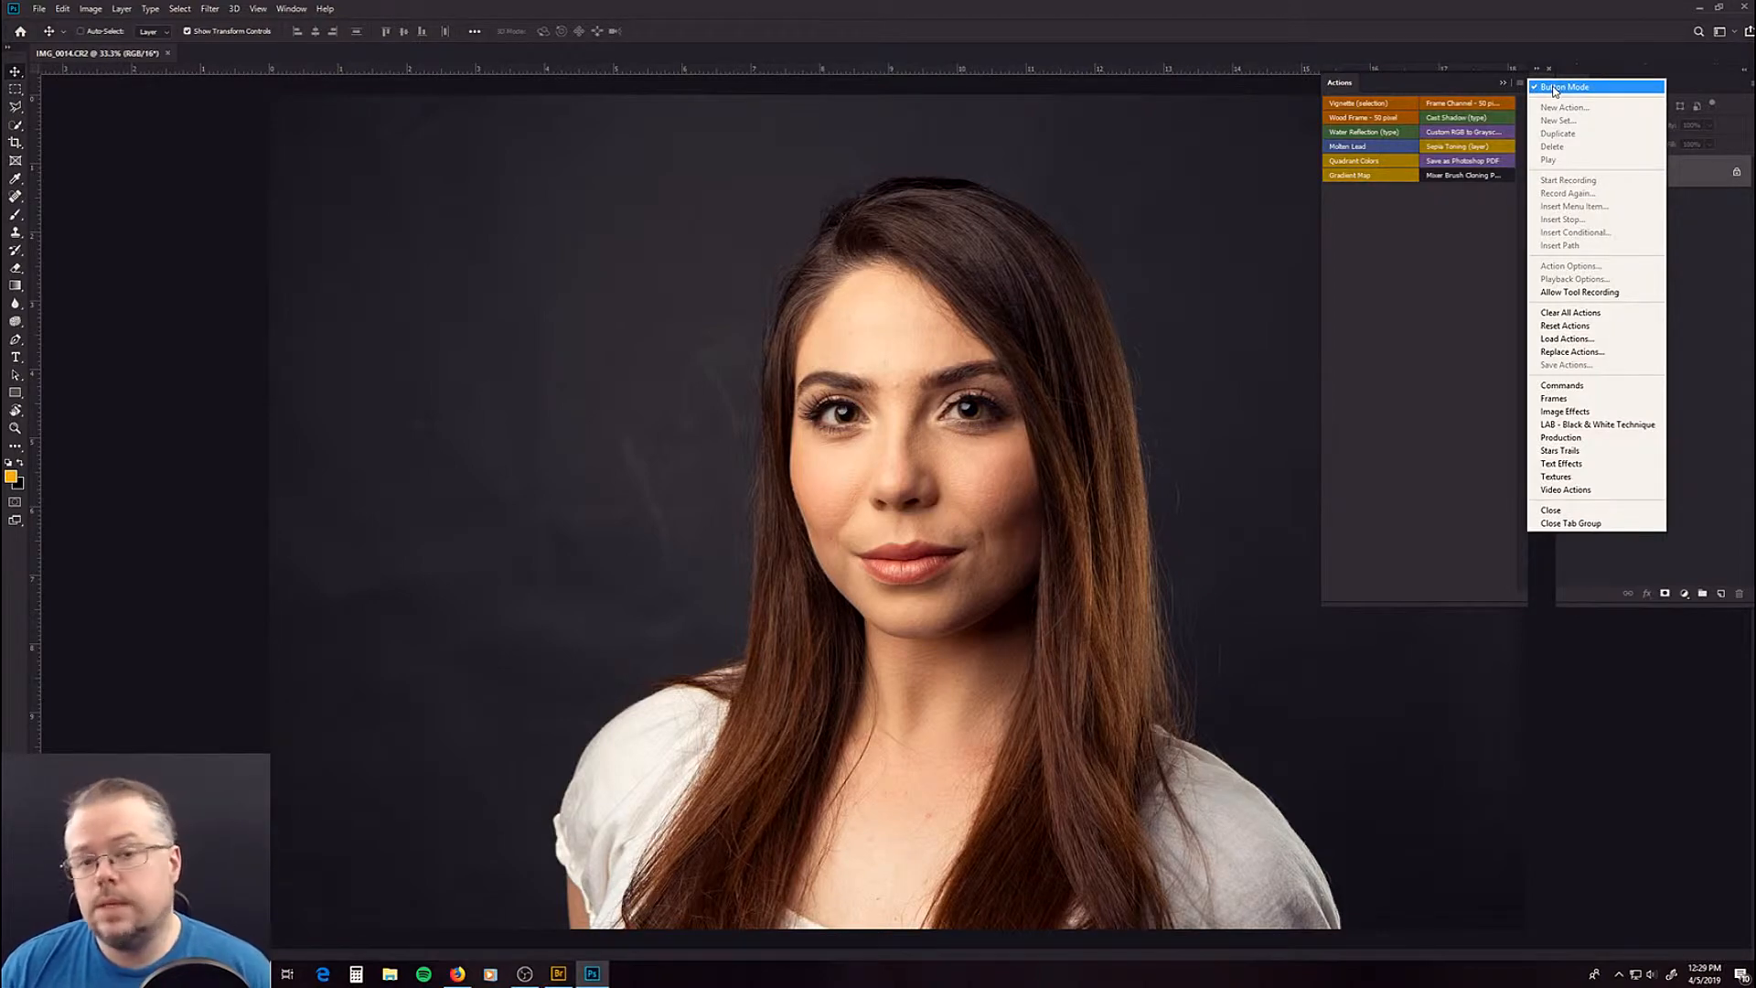
{"action": "left_click", "coordinate": [1555, 91]}
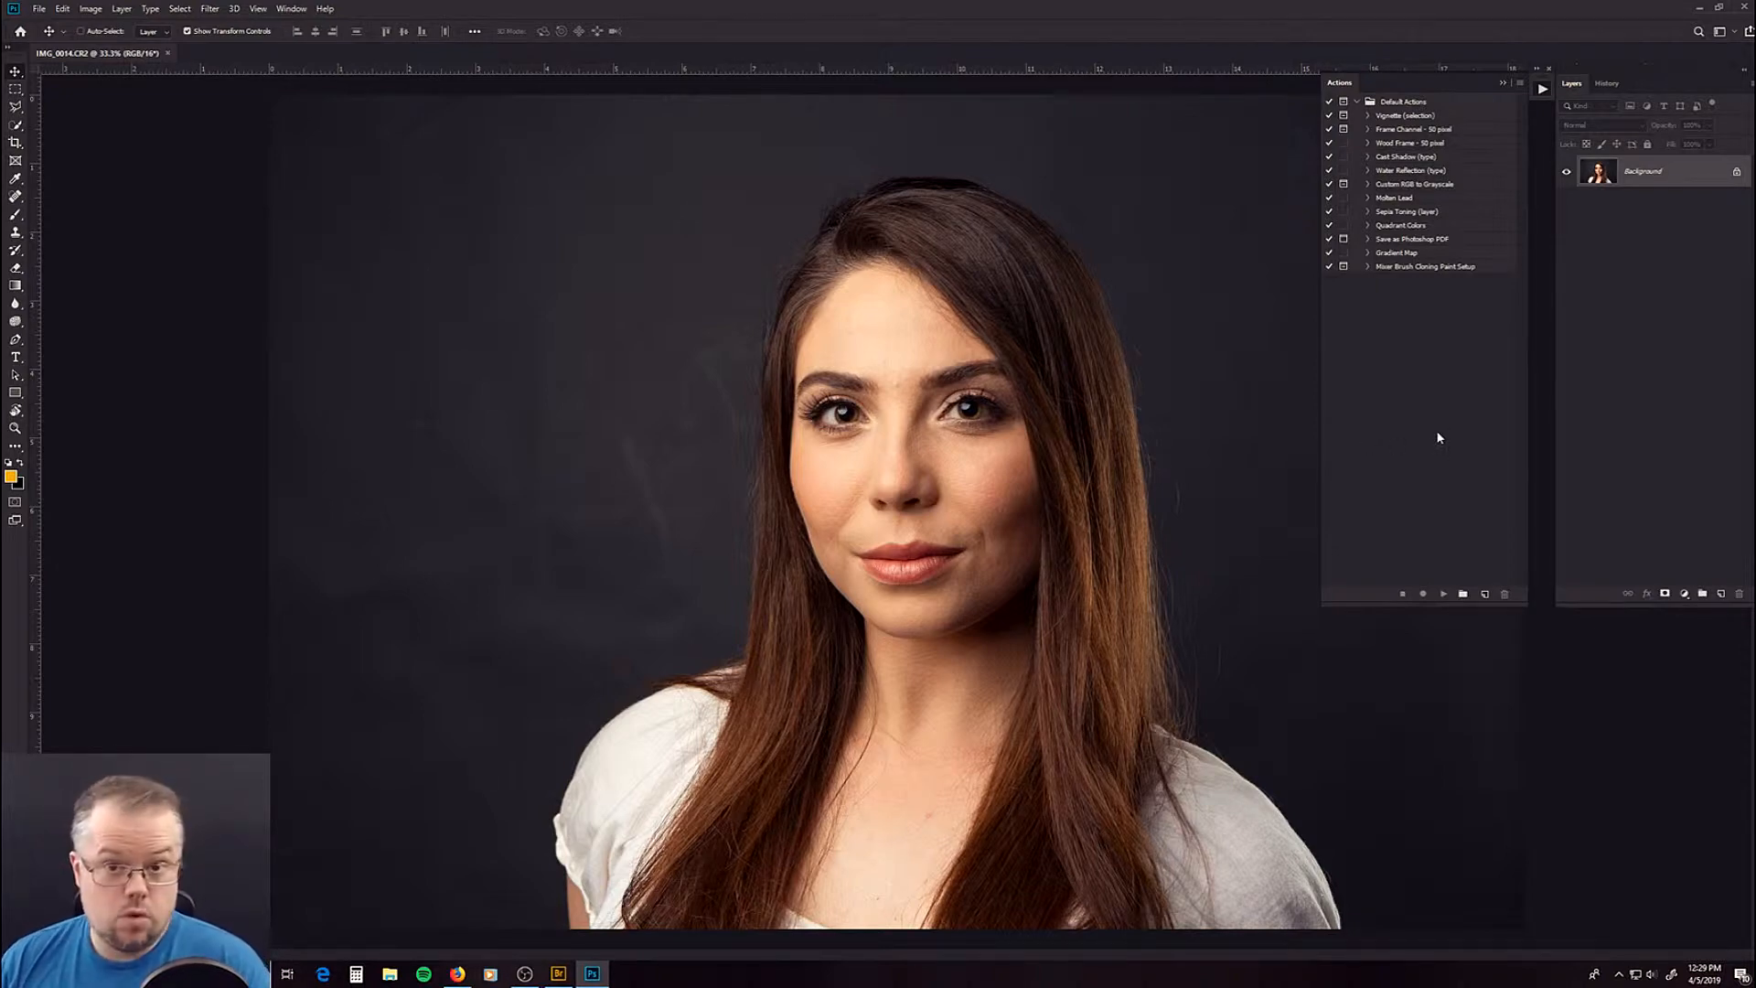
- Create an action named "FS 16bit" in the Default Actions set with no function key or color, and leave it recording
{"action": "left_click", "coordinate": [1484, 595]}
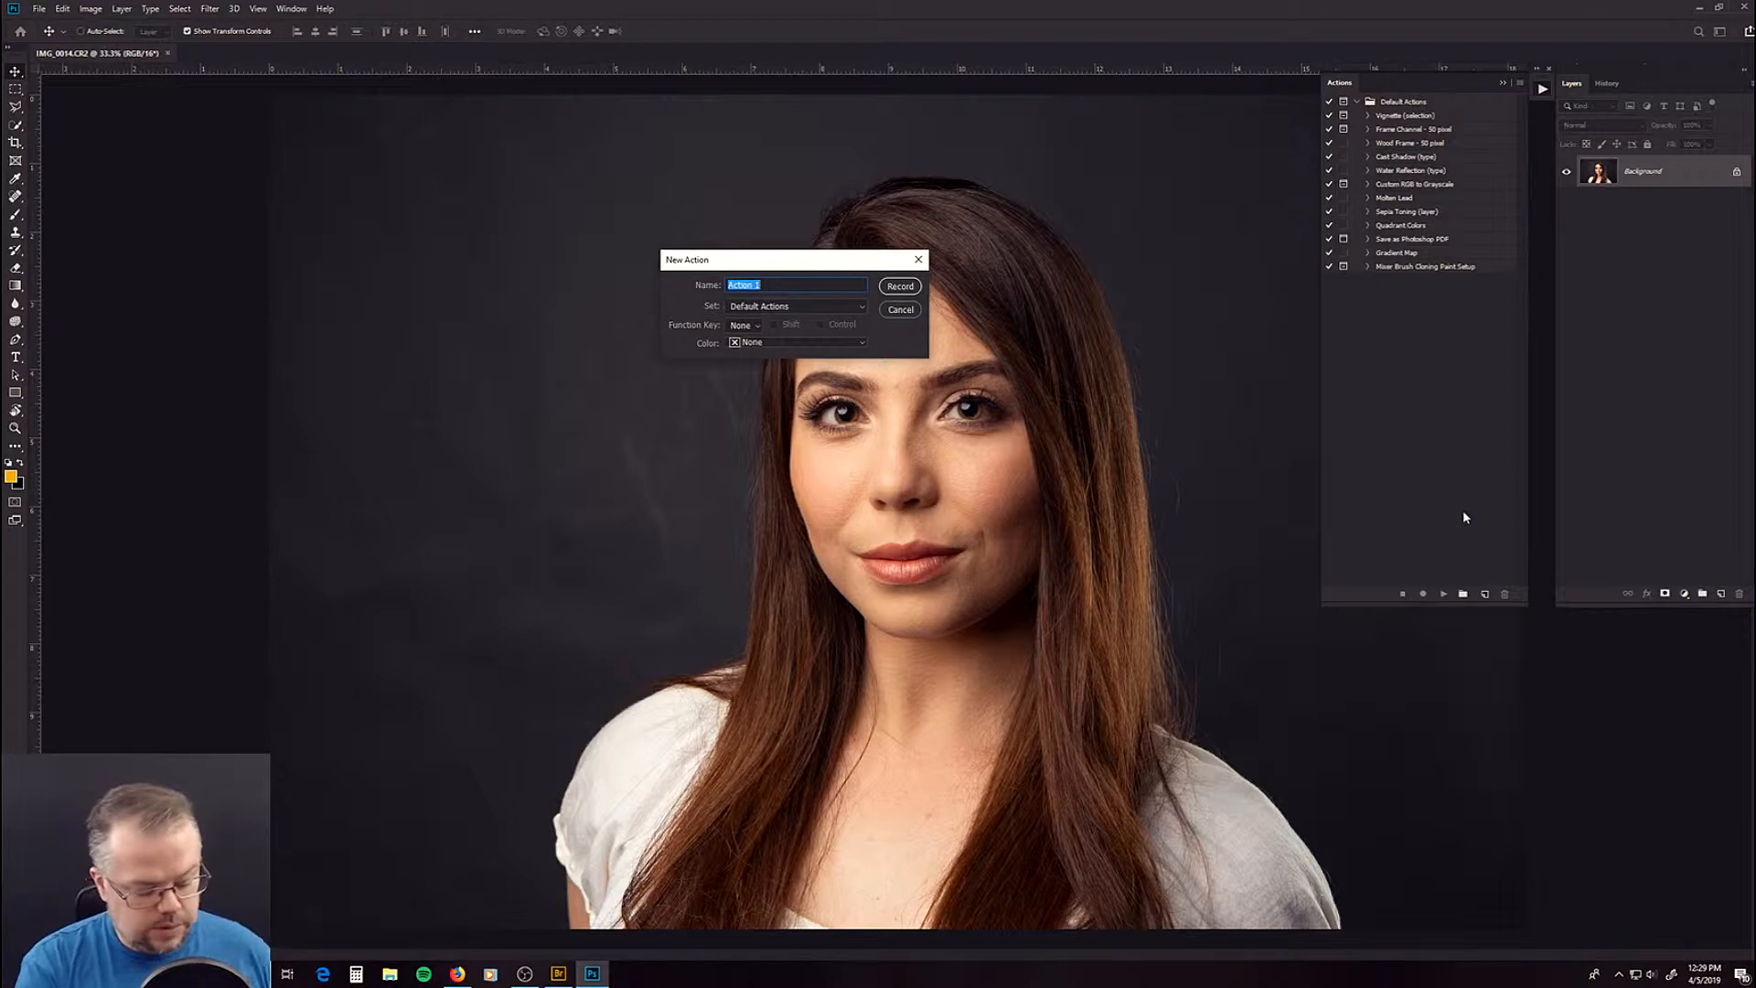
{"action": "type", "text": "FS 16bit"}
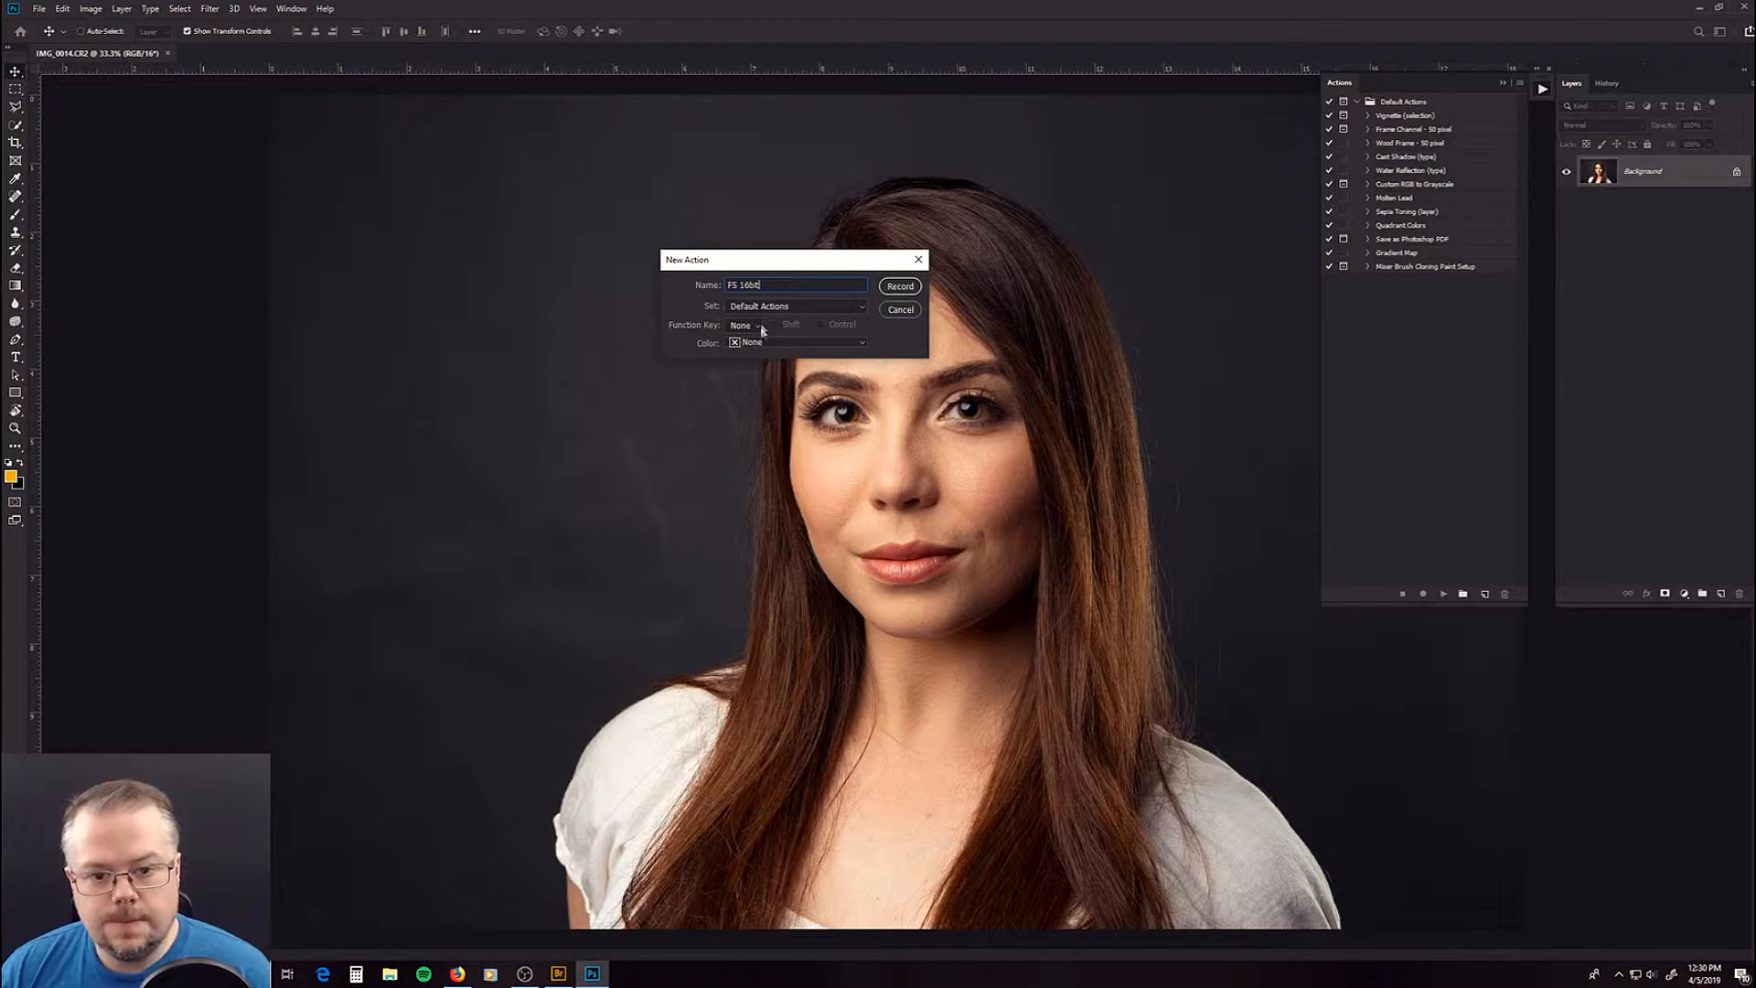
{"action": "left_click", "coordinate": [785, 344]}
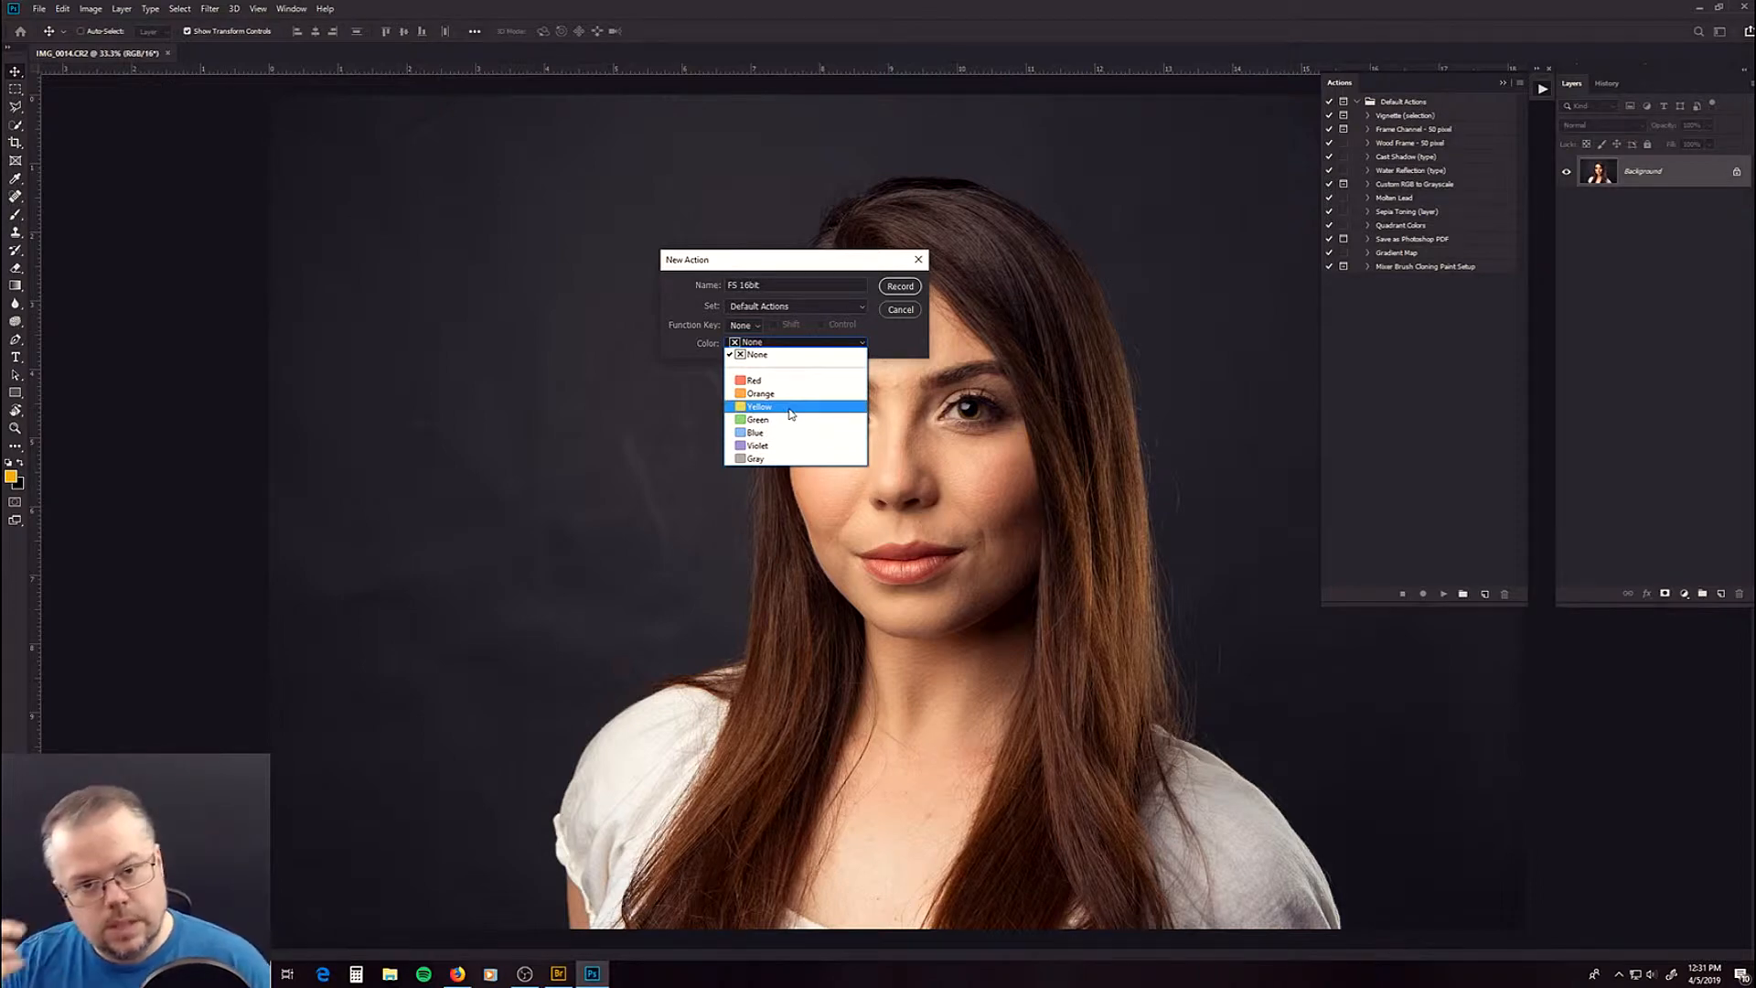
{"action": "left_click", "coordinate": [904, 343]}
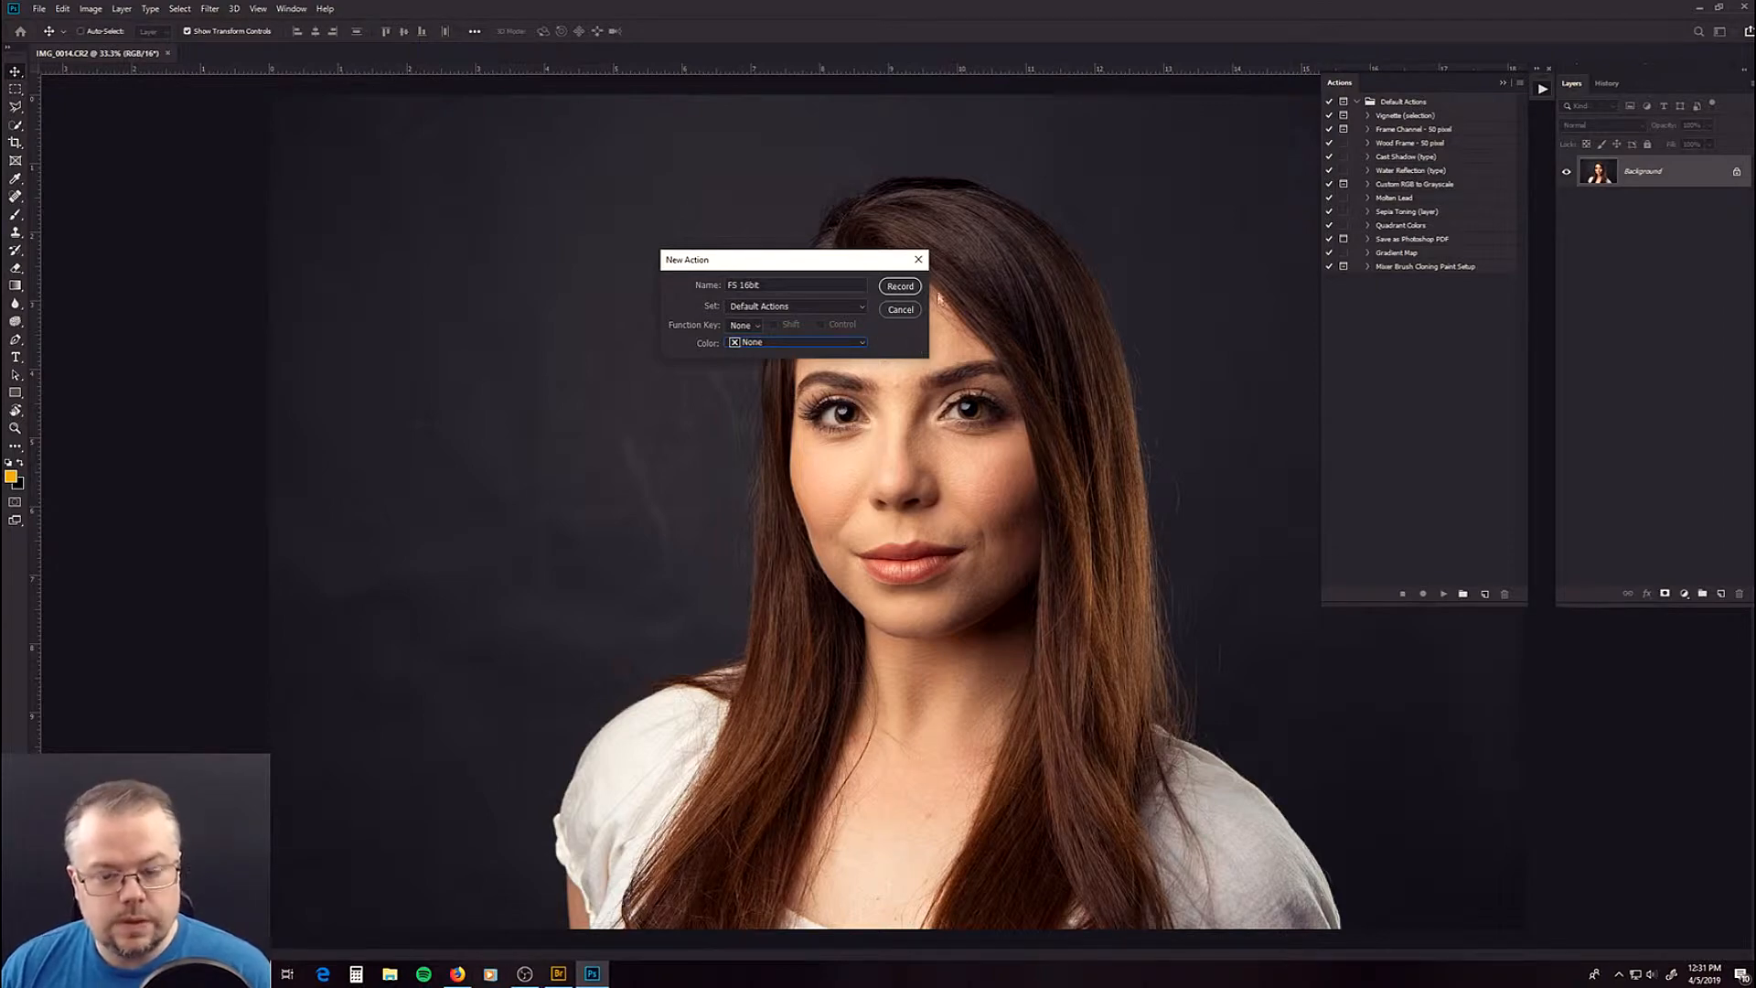
{"action": "left_click", "coordinate": [911, 286]}
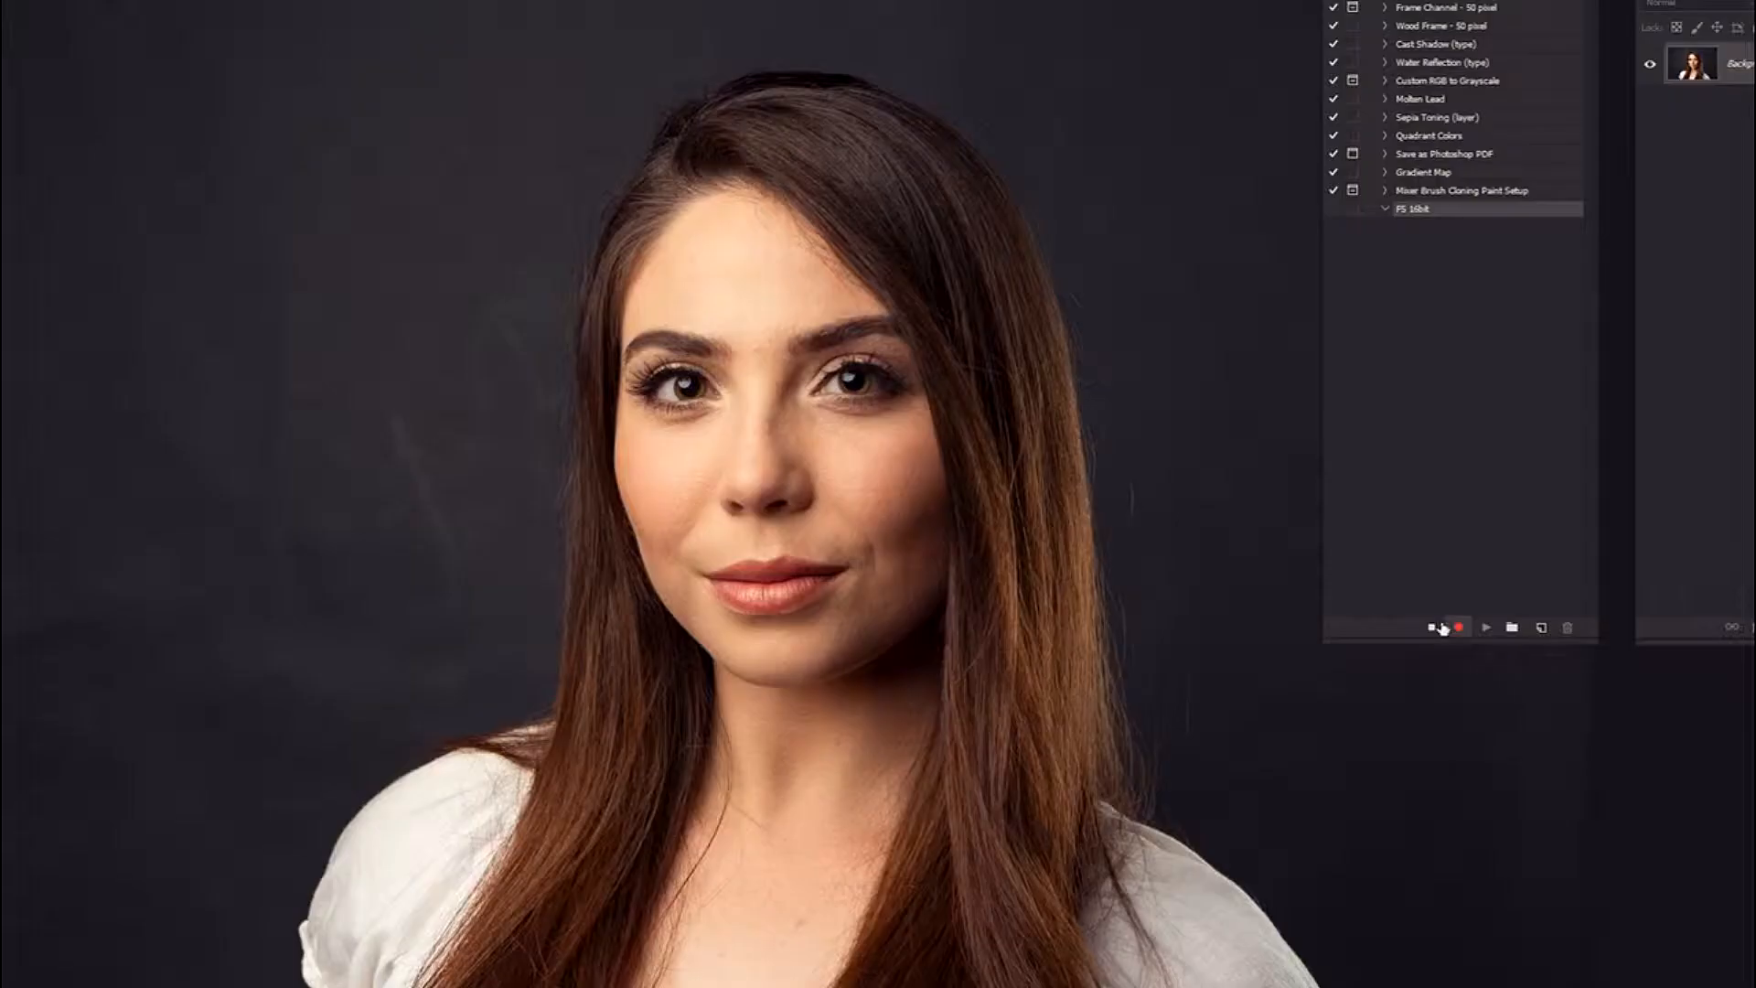
{"action": "left_click", "coordinate": [1402, 594]}
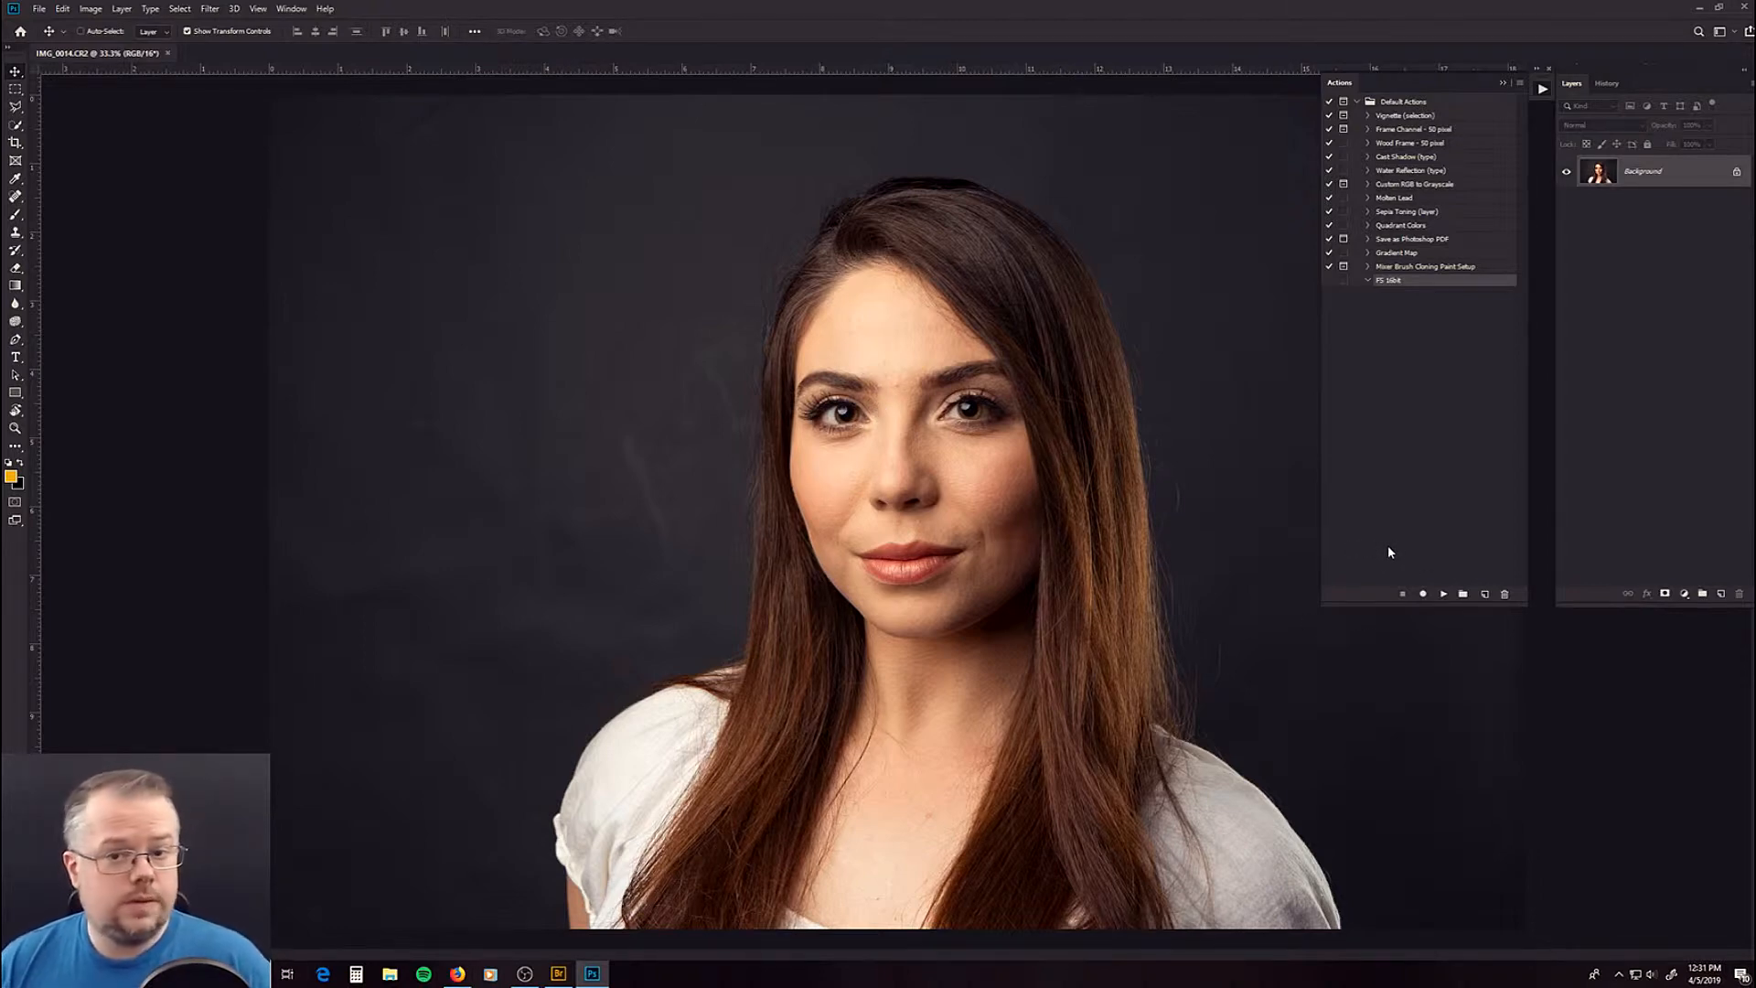
{"action": "left_click", "coordinate": [1423, 593]}
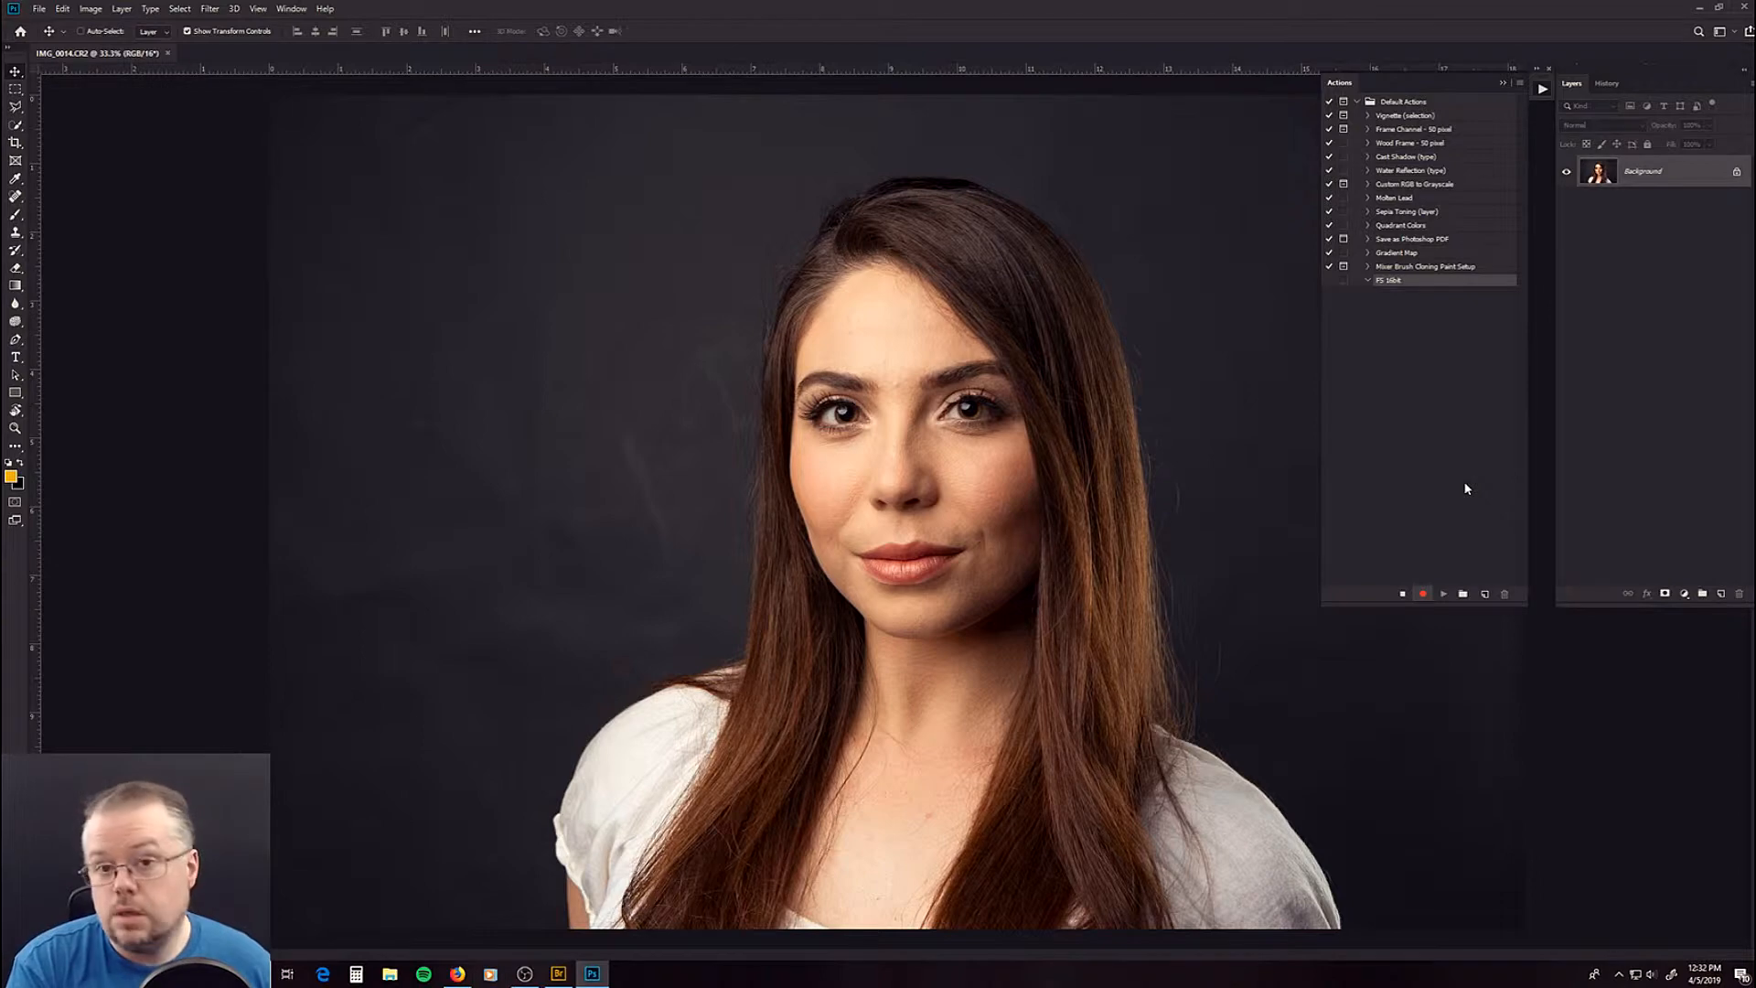
- Duplicate the Background layer twice and rename the topmost copy "Details"
{"action": "key", "text": "ctrl+j"}
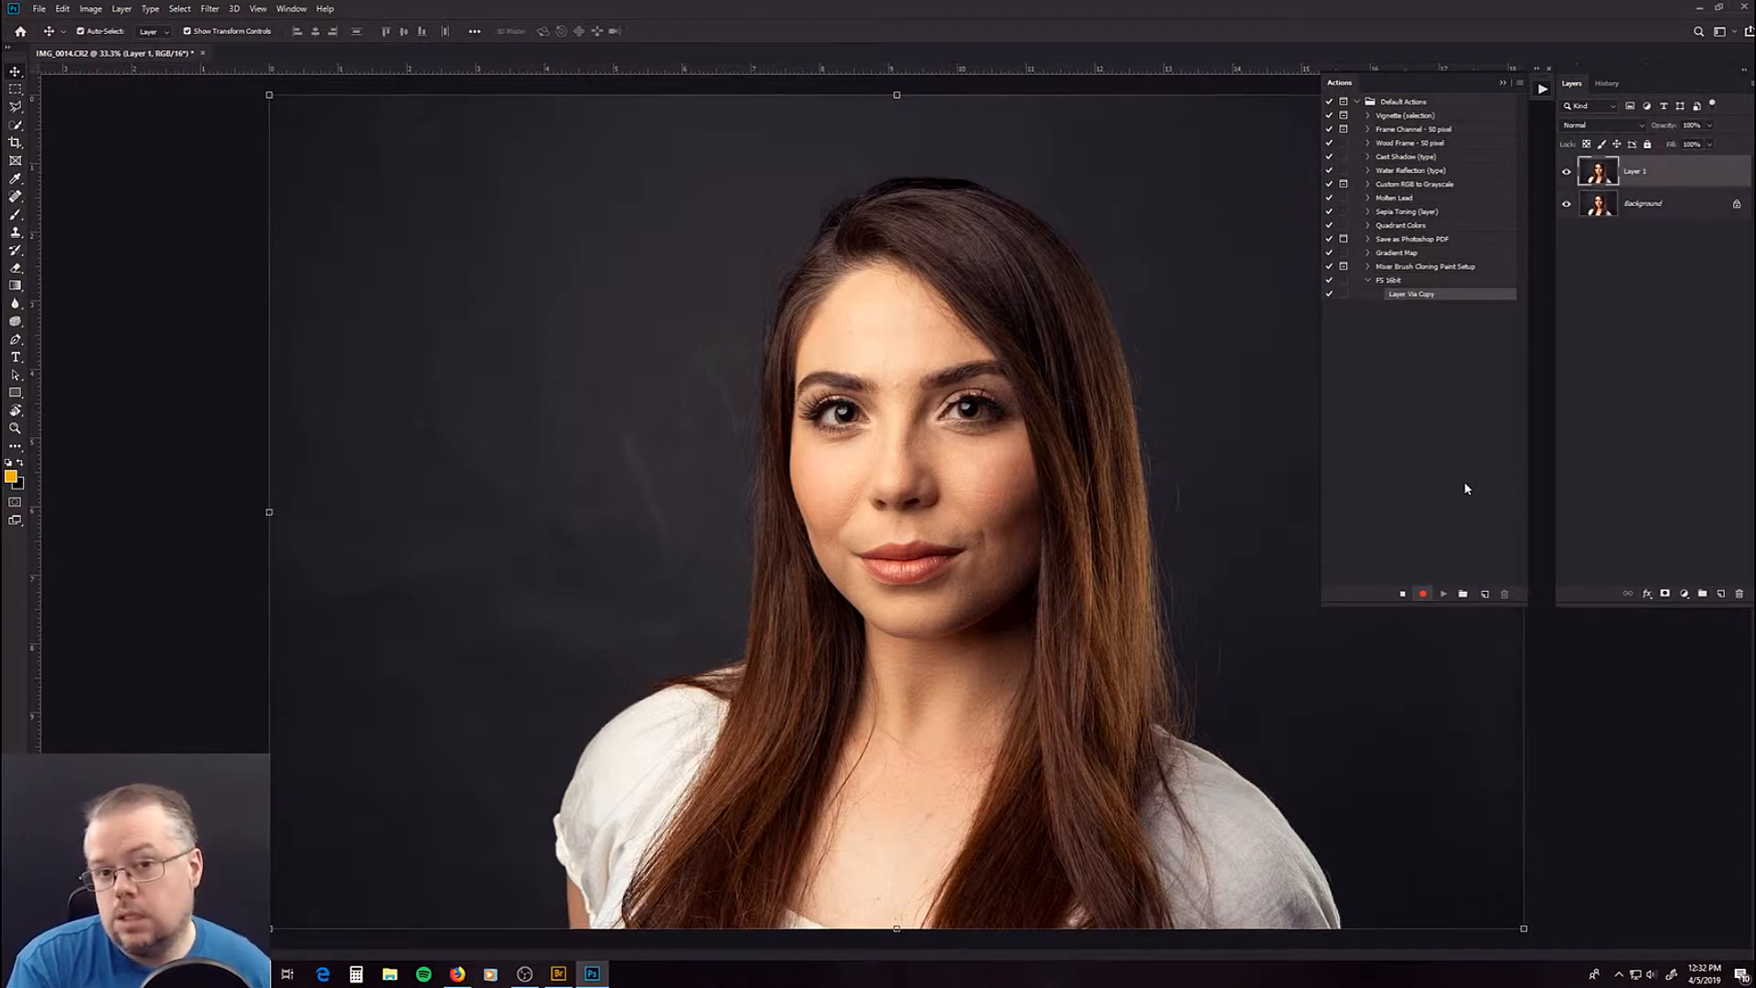
{"action": "key", "text": "ctrl+j"}
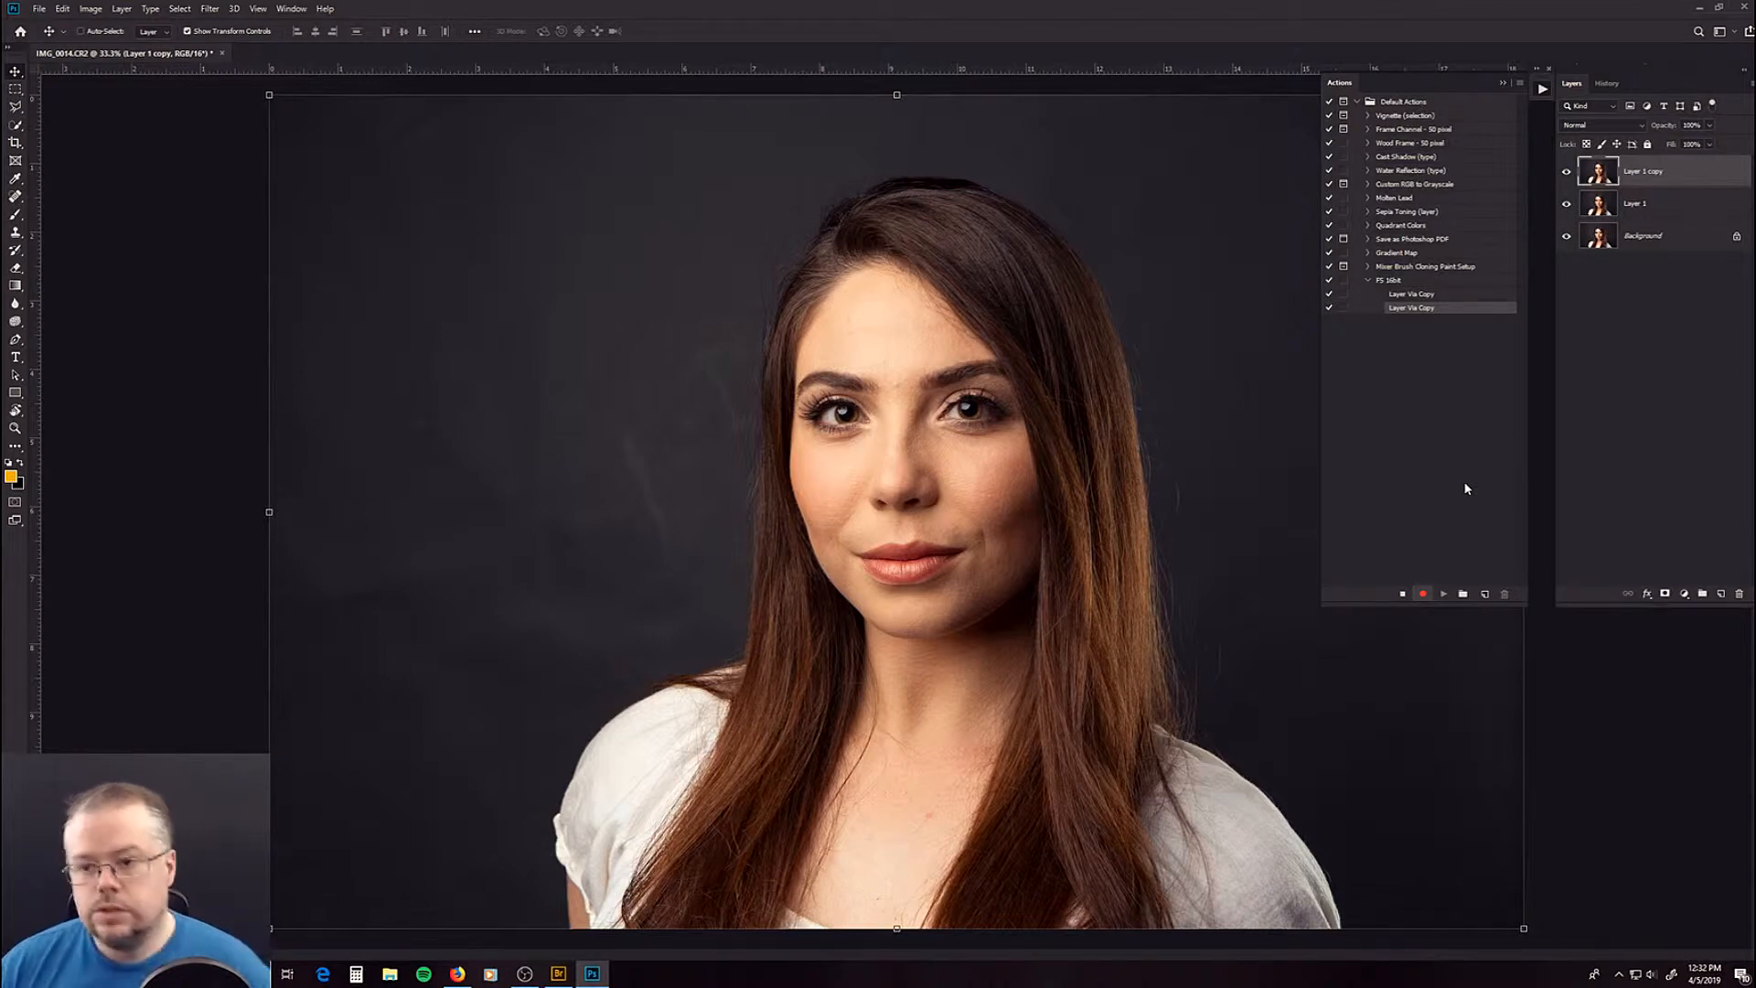
{"action": "double_click", "coordinate": [1644, 172]}
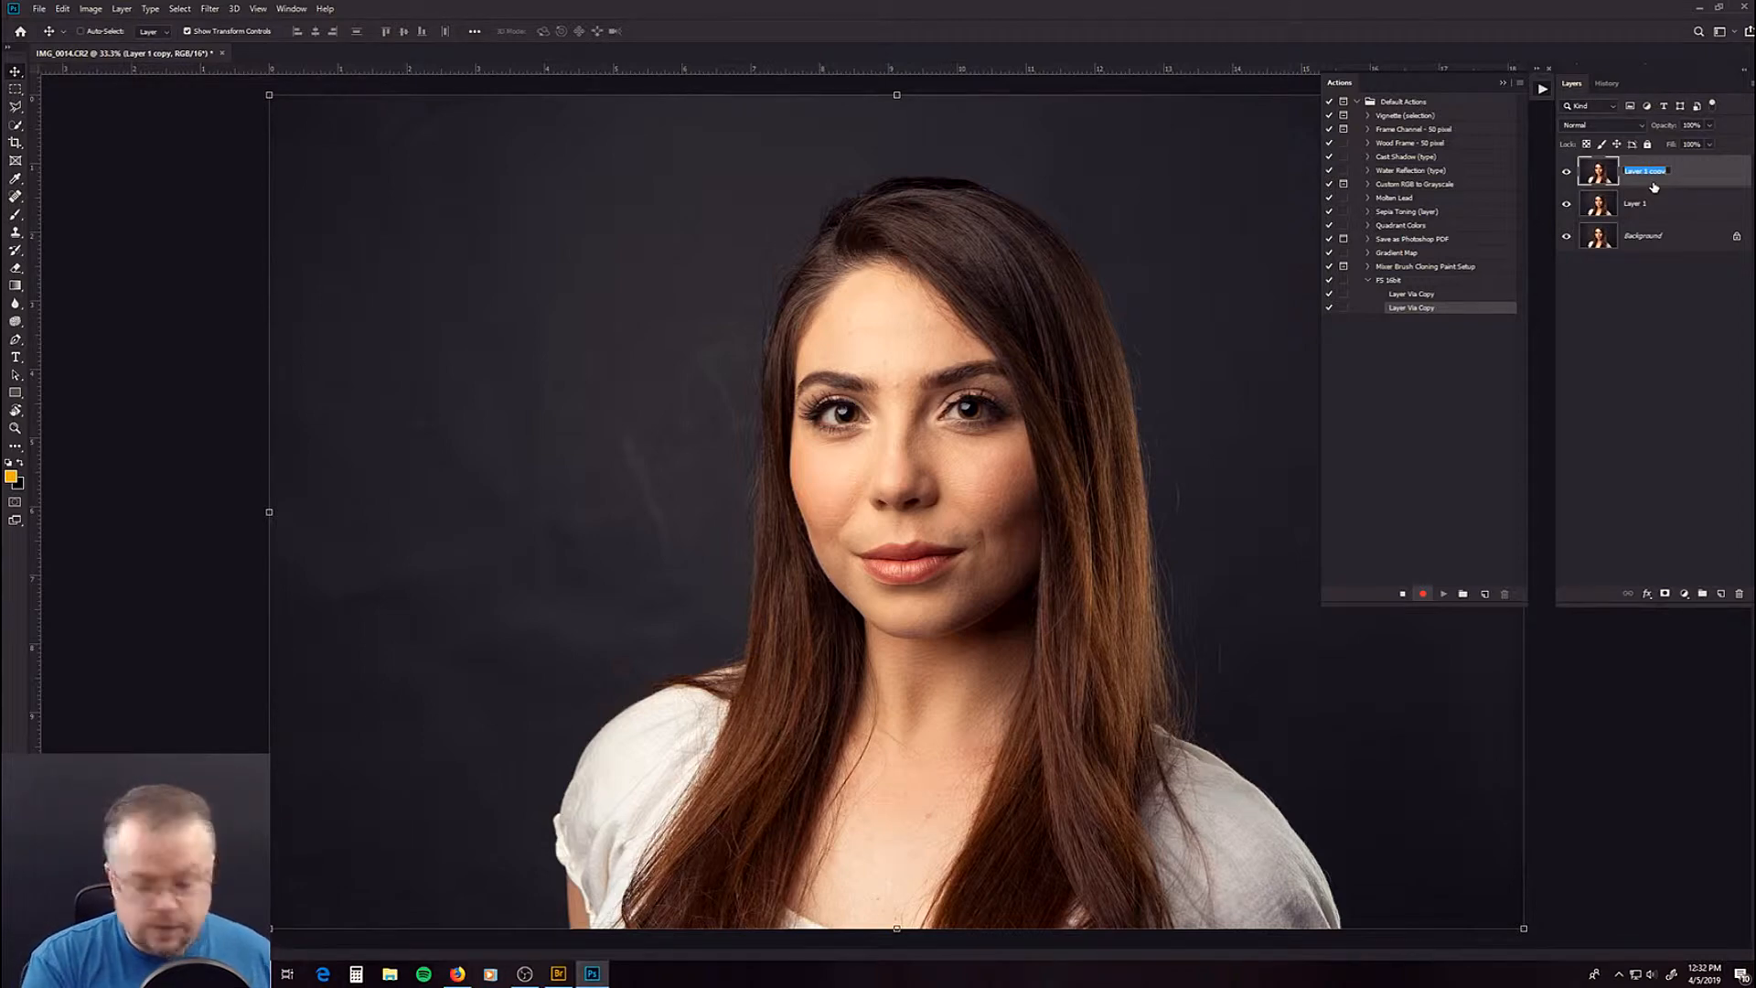
{"action": "type", "text": "Details"}
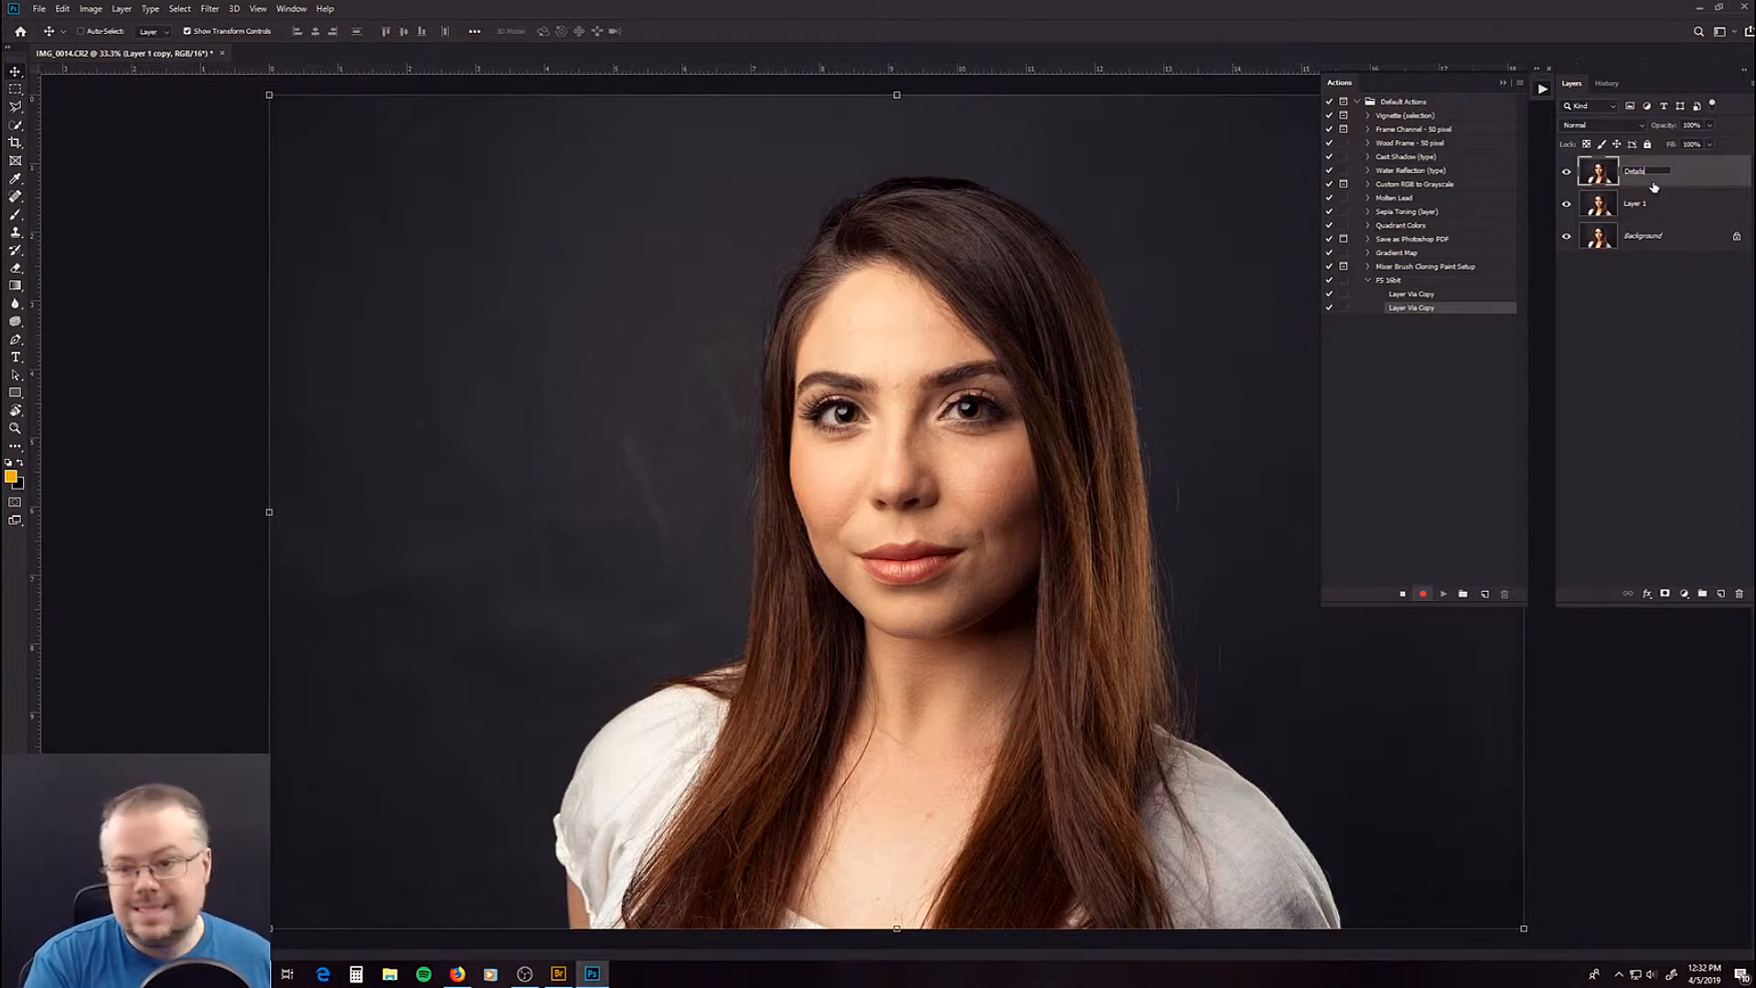
{"action": "key", "text": "Return"}
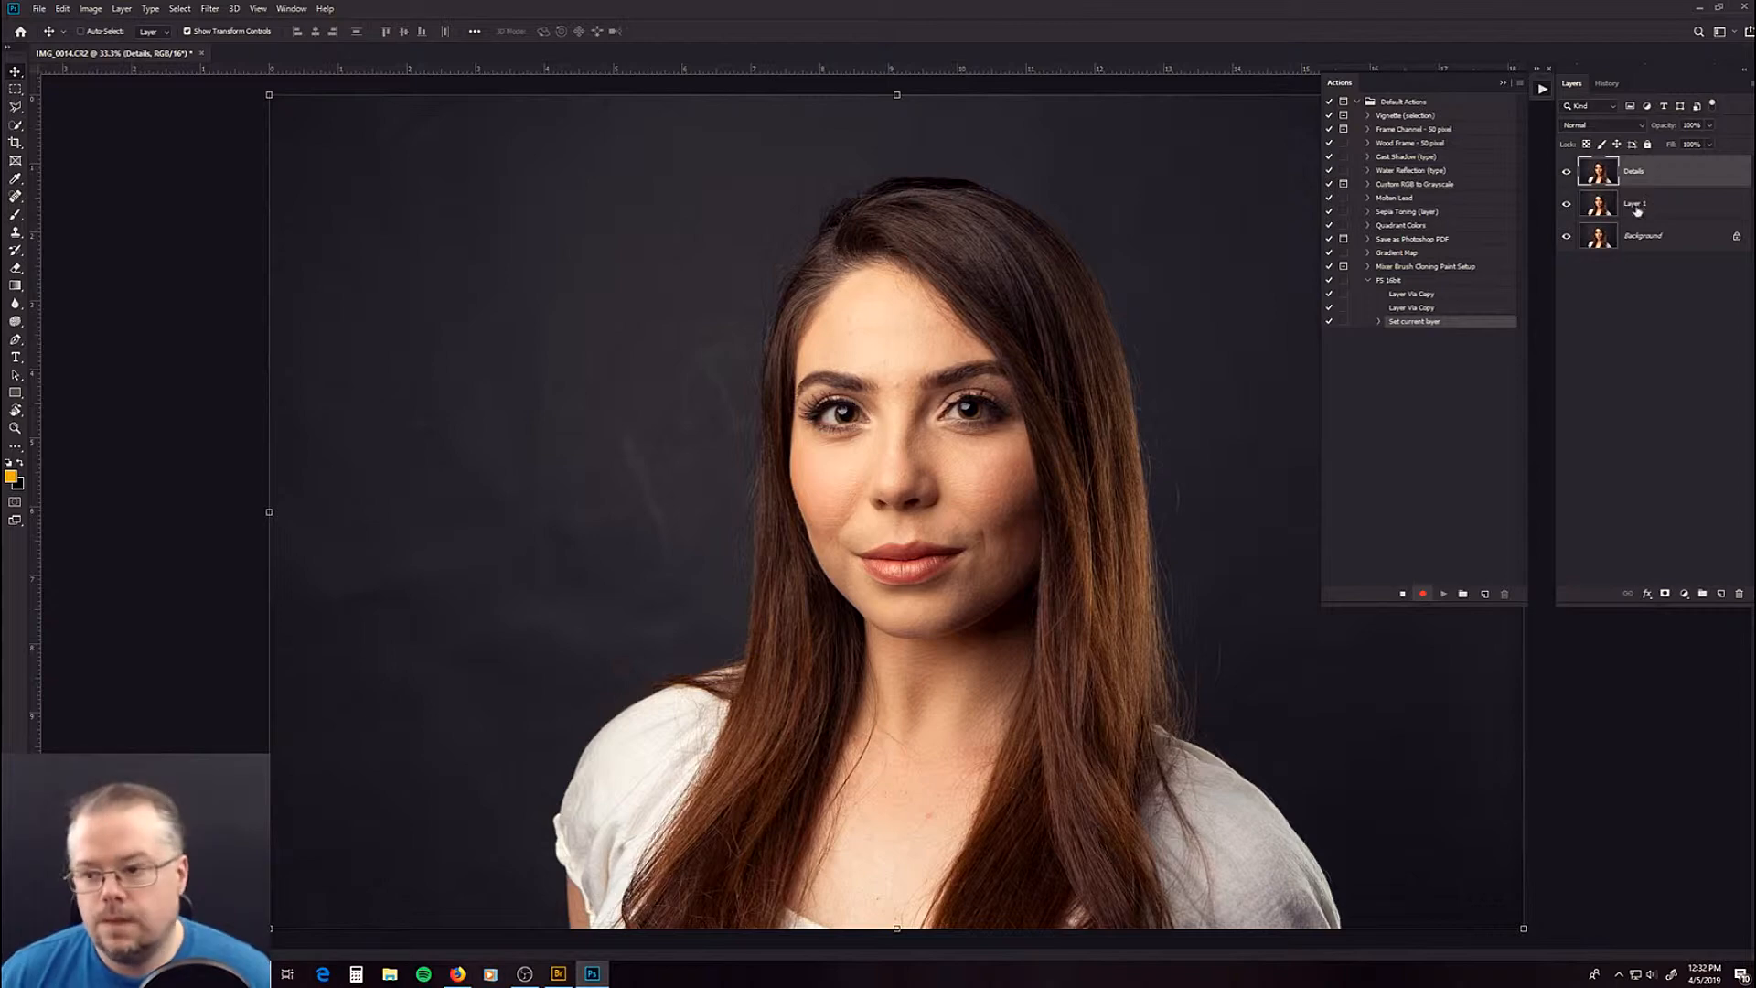
- Rename the middle layer, directly above the Background, as "Color 1"
{"action": "double_click", "coordinate": [1631, 205]}
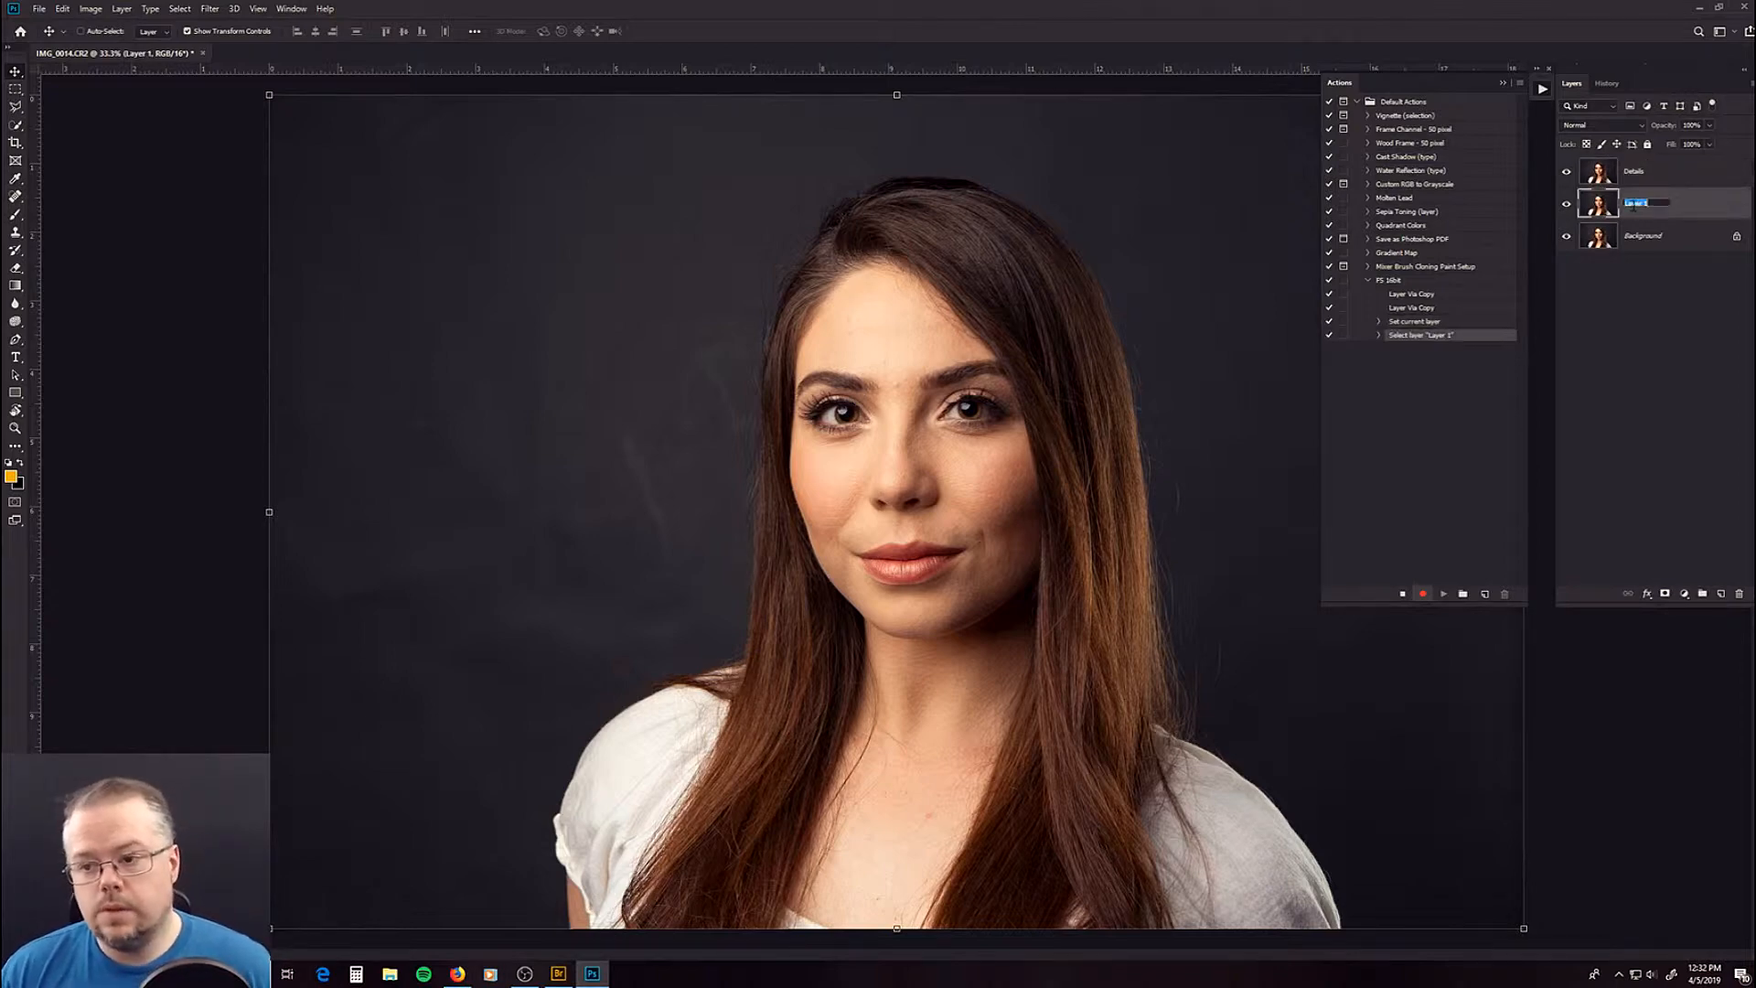
{"action": "type", "text": "Color"}
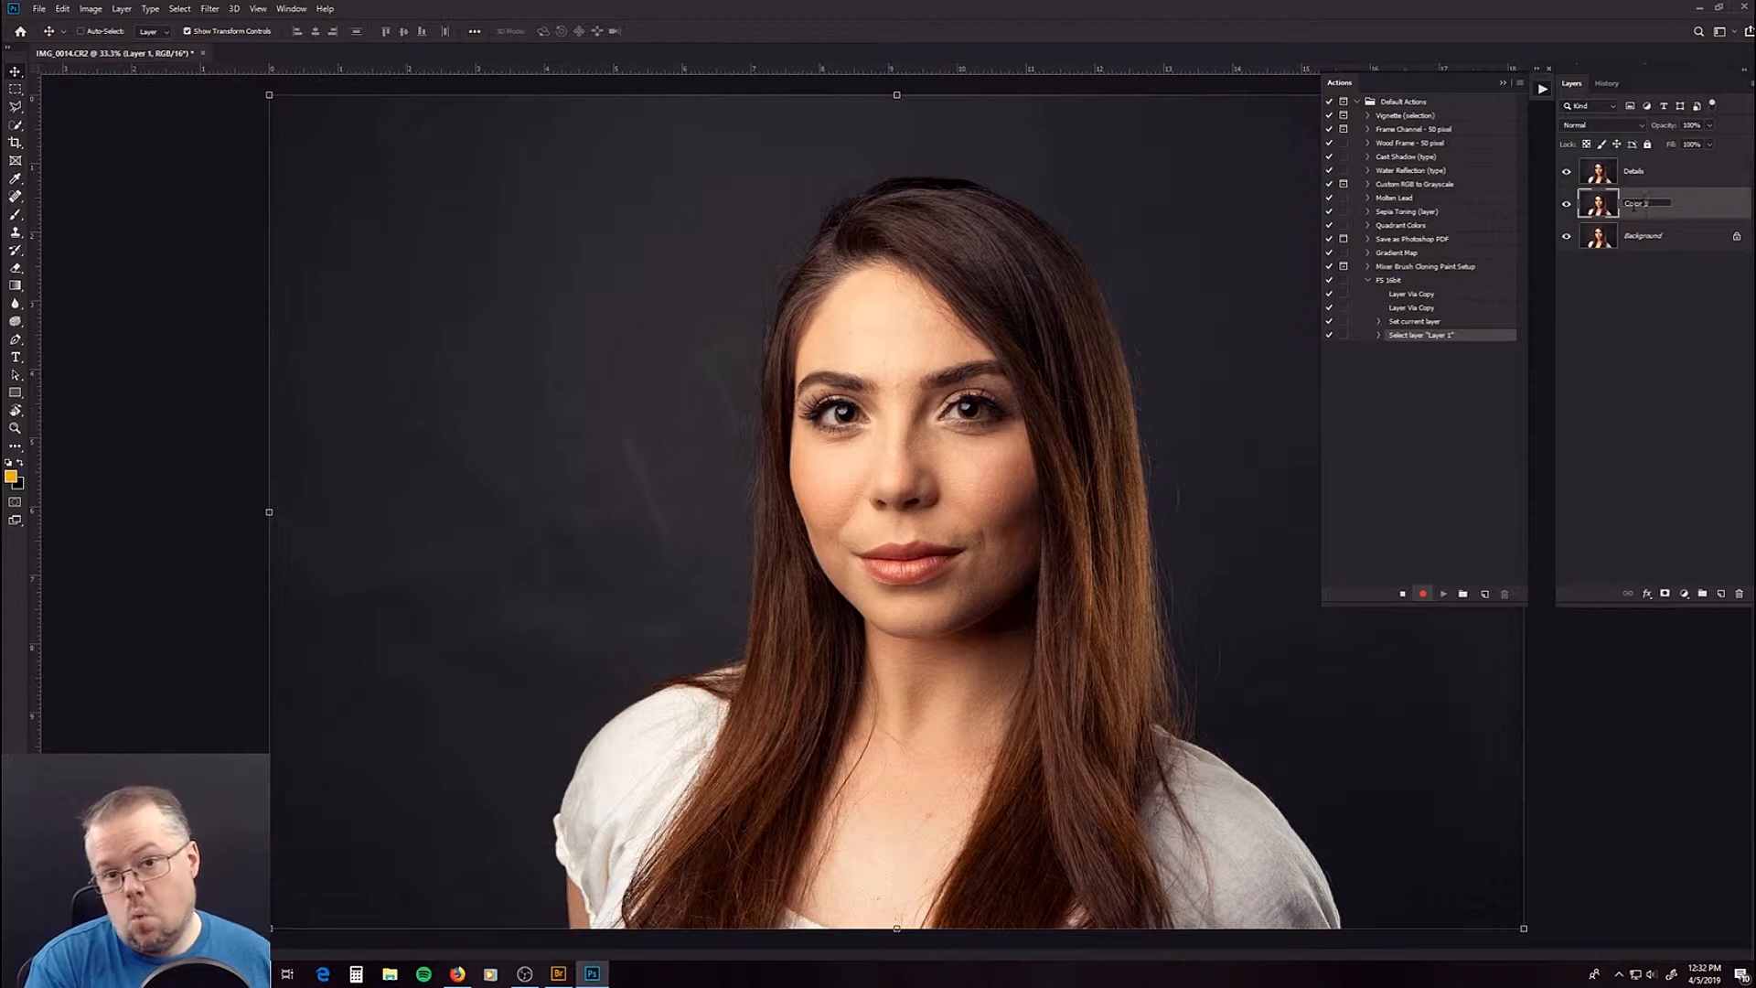
{"action": "key", "text": "Return"}
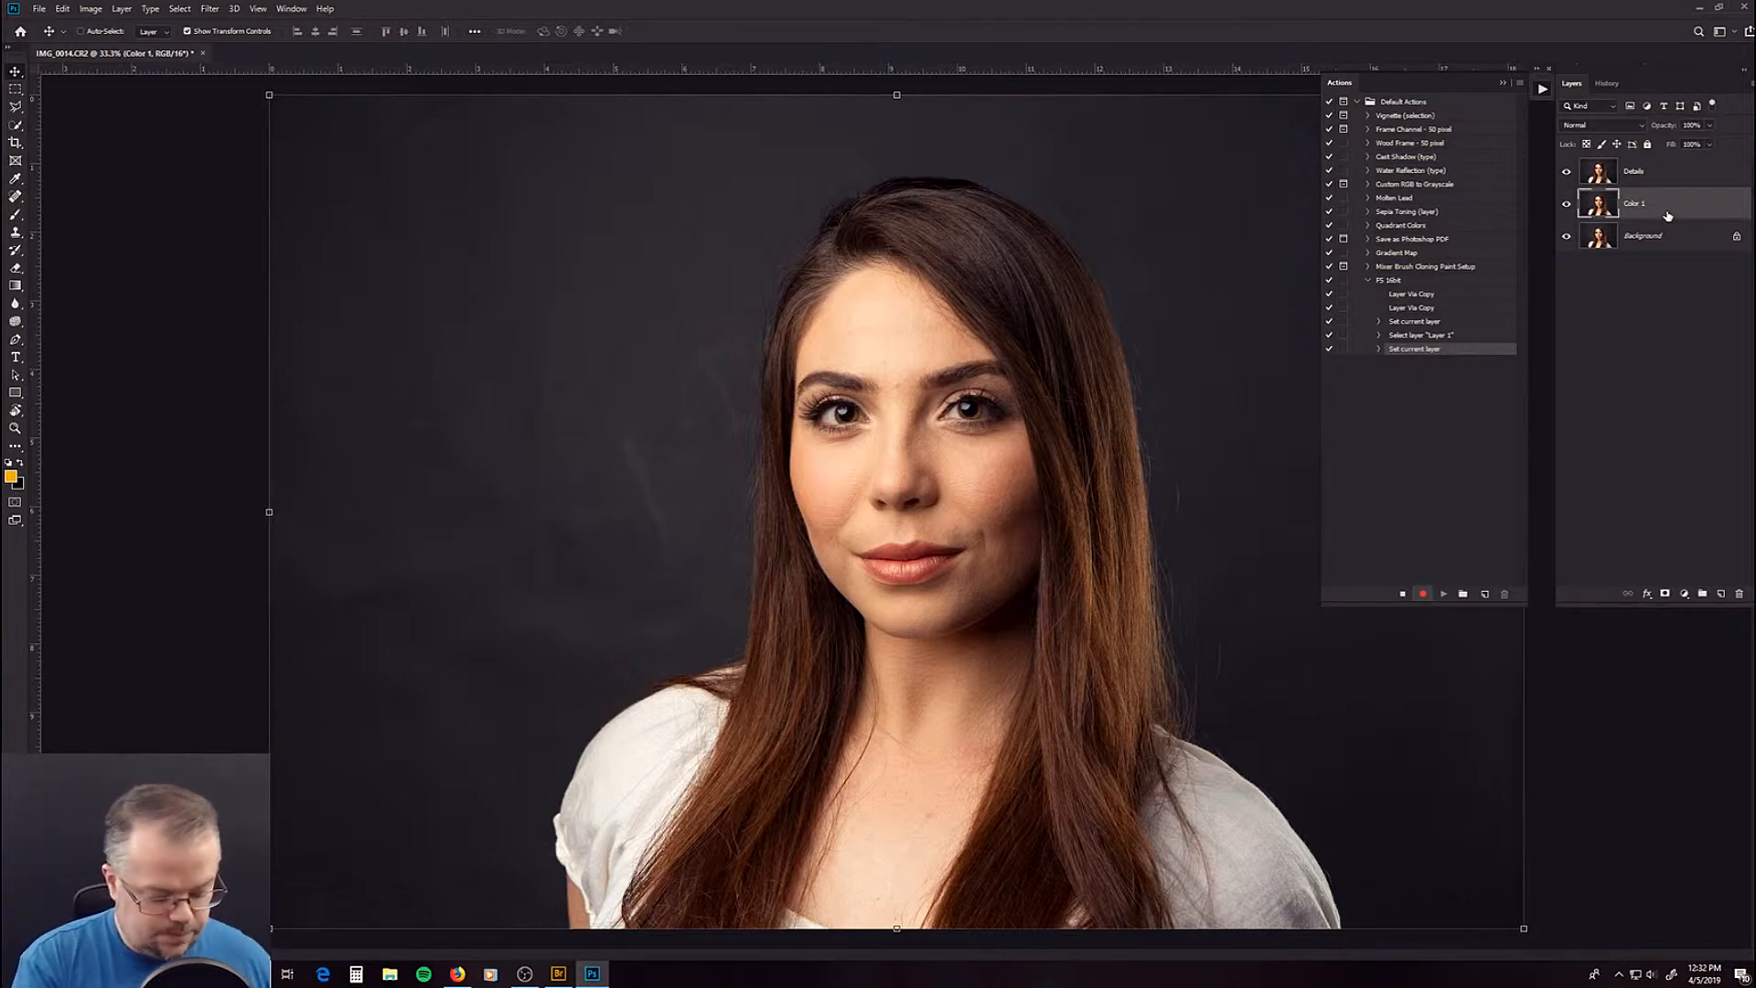
- Duplicate the Color 1 layer and name the copy "Color 2"
{"action": "key", "text": "ctrl+j"}
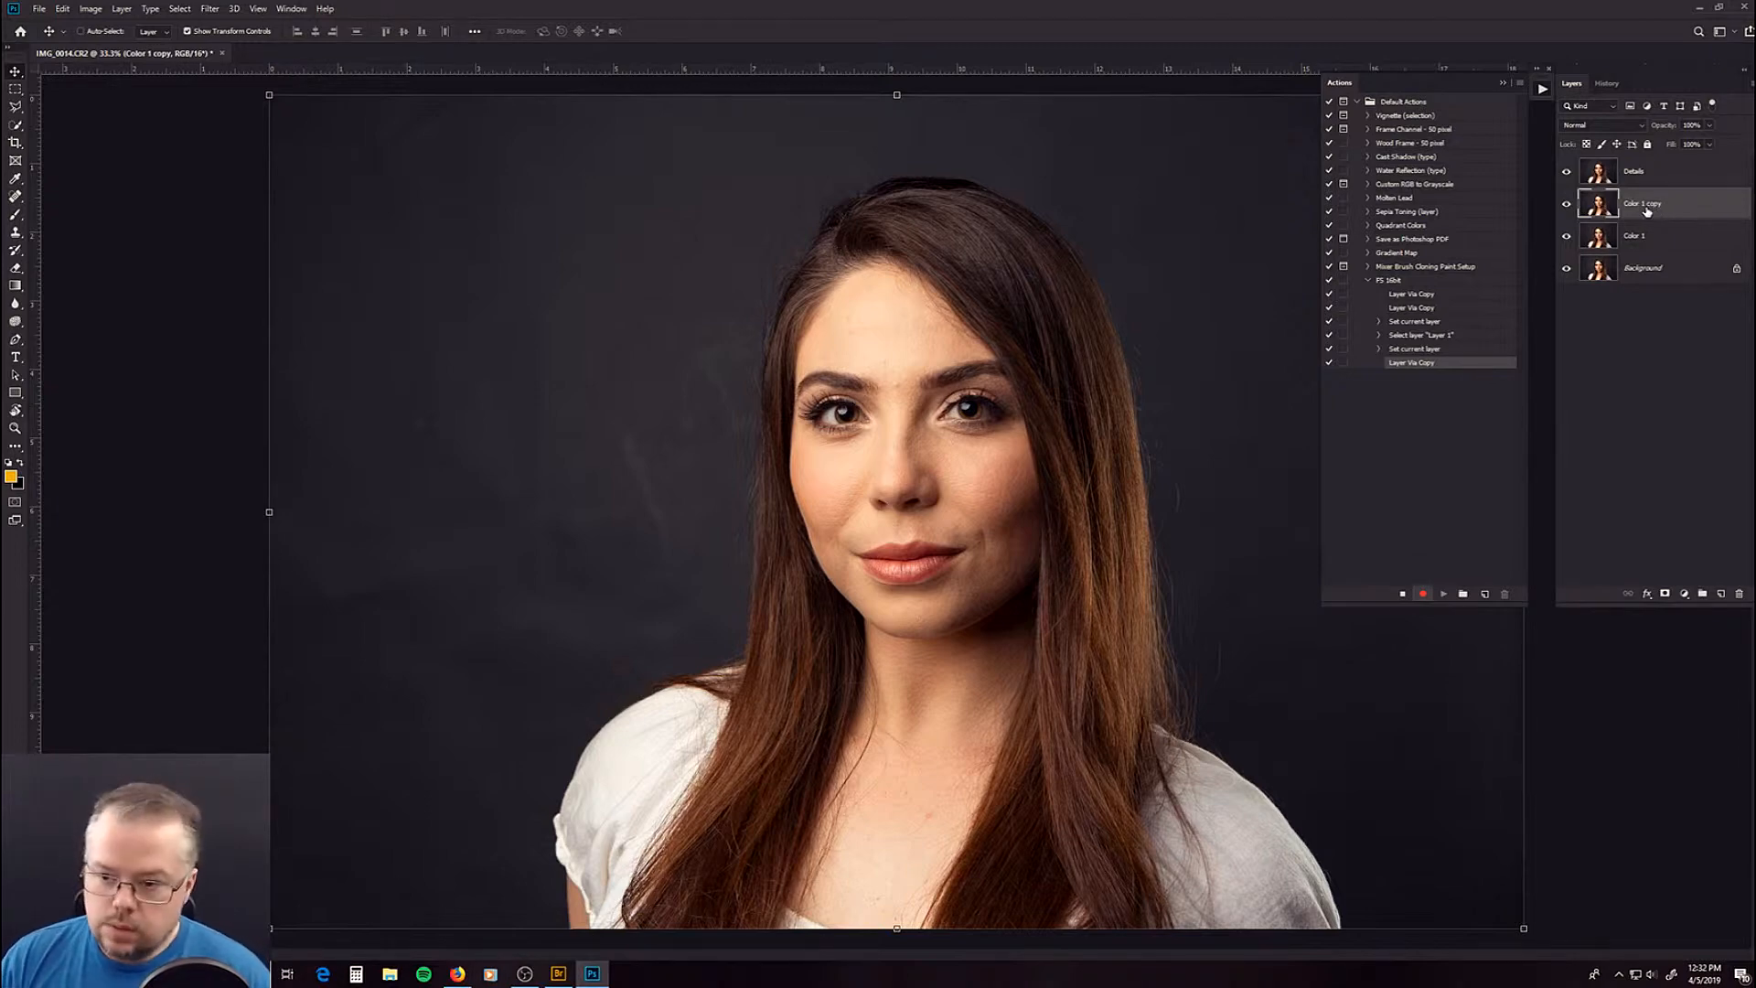
{"action": "double_click", "coordinate": [1647, 212]}
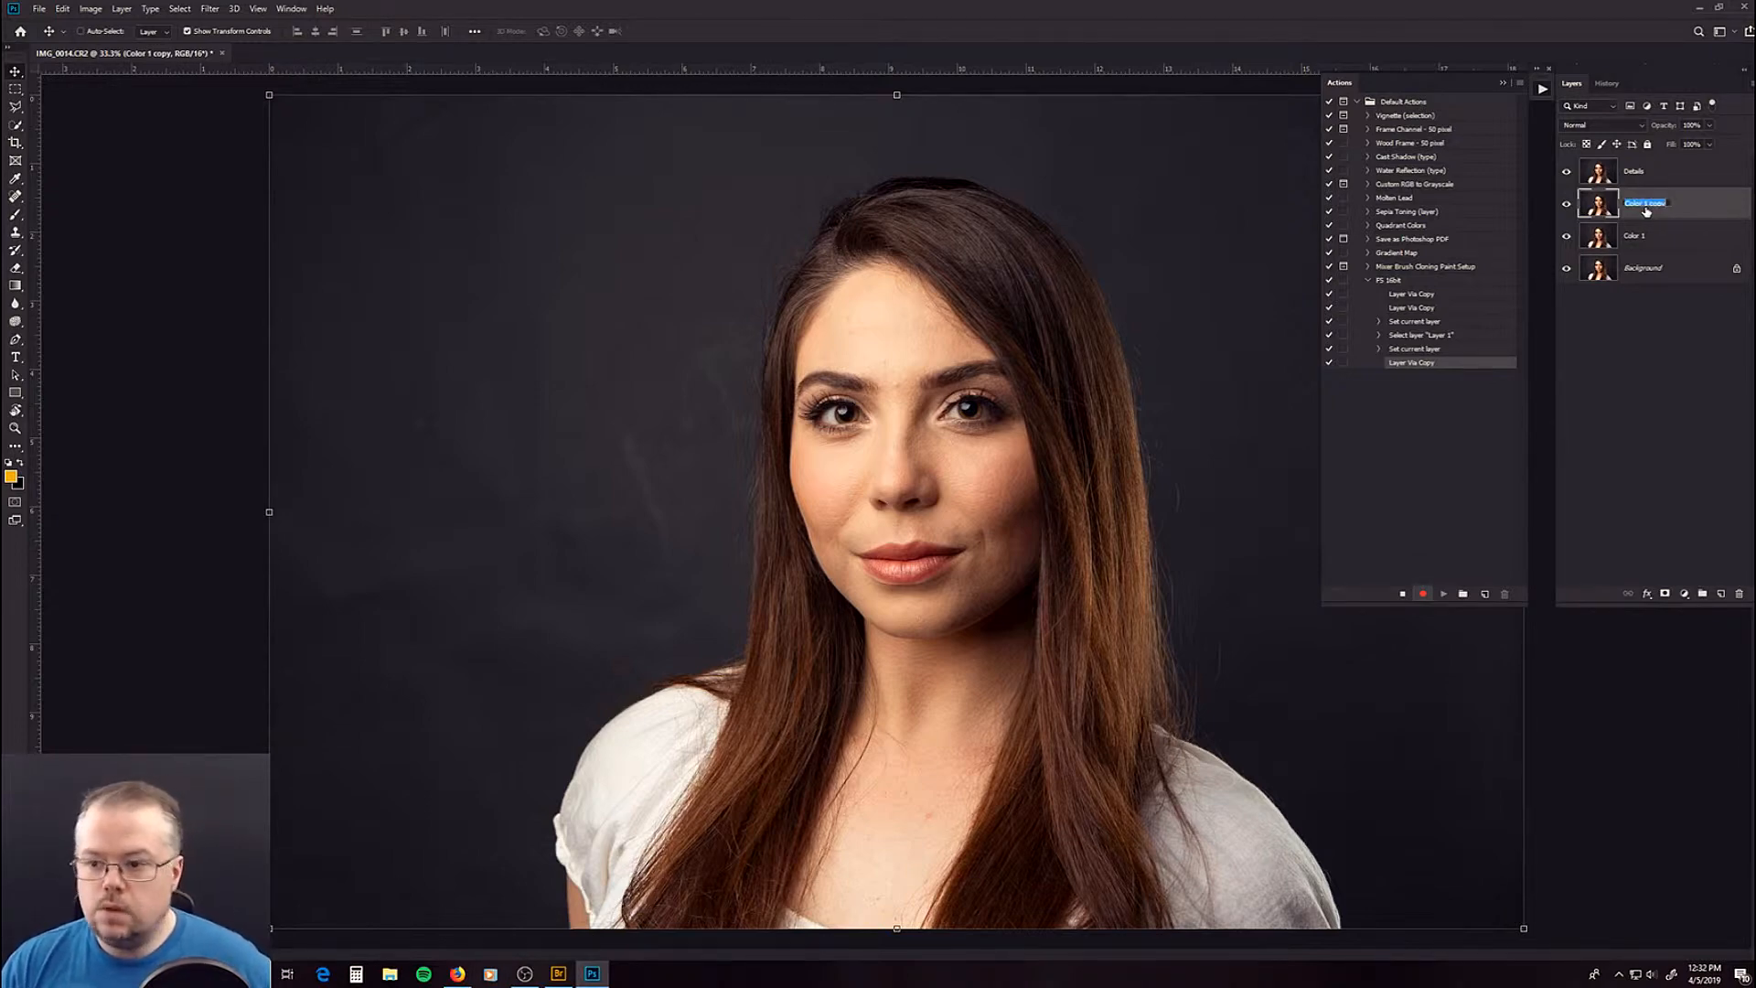
{"action": "type", "text": "Color"}
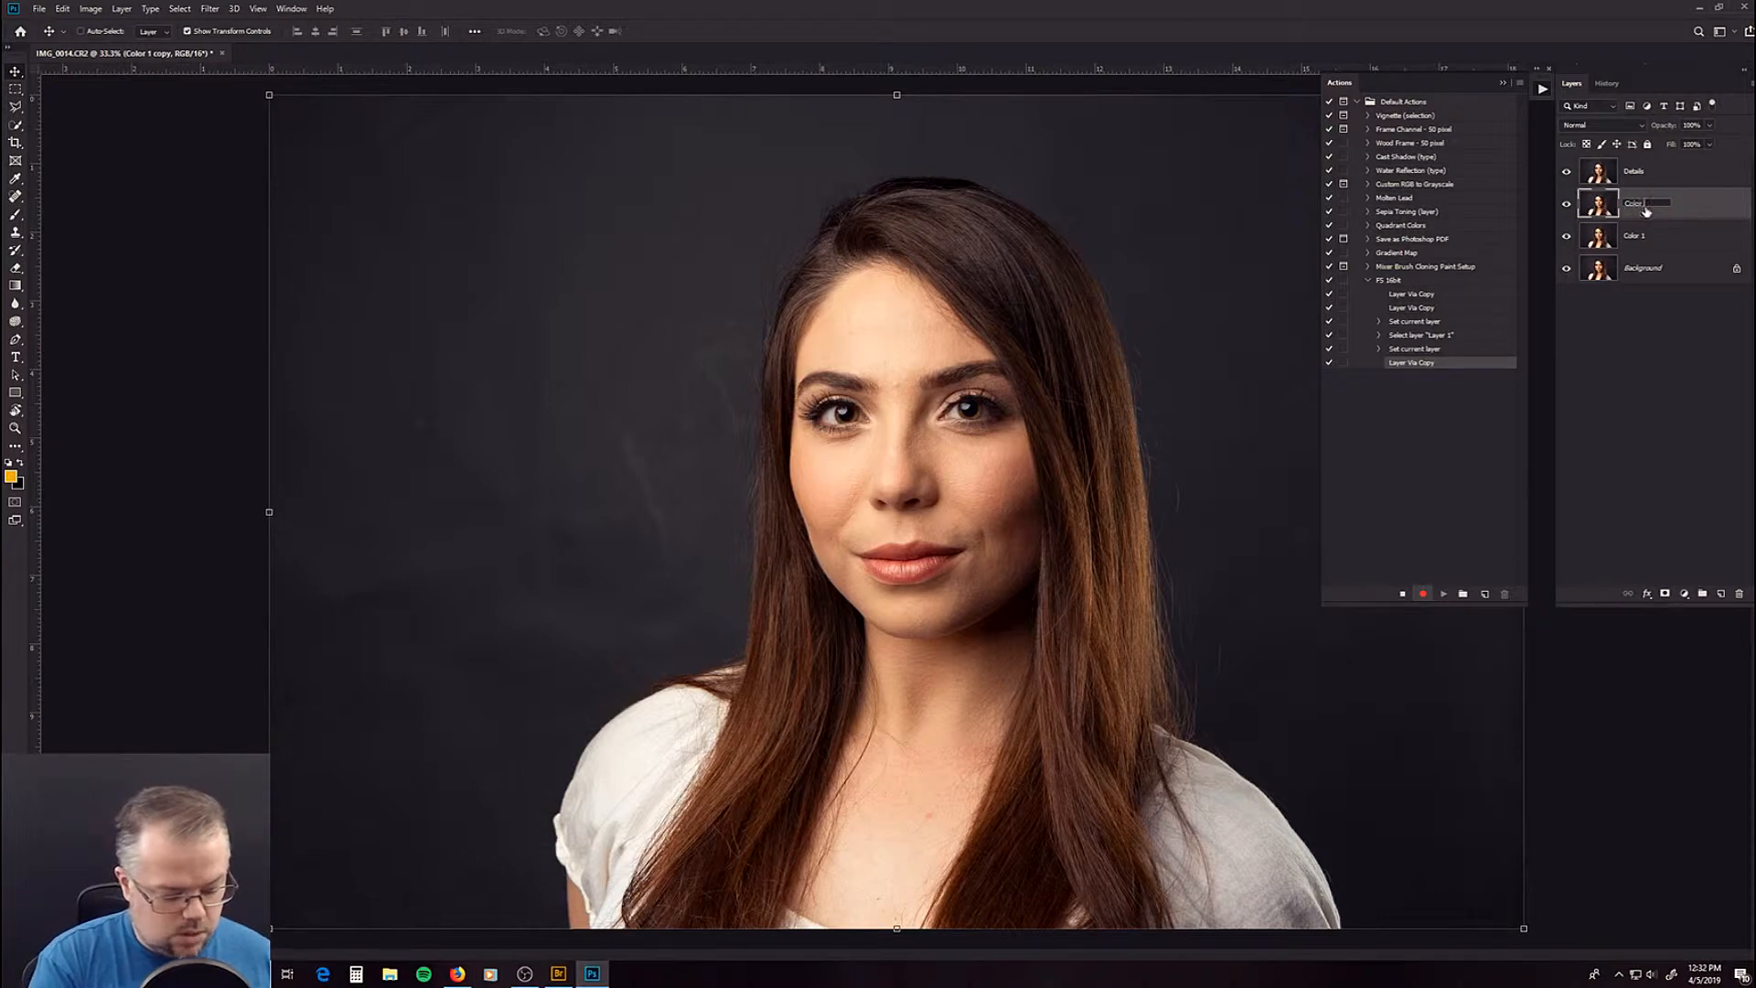
{"action": "type", "text": " 2"}
{"action": "key", "text": "Return"}
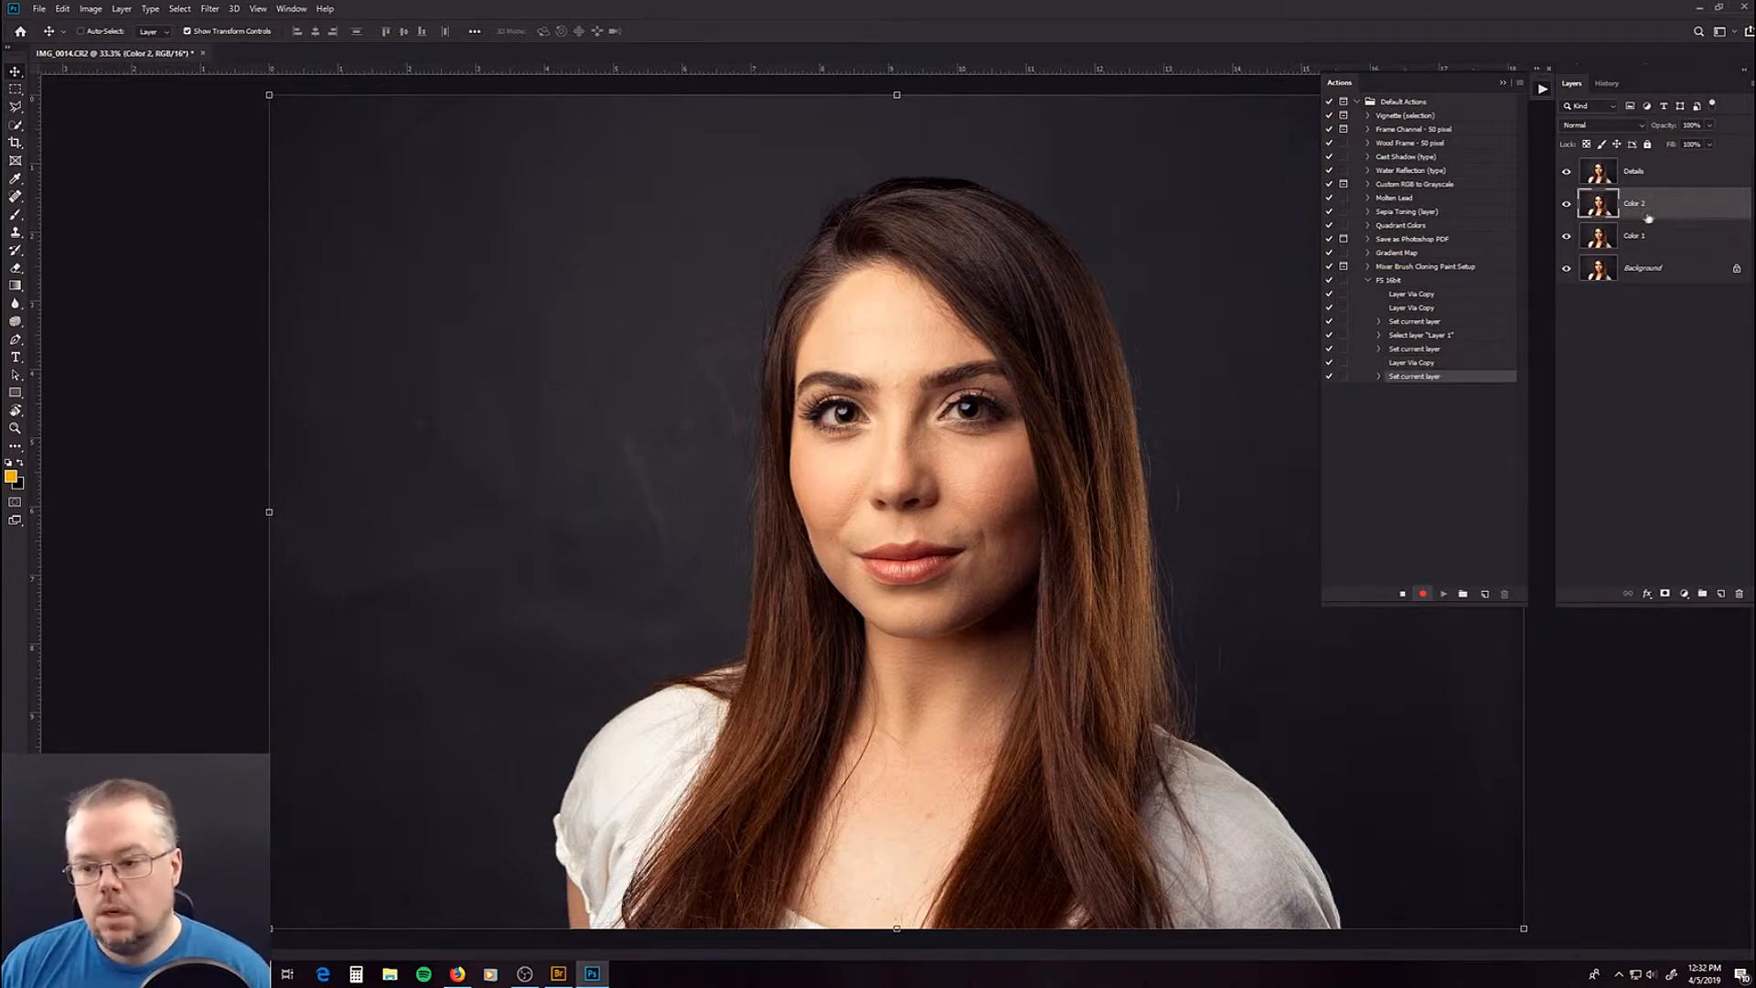
- Add an empty layer above Color 2 and name it "paint on this one"
{"action": "left_click", "coordinate": [1721, 596]}
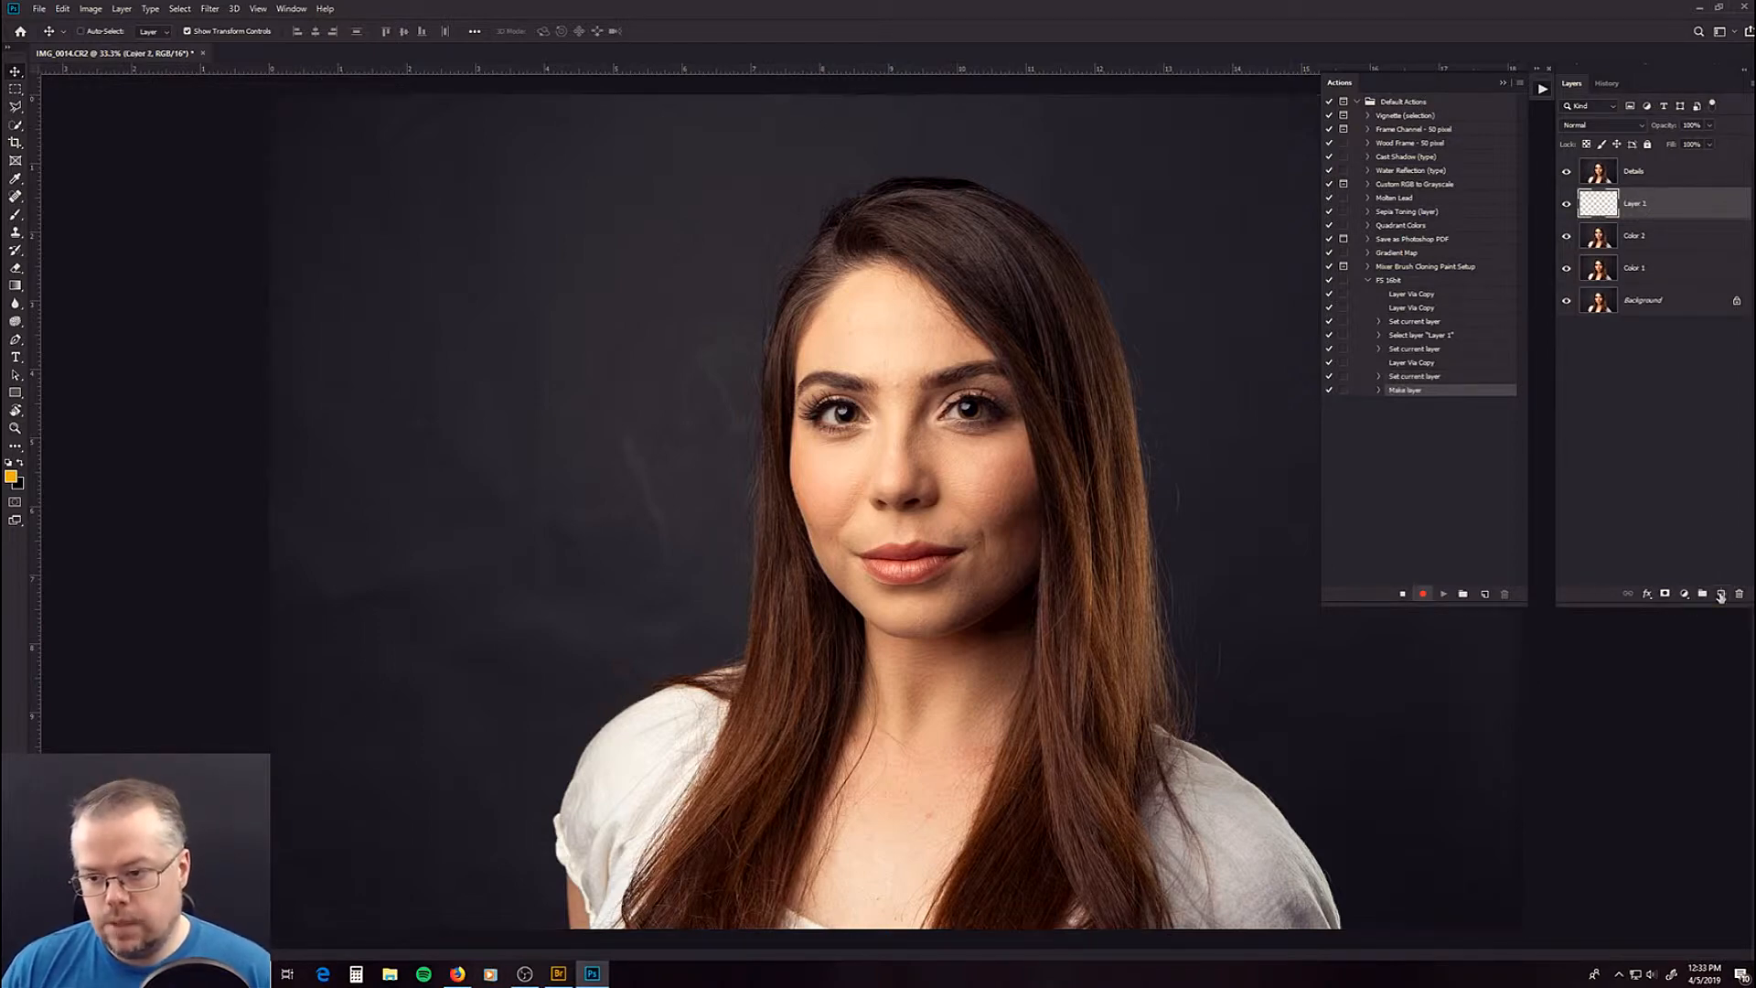
{"action": "double_click", "coordinate": [1637, 205]}
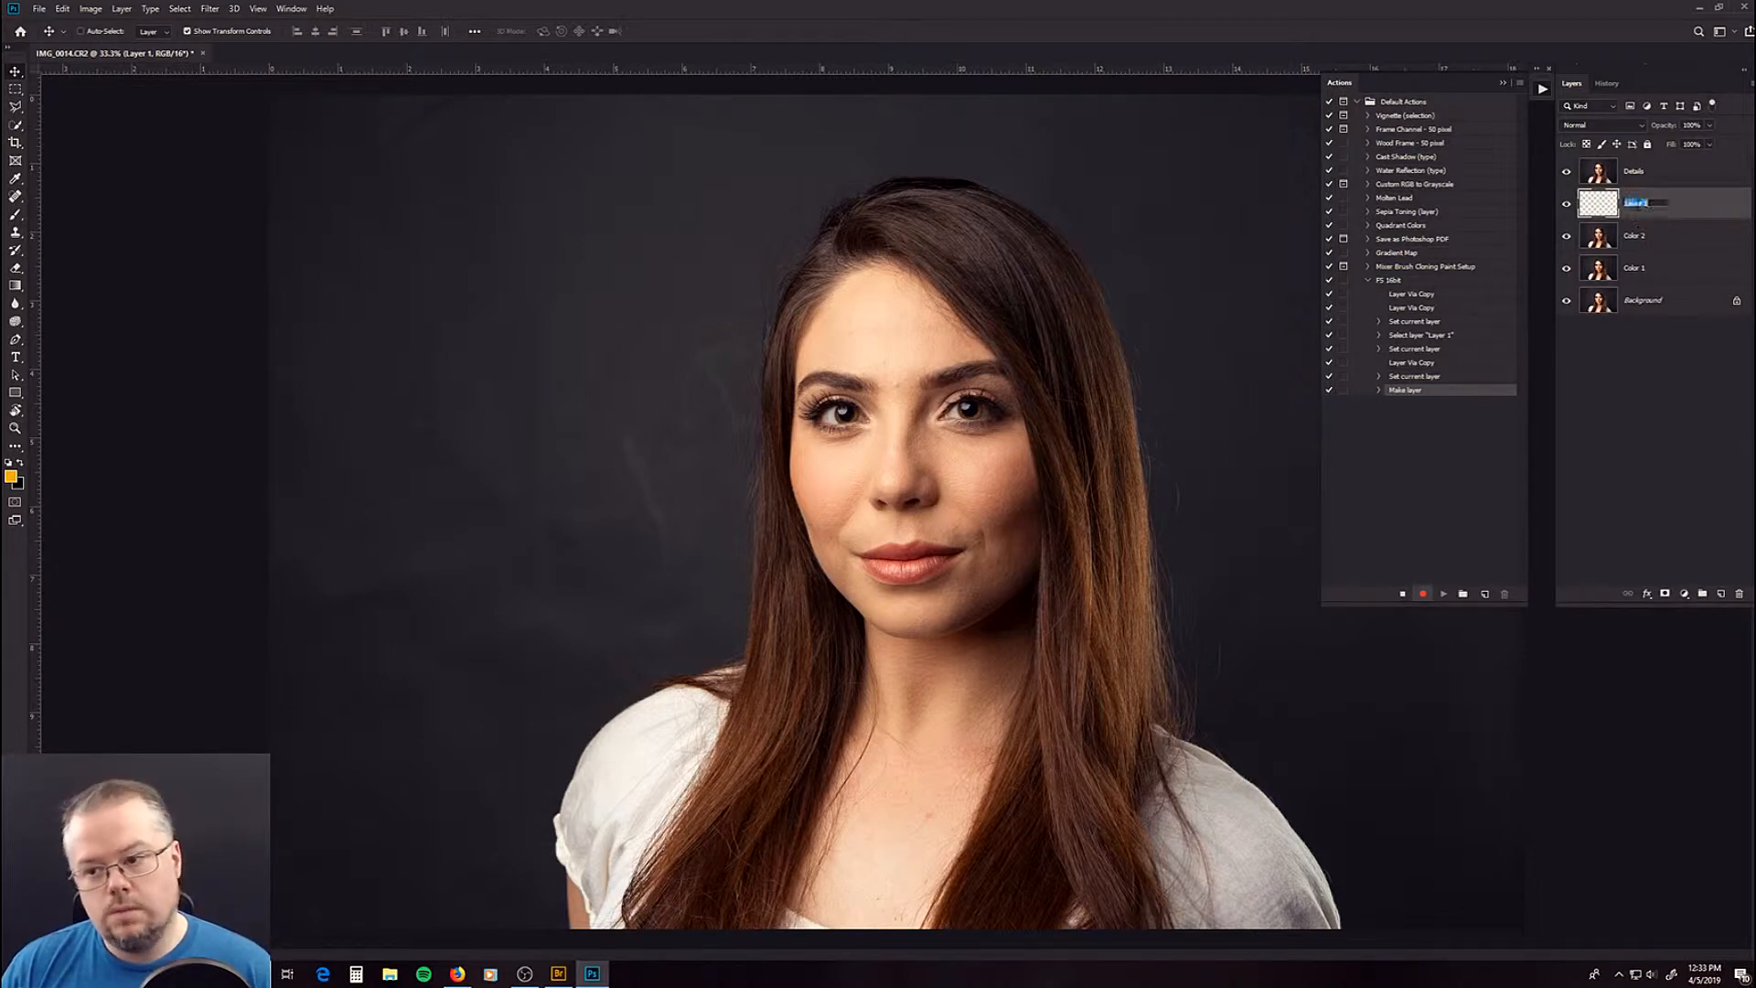
{"action": "type", "text": "paint on this one"}
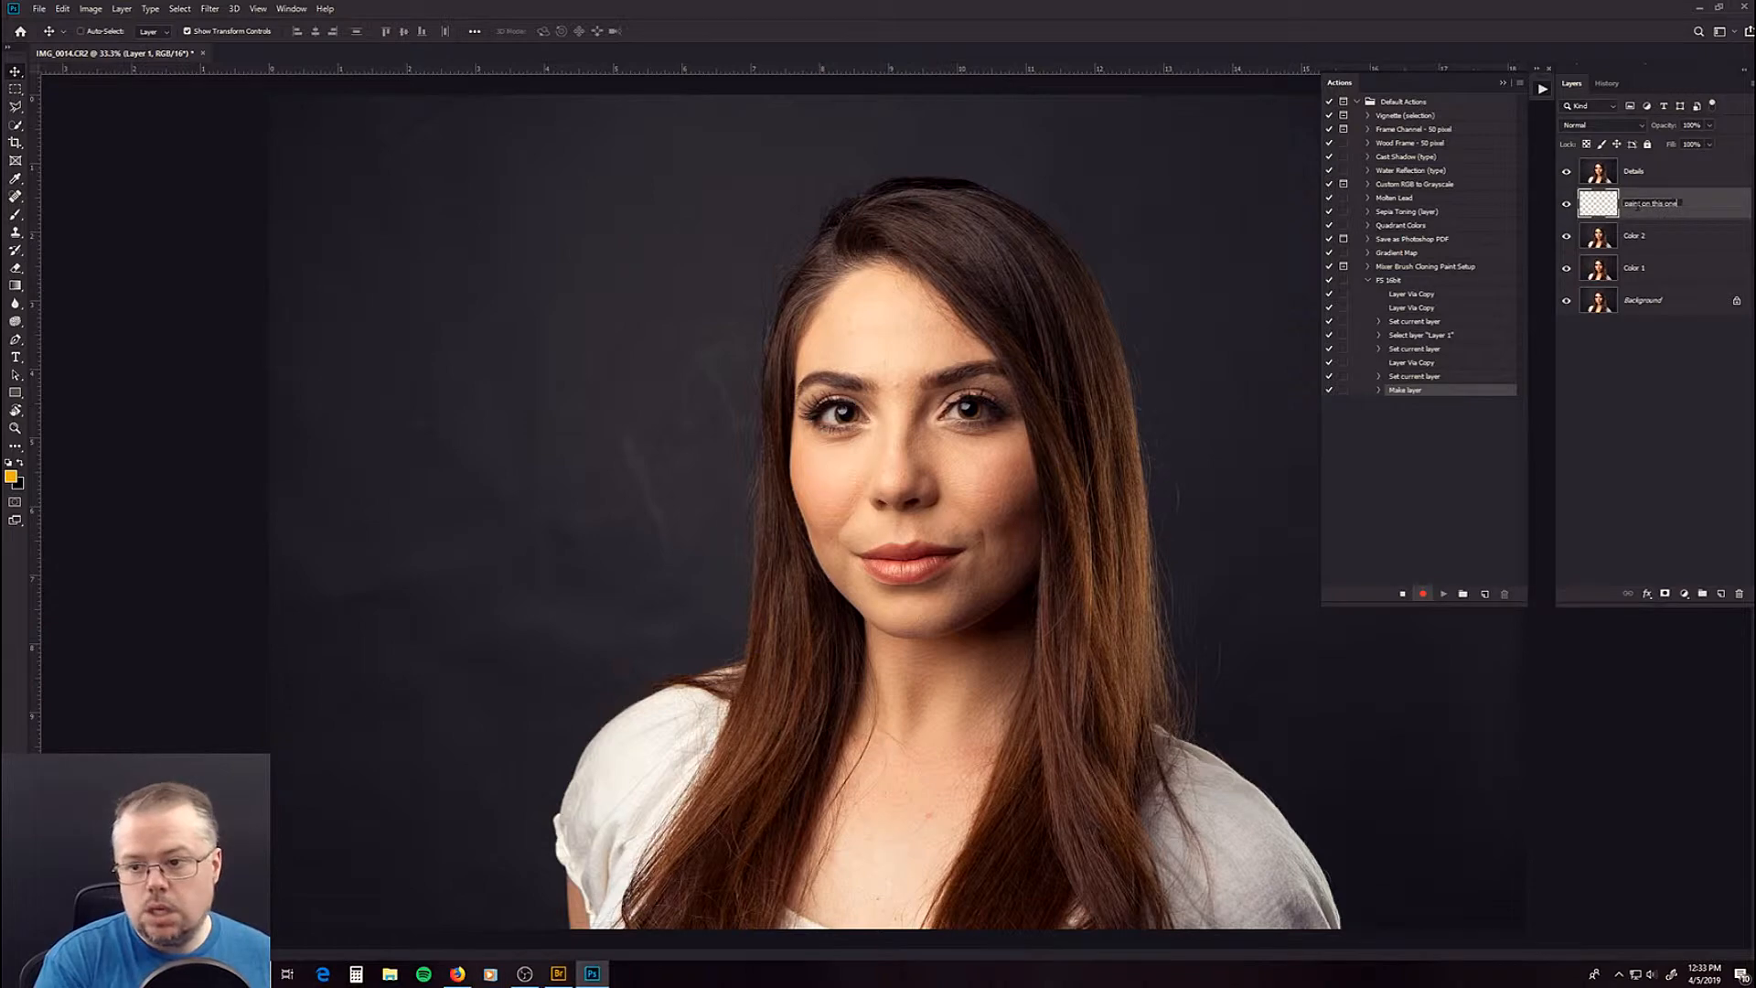
{"action": "key", "text": "Return"}
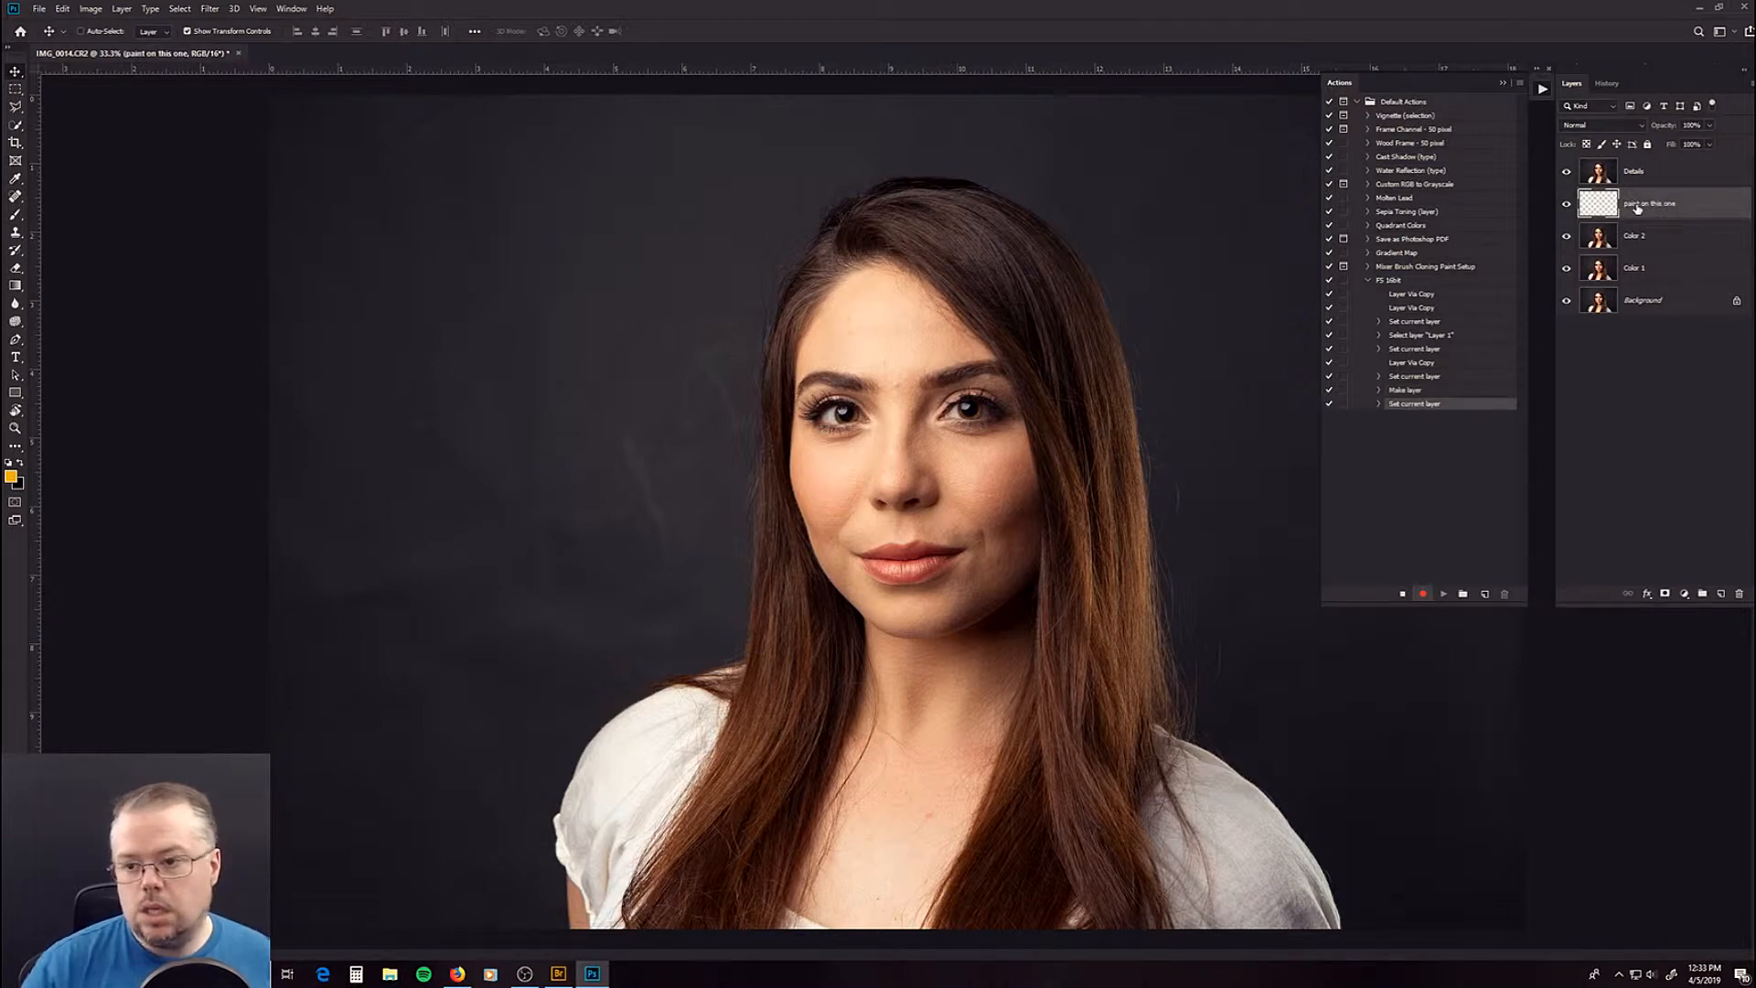
- Pause and resume the action recording, add another empty layer above "paint on this one", and stop recording
{"action": "left_click", "coordinate": [1402, 595]}
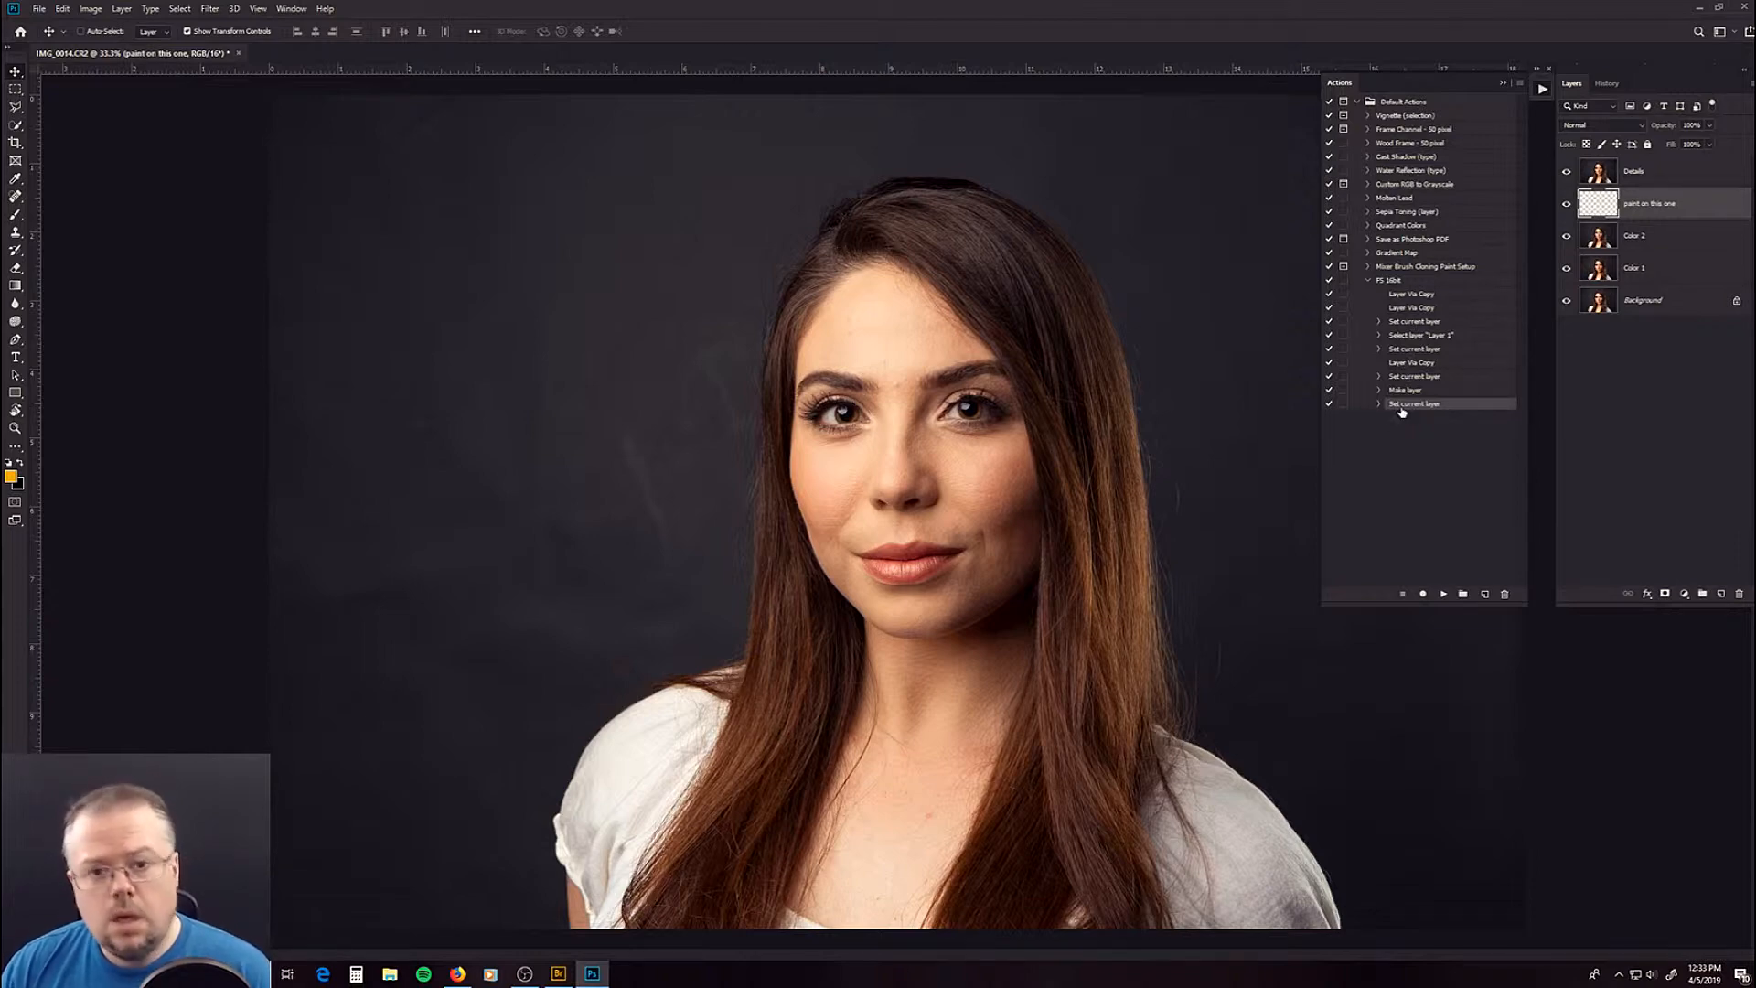
{"action": "left_click", "coordinate": [1424, 595]}
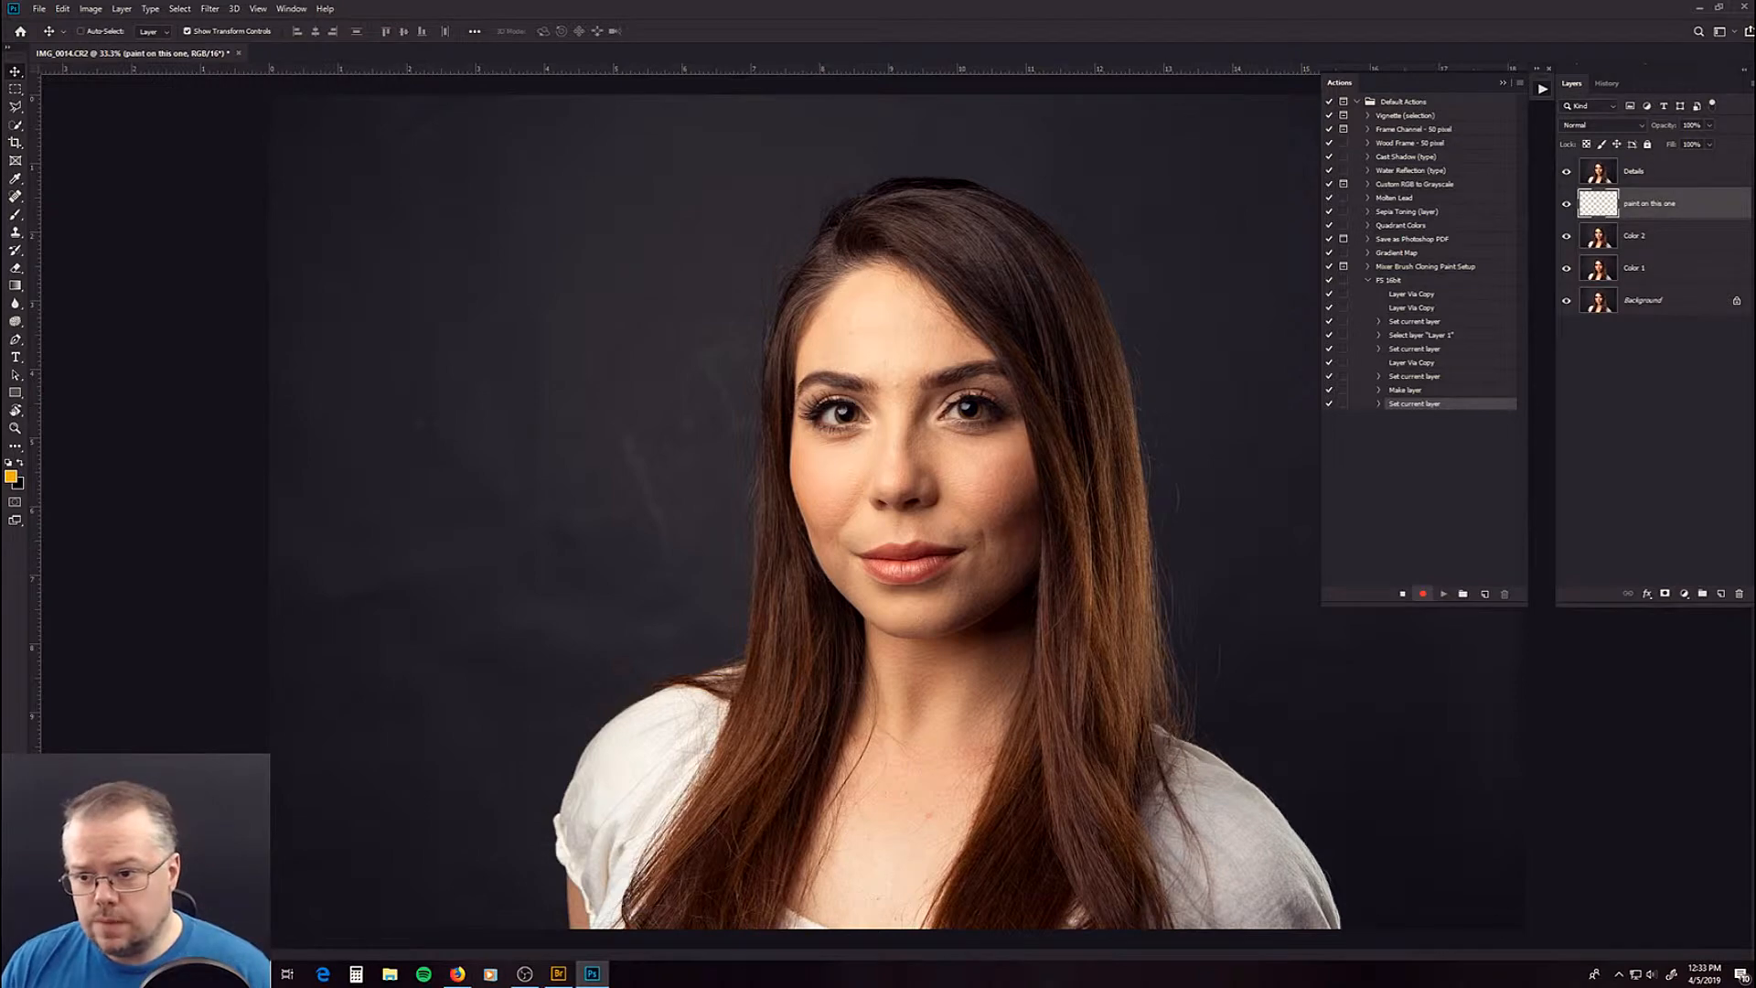
{"action": "left_click", "coordinate": [1721, 594]}
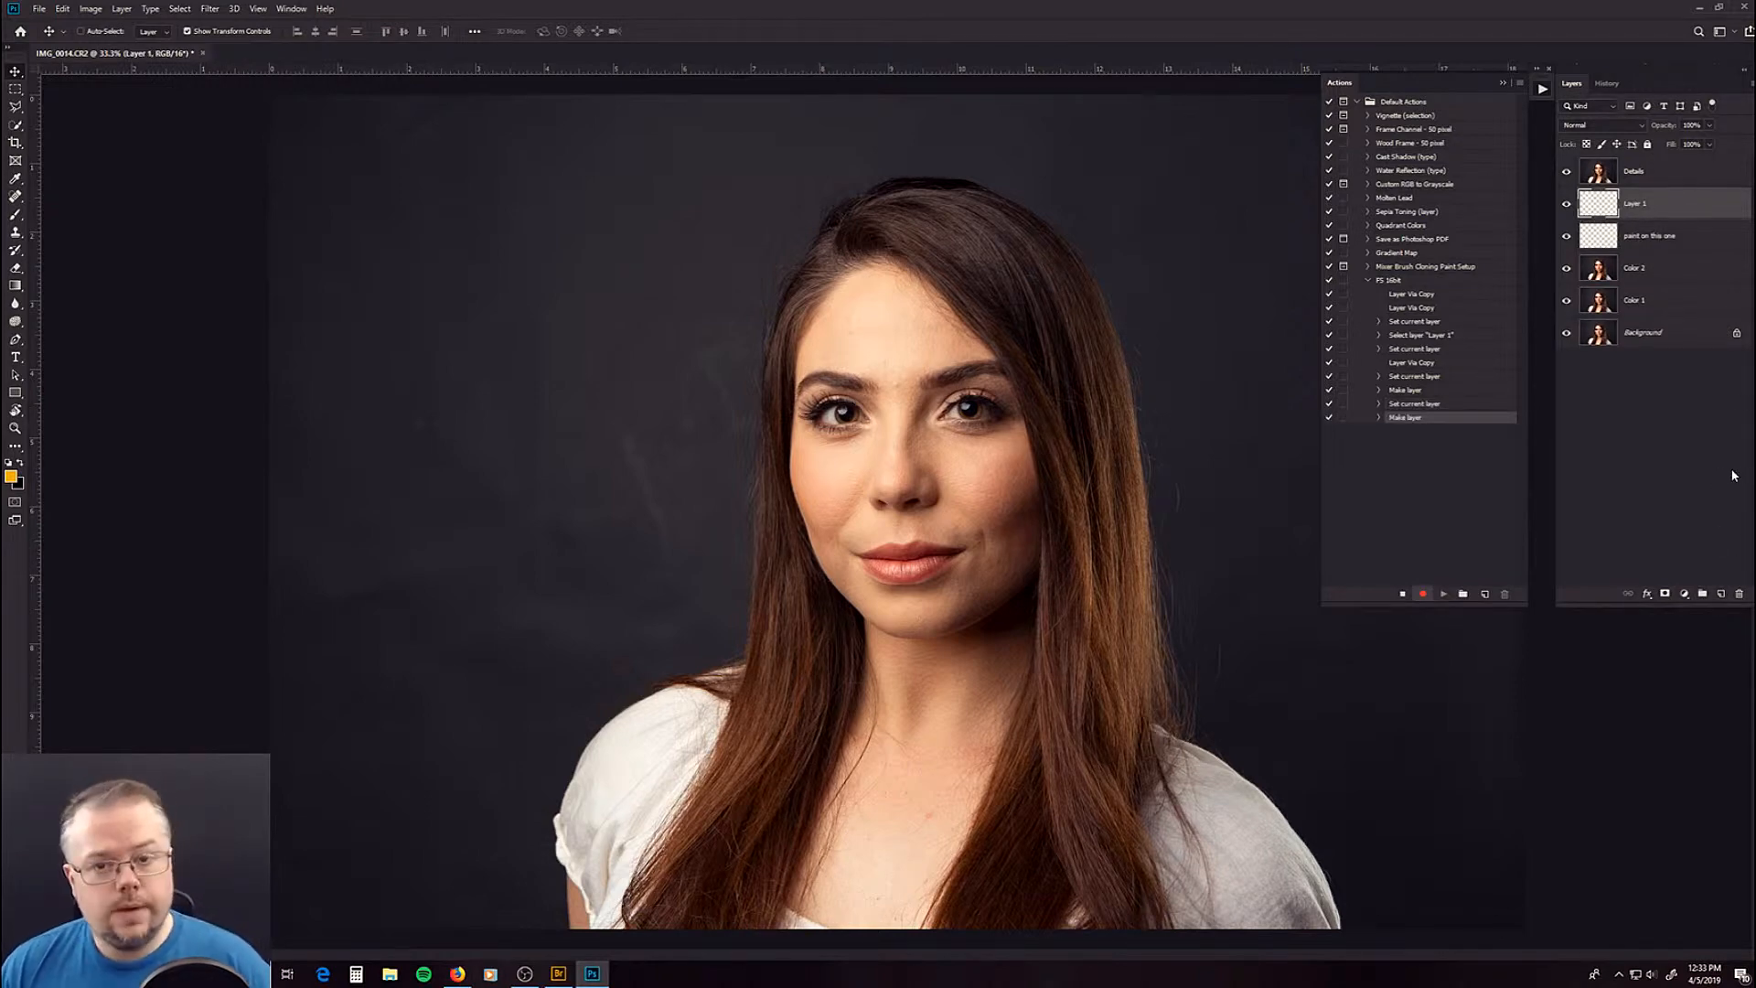
{"action": "left_click", "coordinate": [1402, 594]}
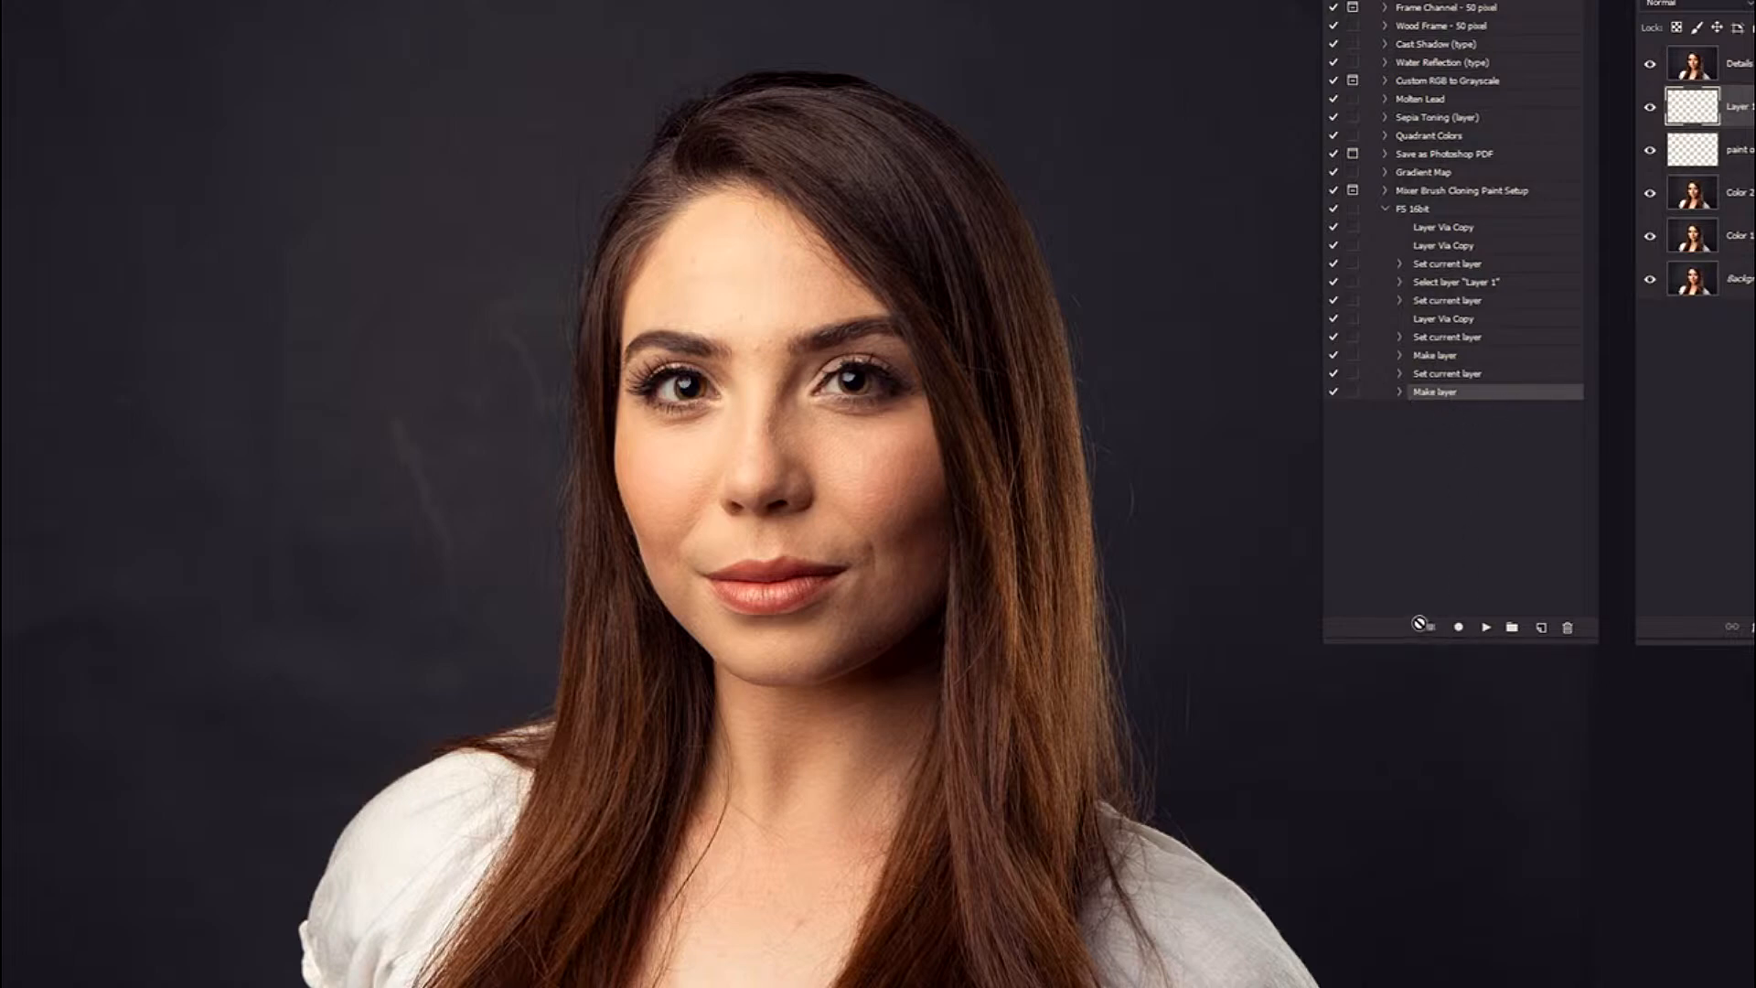
- Delete the last Make layer command from the FS 16bit action
{"action": "left_click_drag", "start_coordinate": [1429, 401], "coordinate": [1567, 627]}
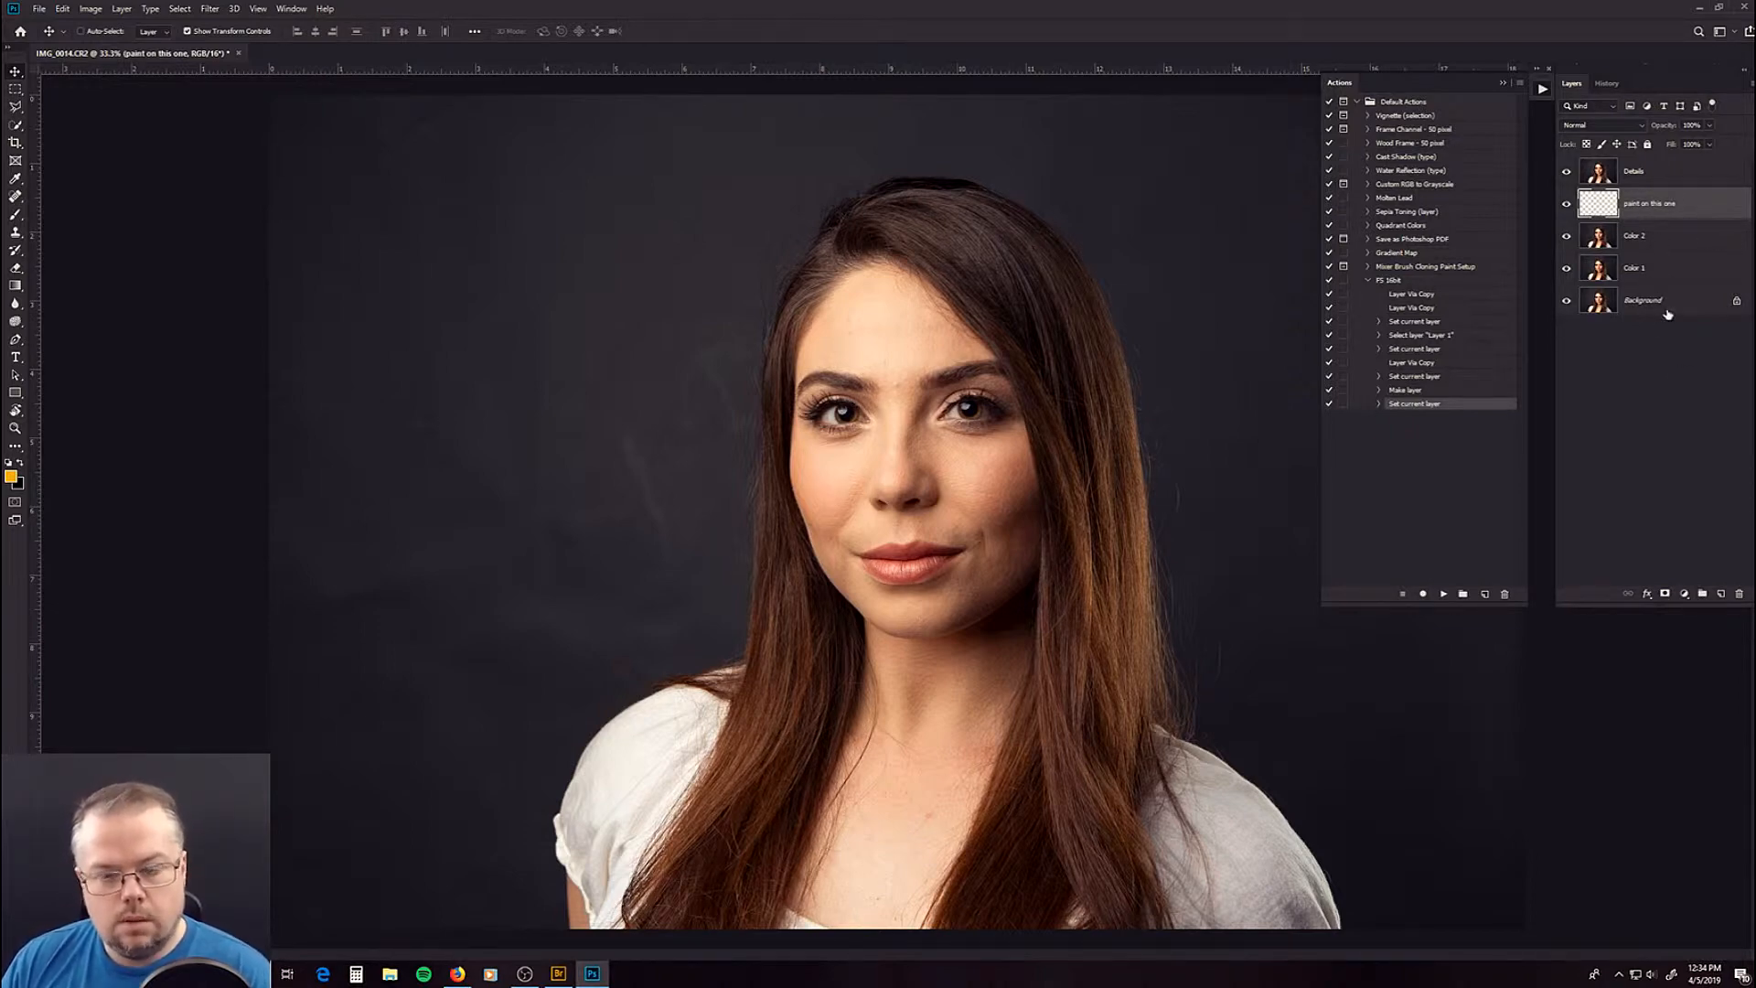
- Hide the Color 2, "paint on this one" and Details layers while the action is not recording
{"action": "left_click", "coordinate": [1681, 177]}
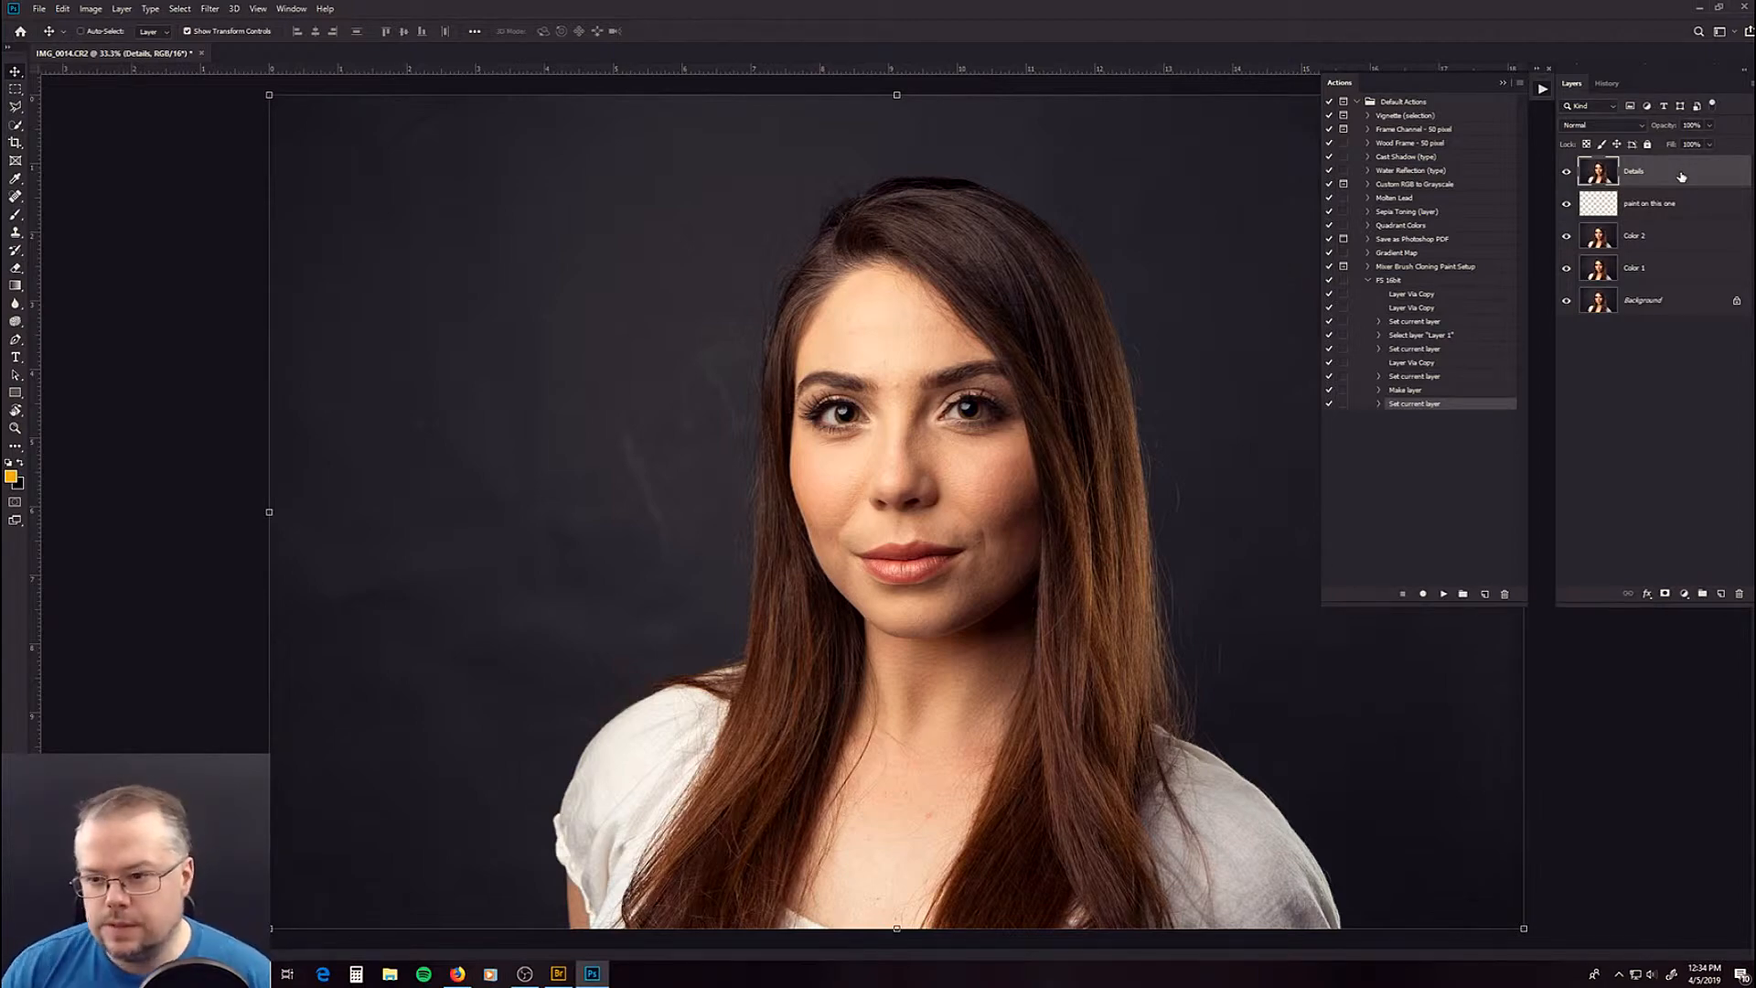
{"action": "left_click", "coordinate": [1705, 203]}
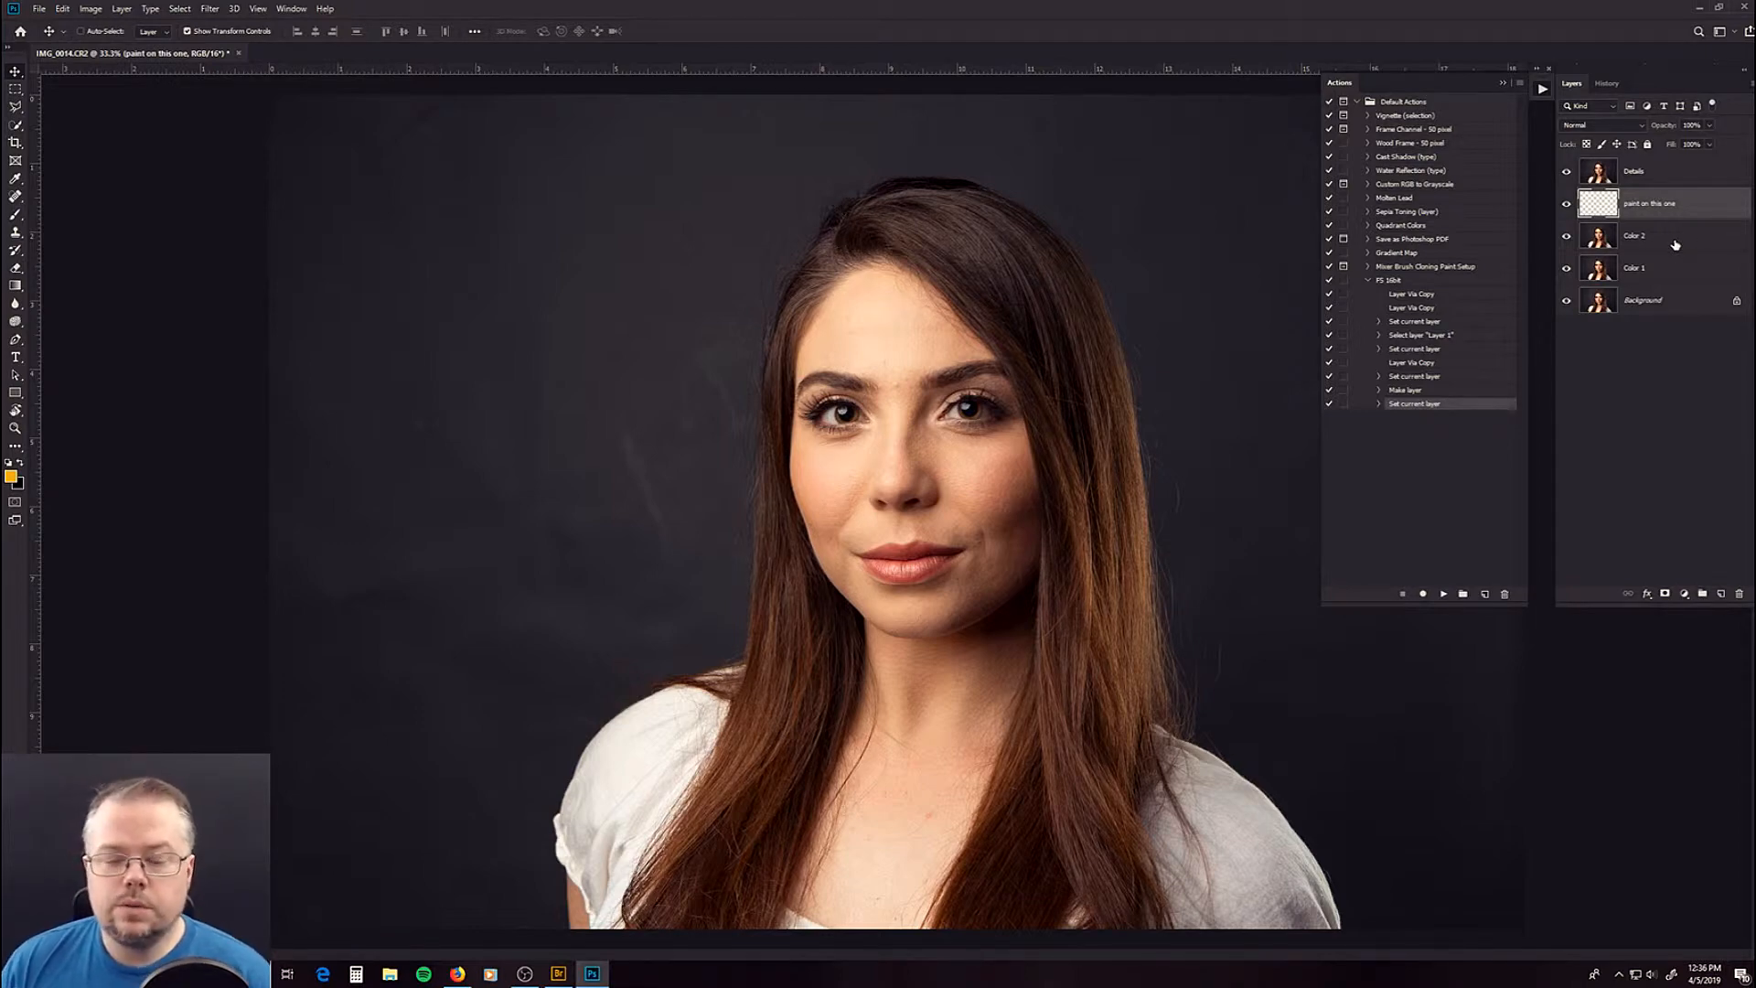
{"action": "left_click", "coordinate": [1676, 242]}
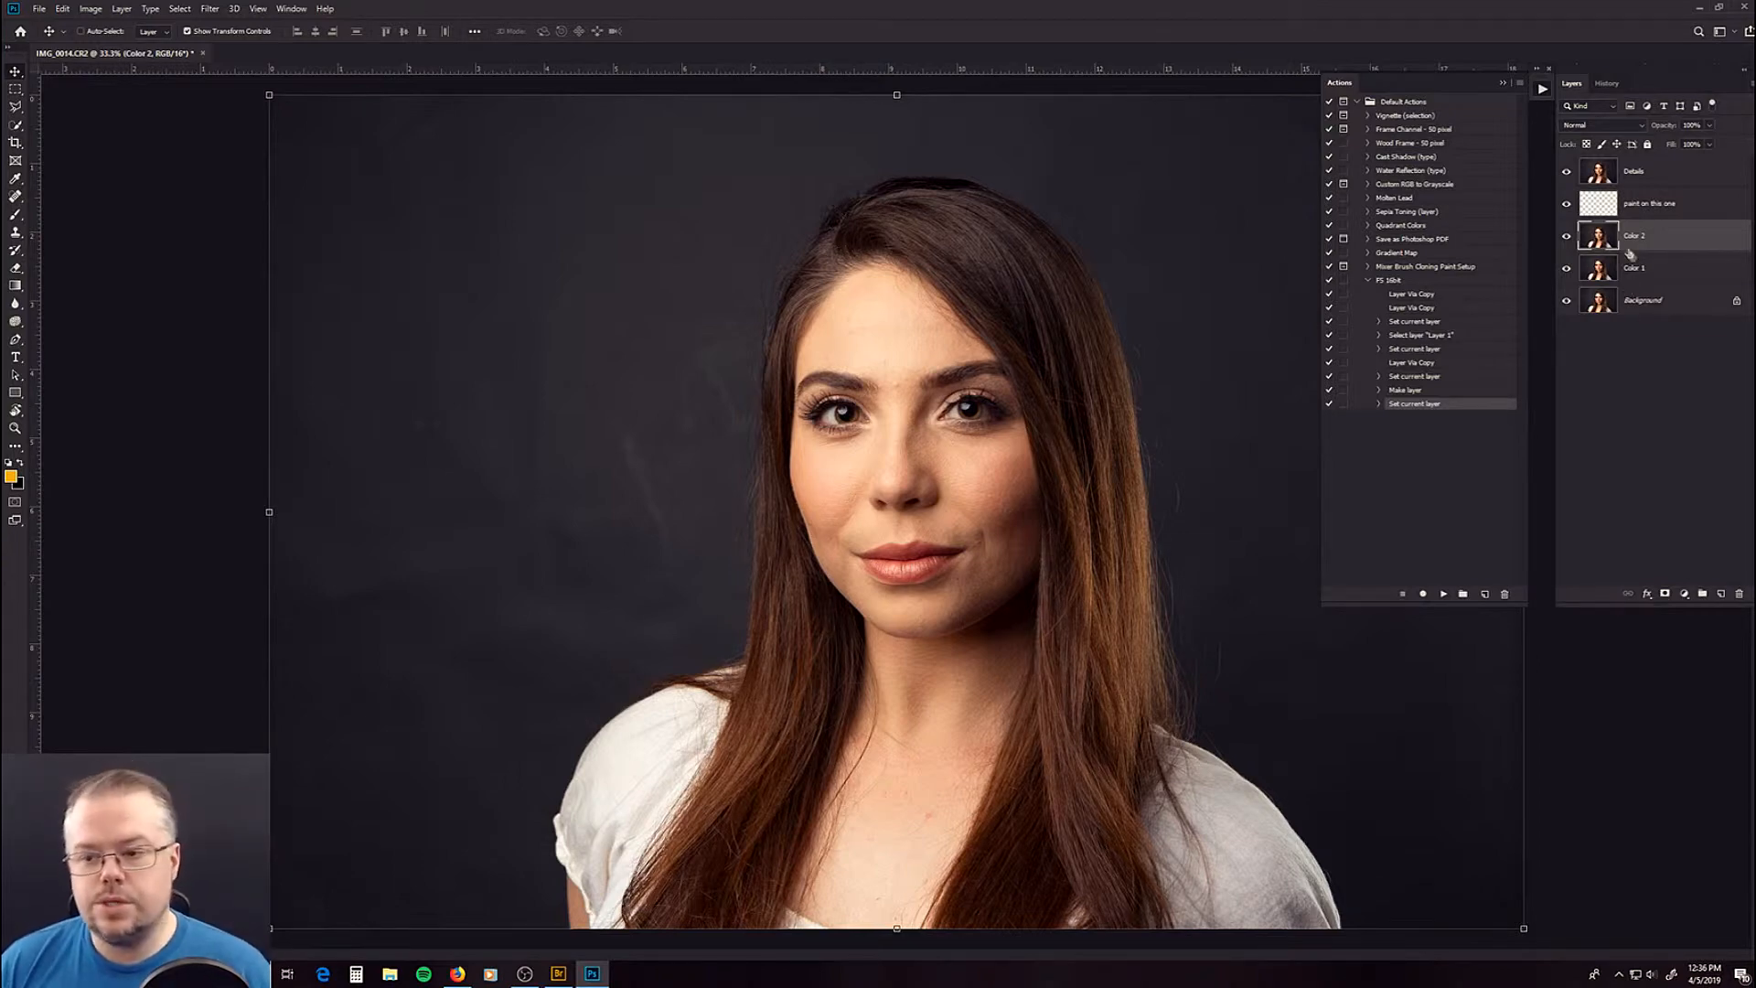
{"action": "left_click", "coordinate": [1567, 236]}
{"action": "left_click", "coordinate": [1567, 204]}
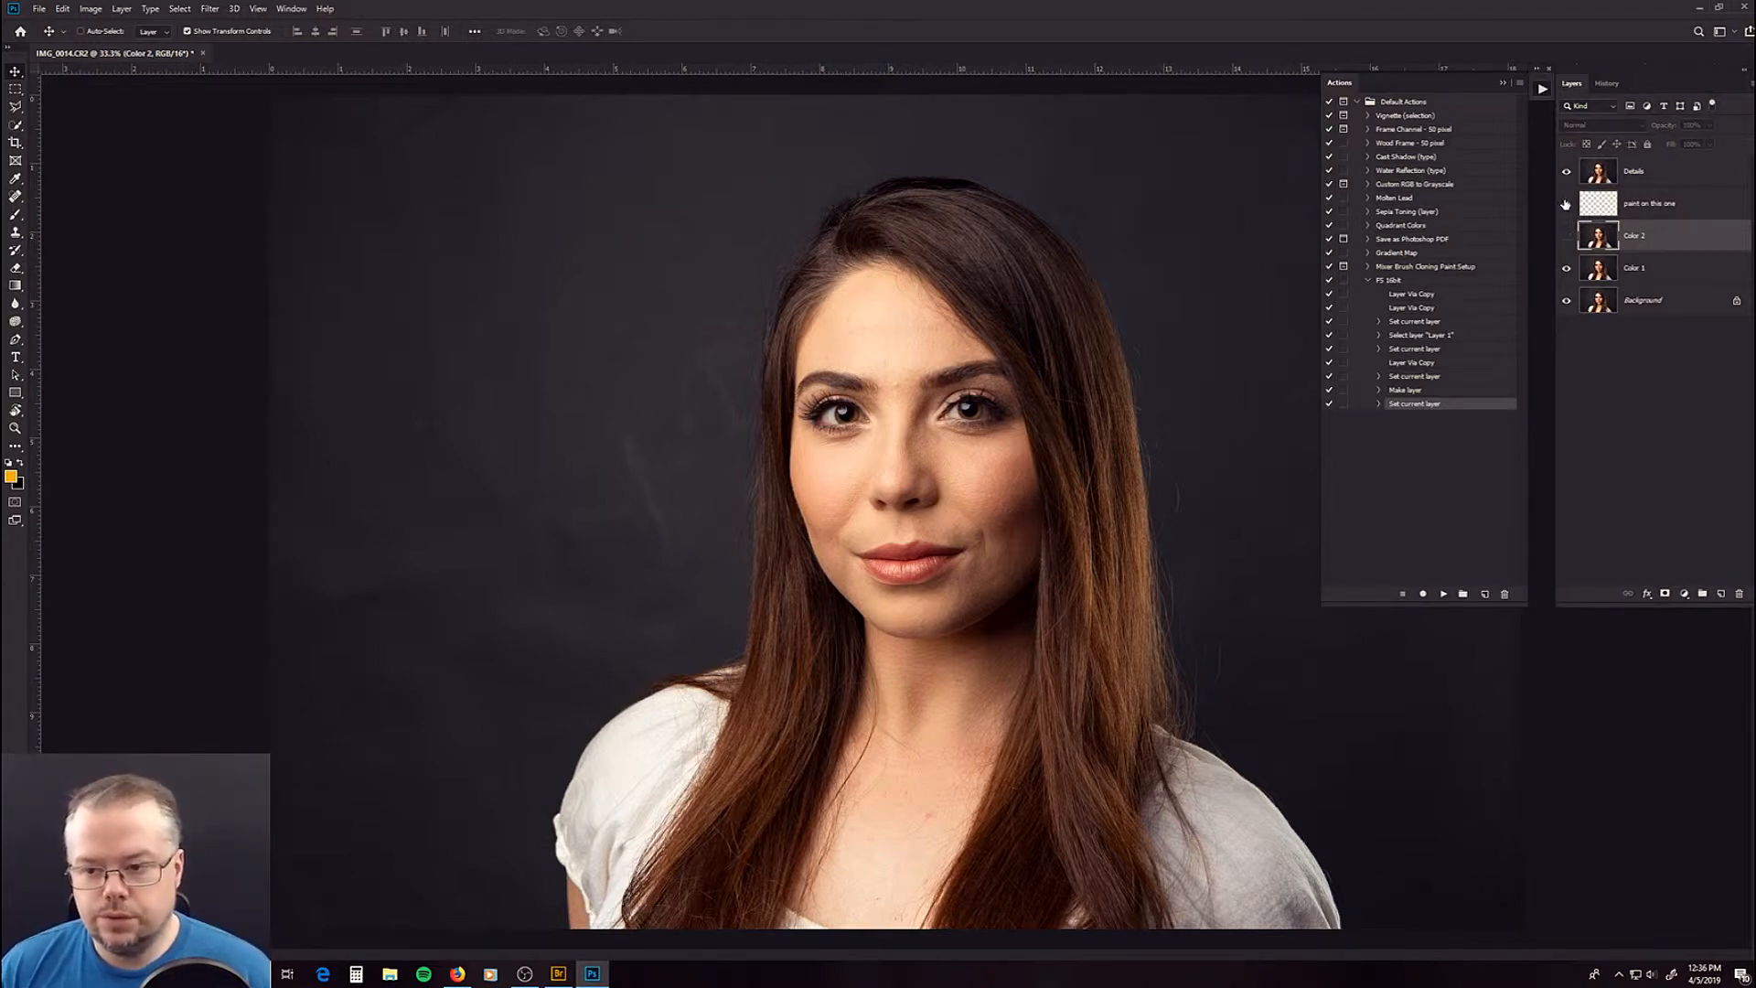
{"action": "left_click", "coordinate": [1566, 173]}
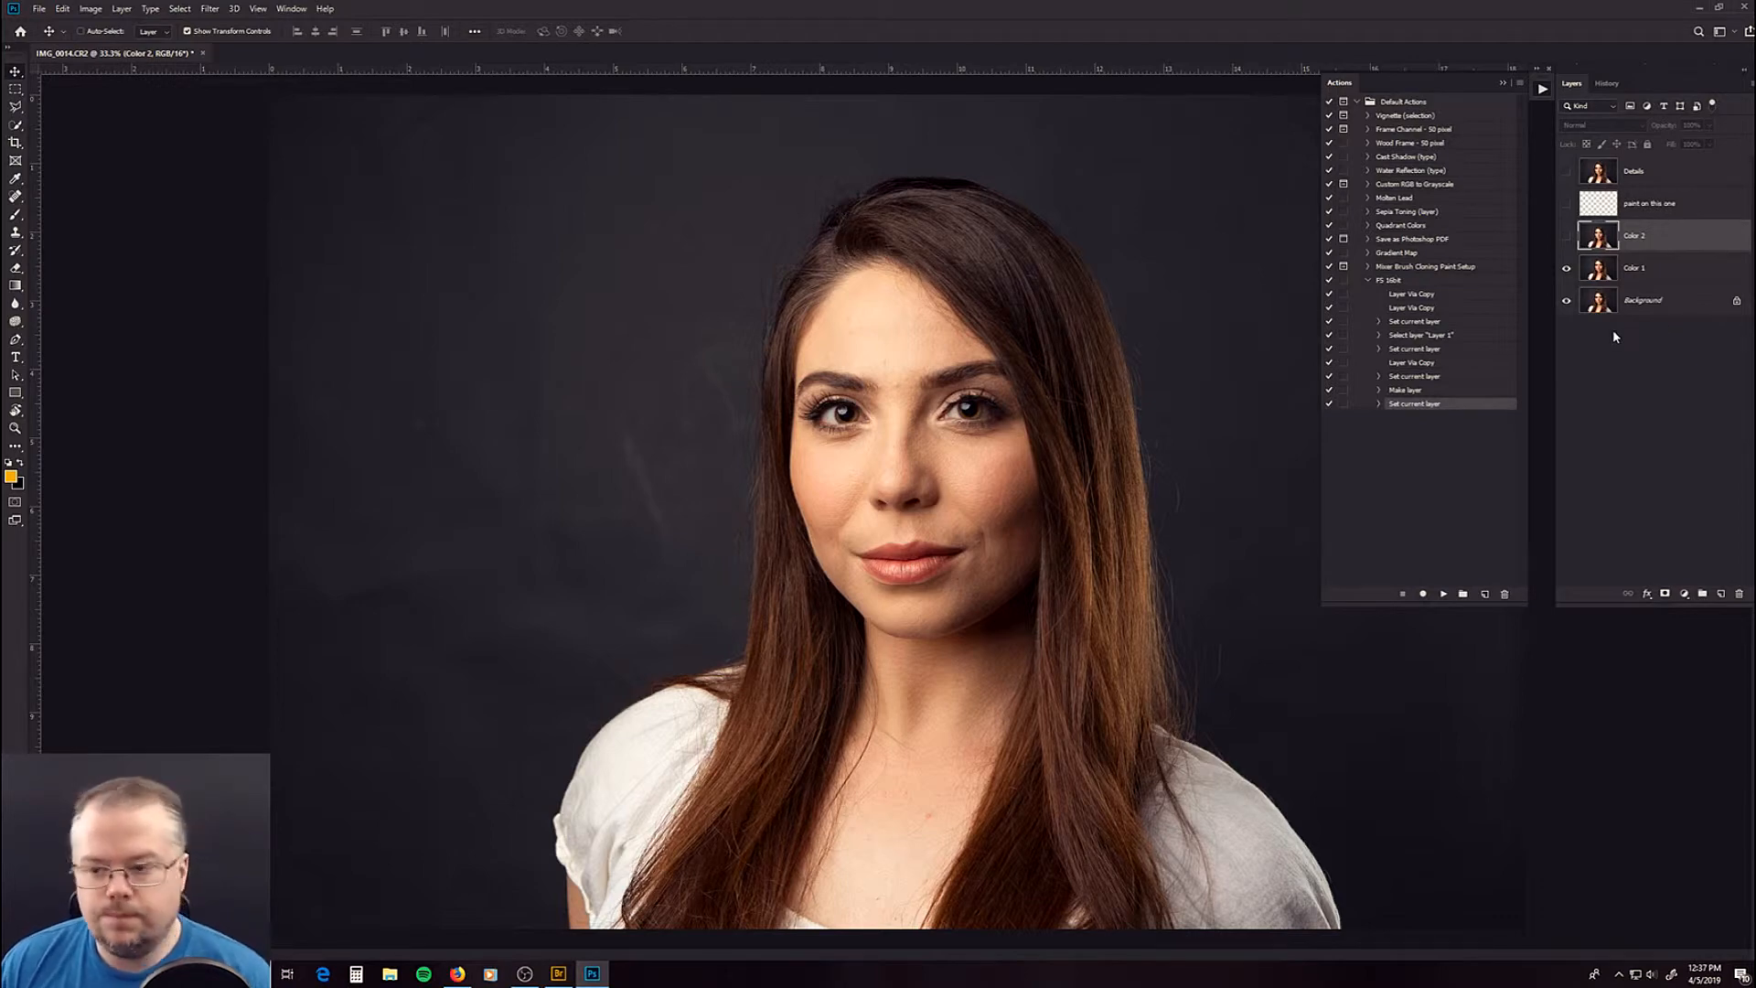
- Resume recording the action, select the Color 1 layer so it is captured, and pause the recording
{"action": "left_click", "coordinate": [1422, 594]}
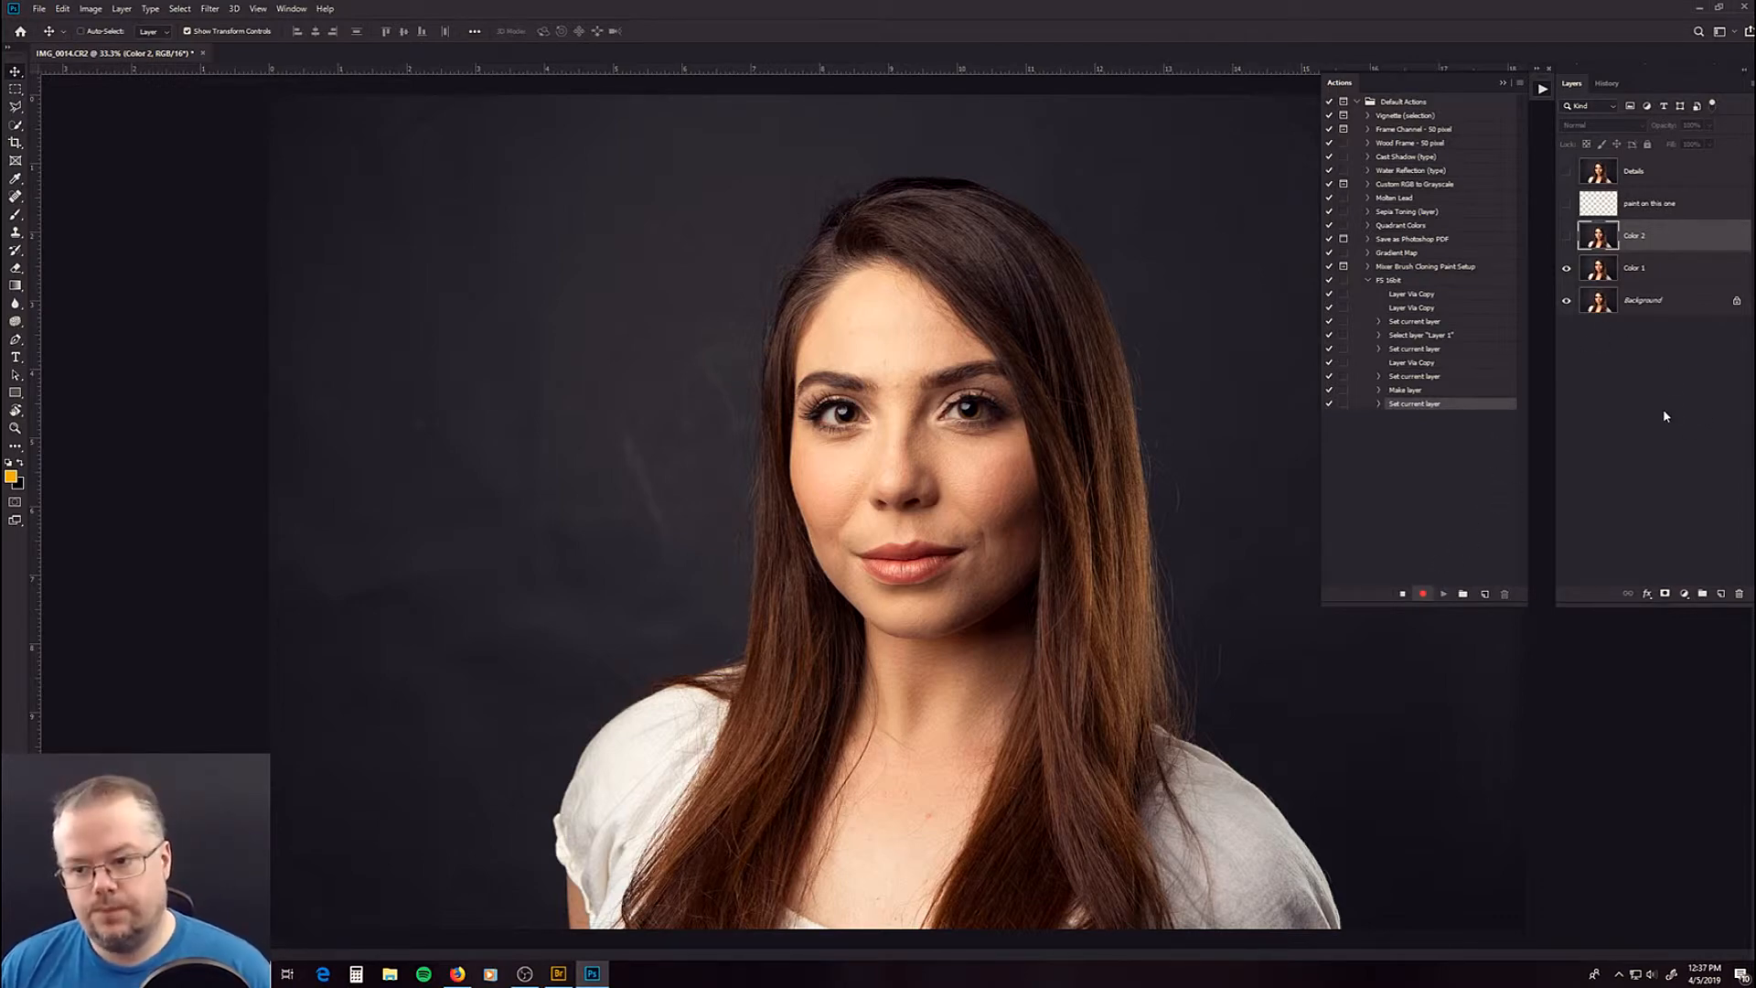
{"action": "left_click", "coordinate": [1672, 273]}
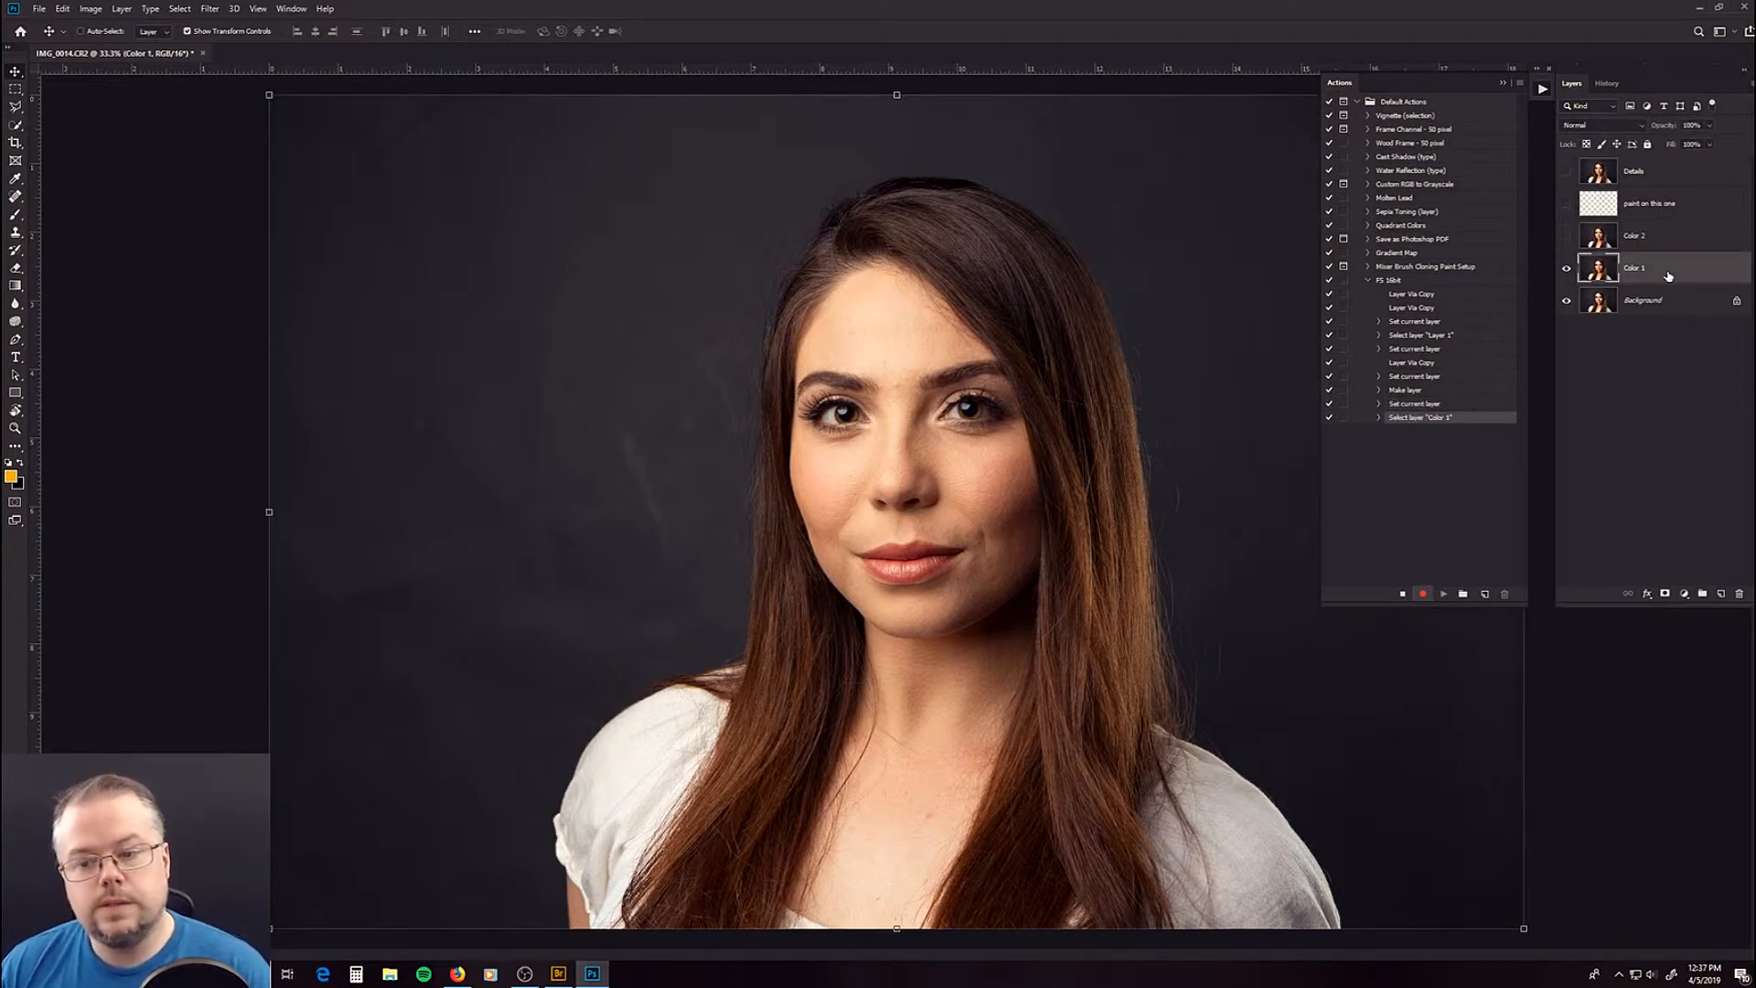
{"action": "left_click", "coordinate": [1404, 595]}
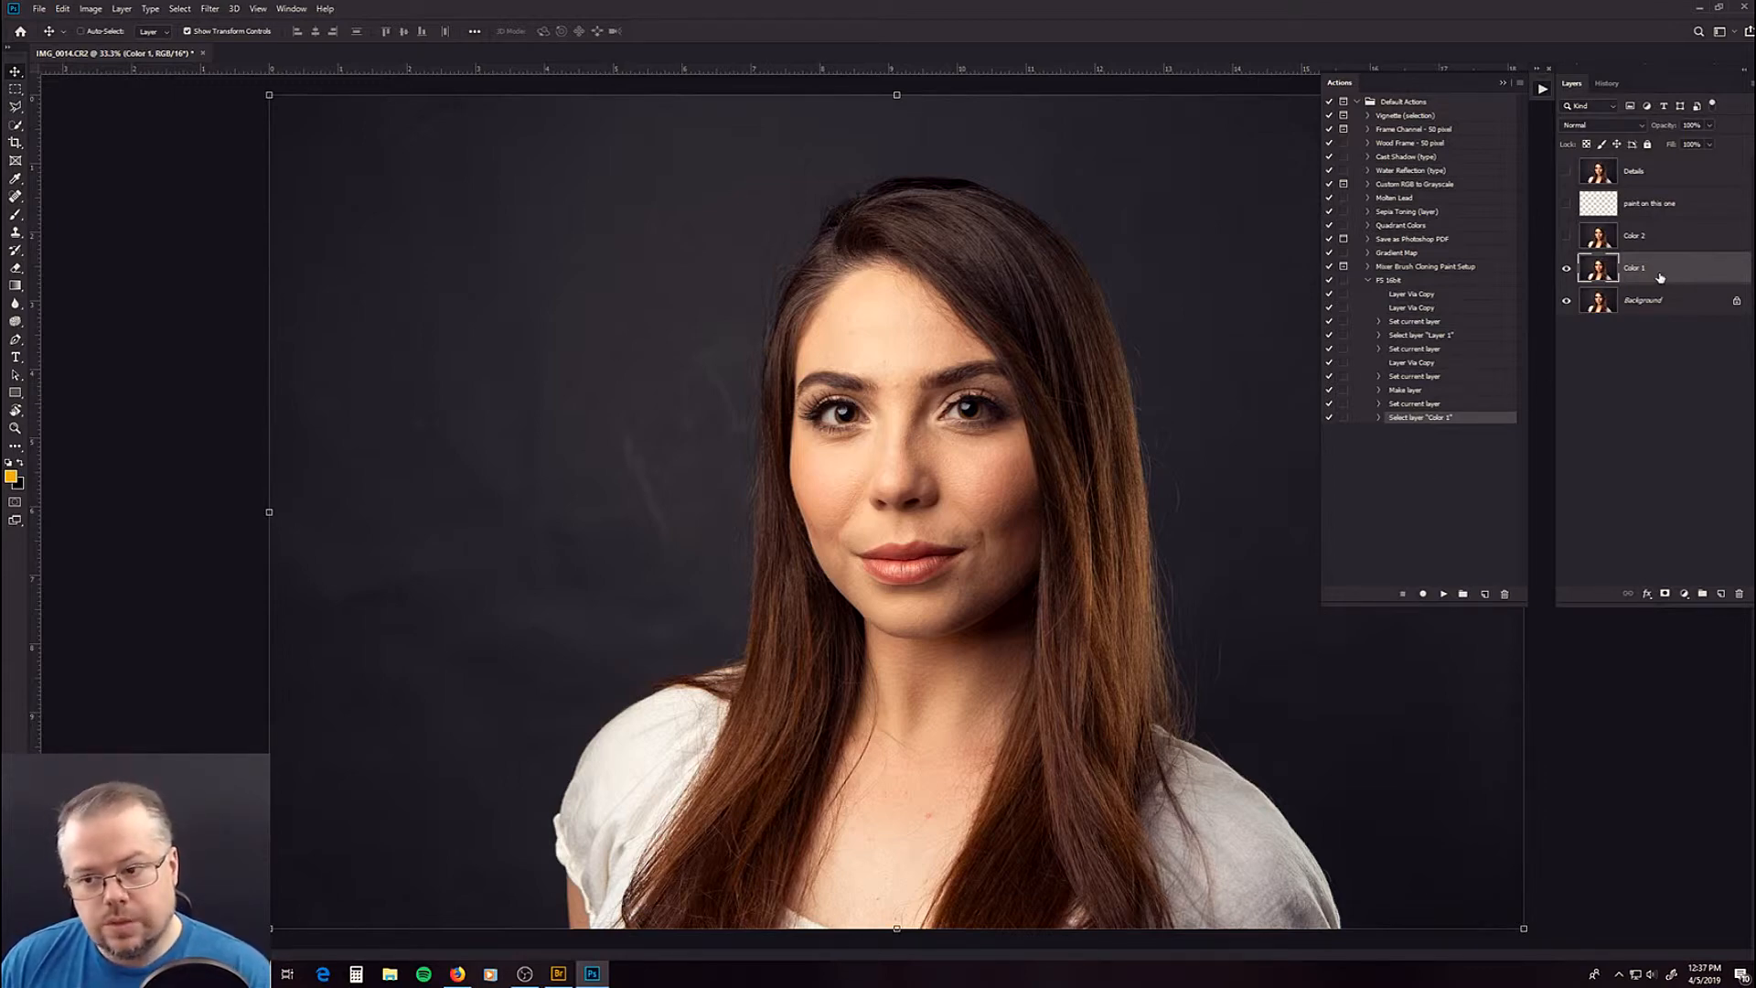
- Resume the action recording, start a Gaussian Blur on Color 1, and reduce its radius strongly to a light blur
{"action": "left_click", "coordinate": [1422, 593]}
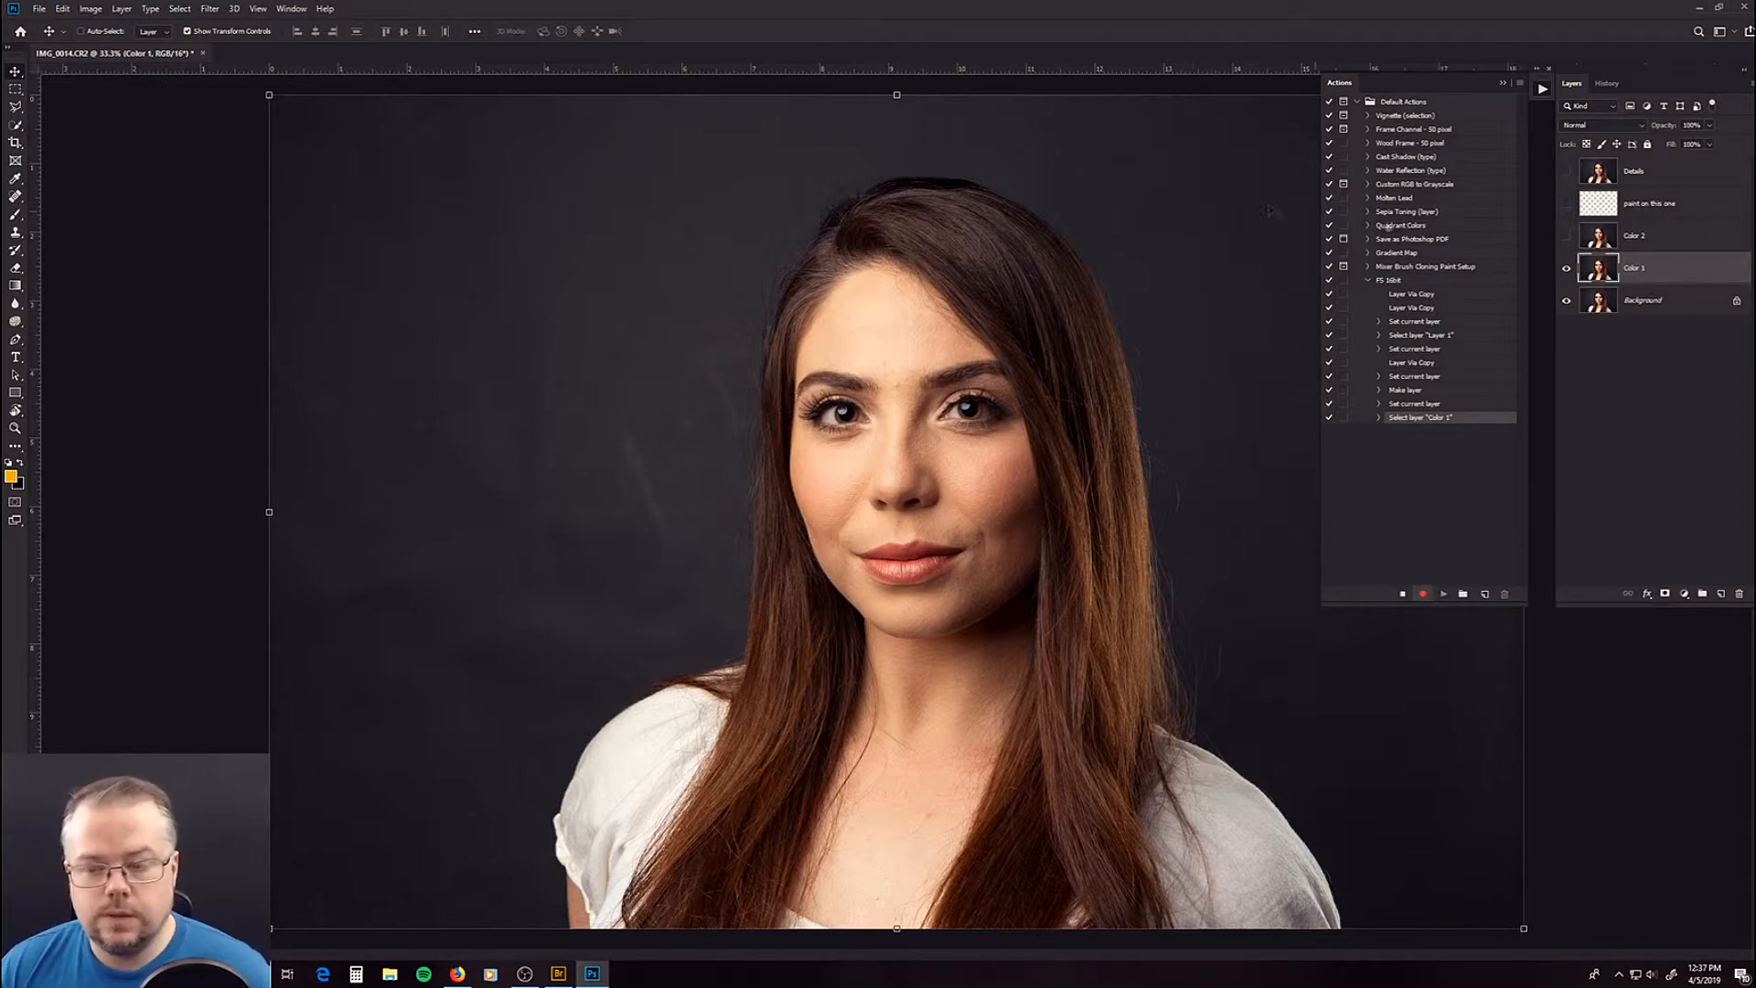
{"action": "left_click", "coordinate": [211, 10]}
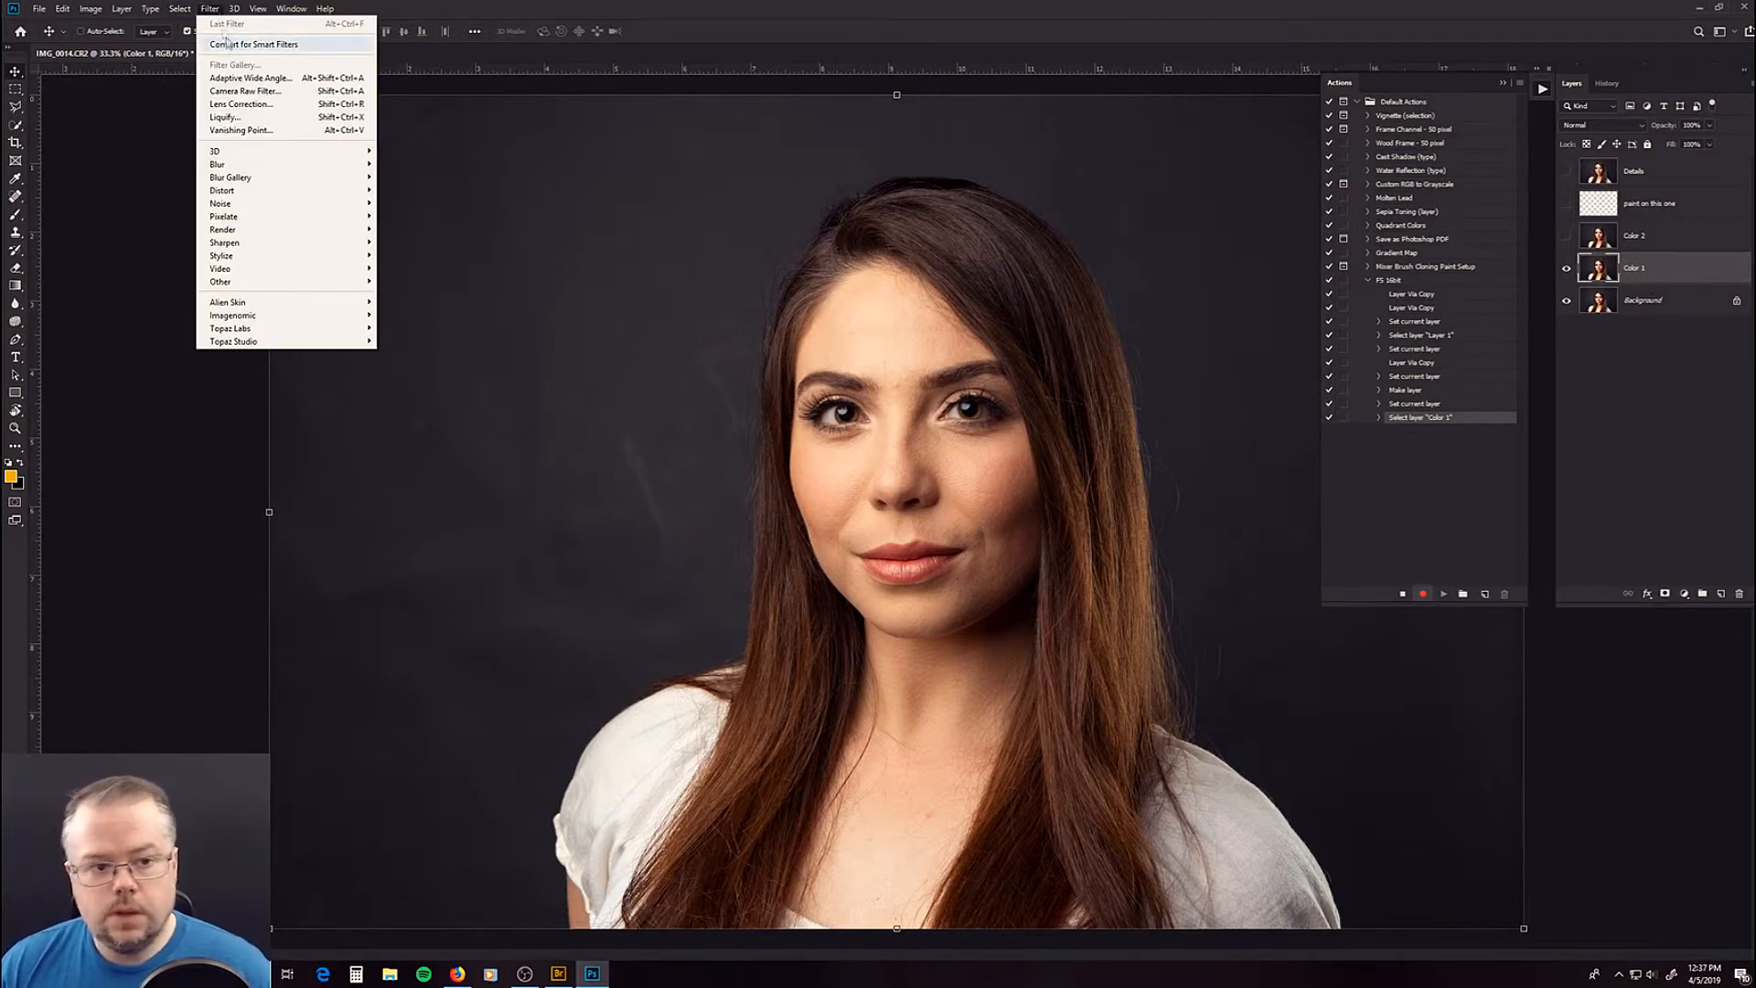
{"action": "mouse_move", "coordinate": [254, 163]}
{"action": "left_click", "coordinate": [408, 218]}
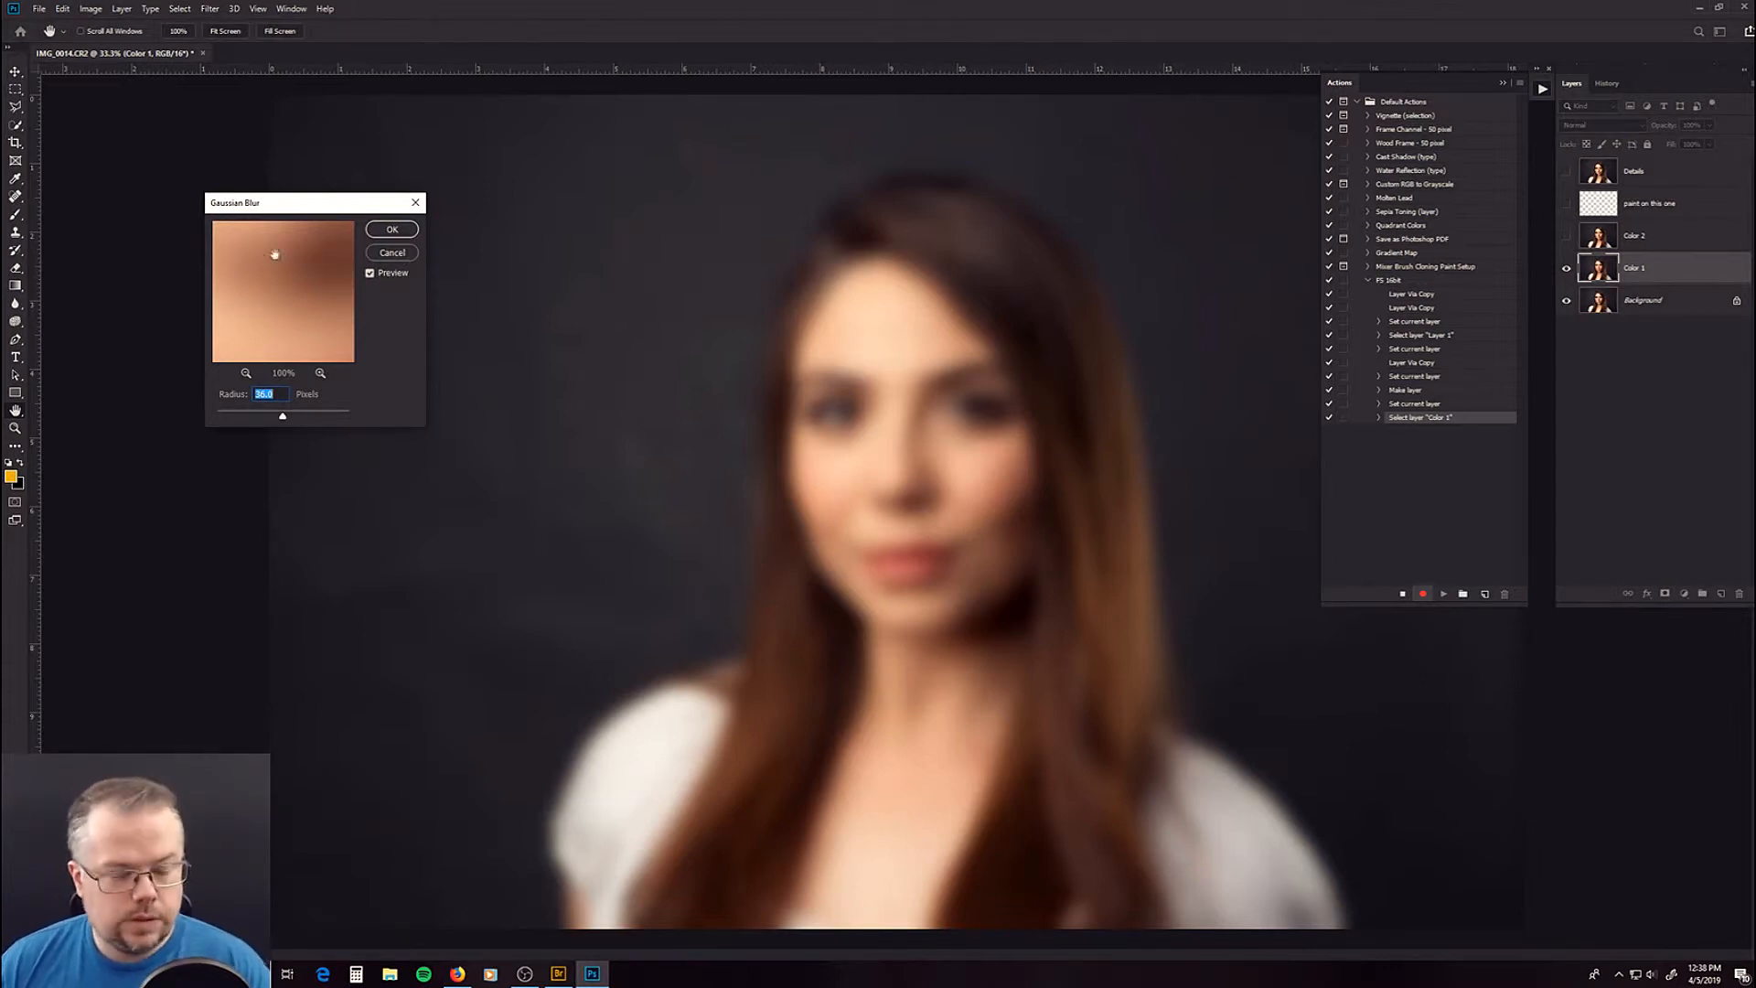
{"action": "left_click_drag", "start_coordinate": [282, 418], "coordinate": [236, 417]}
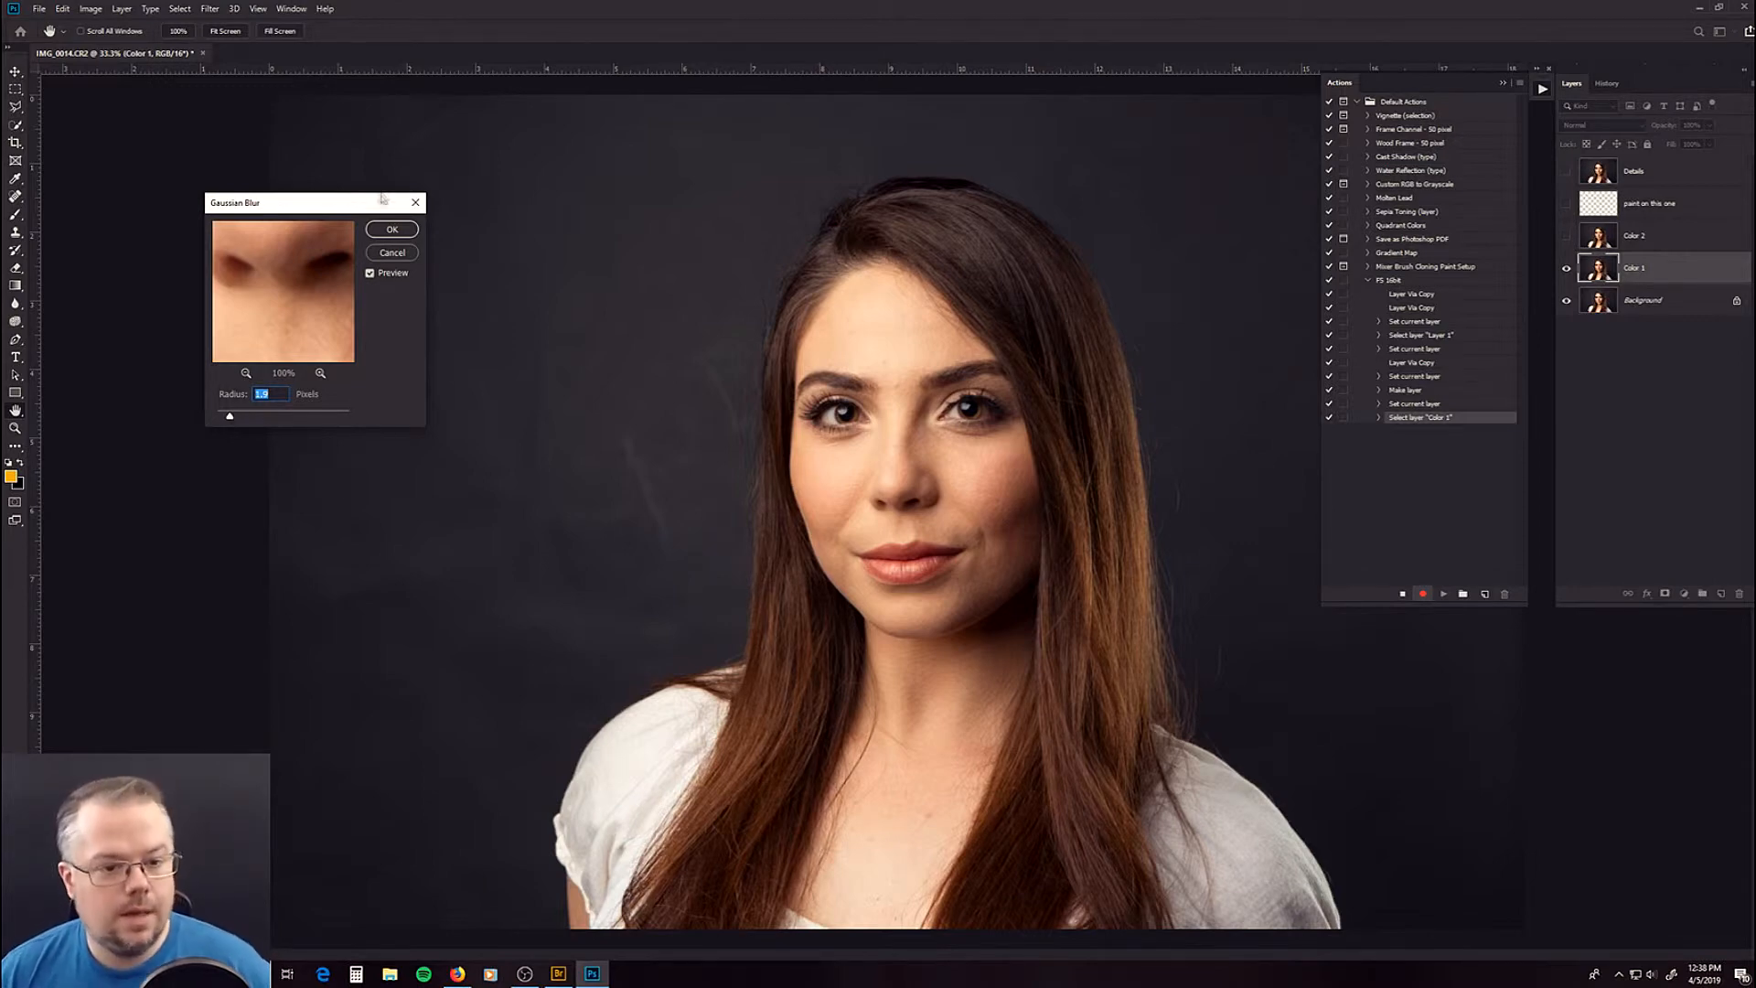
- Check the skin and eye in the blur preview at 50%, raise the radius slightly, and apply the Gaussian Blur to Color 1
{"action": "left_click_drag", "start_coordinate": [297, 254], "coordinate": [306, 327]}
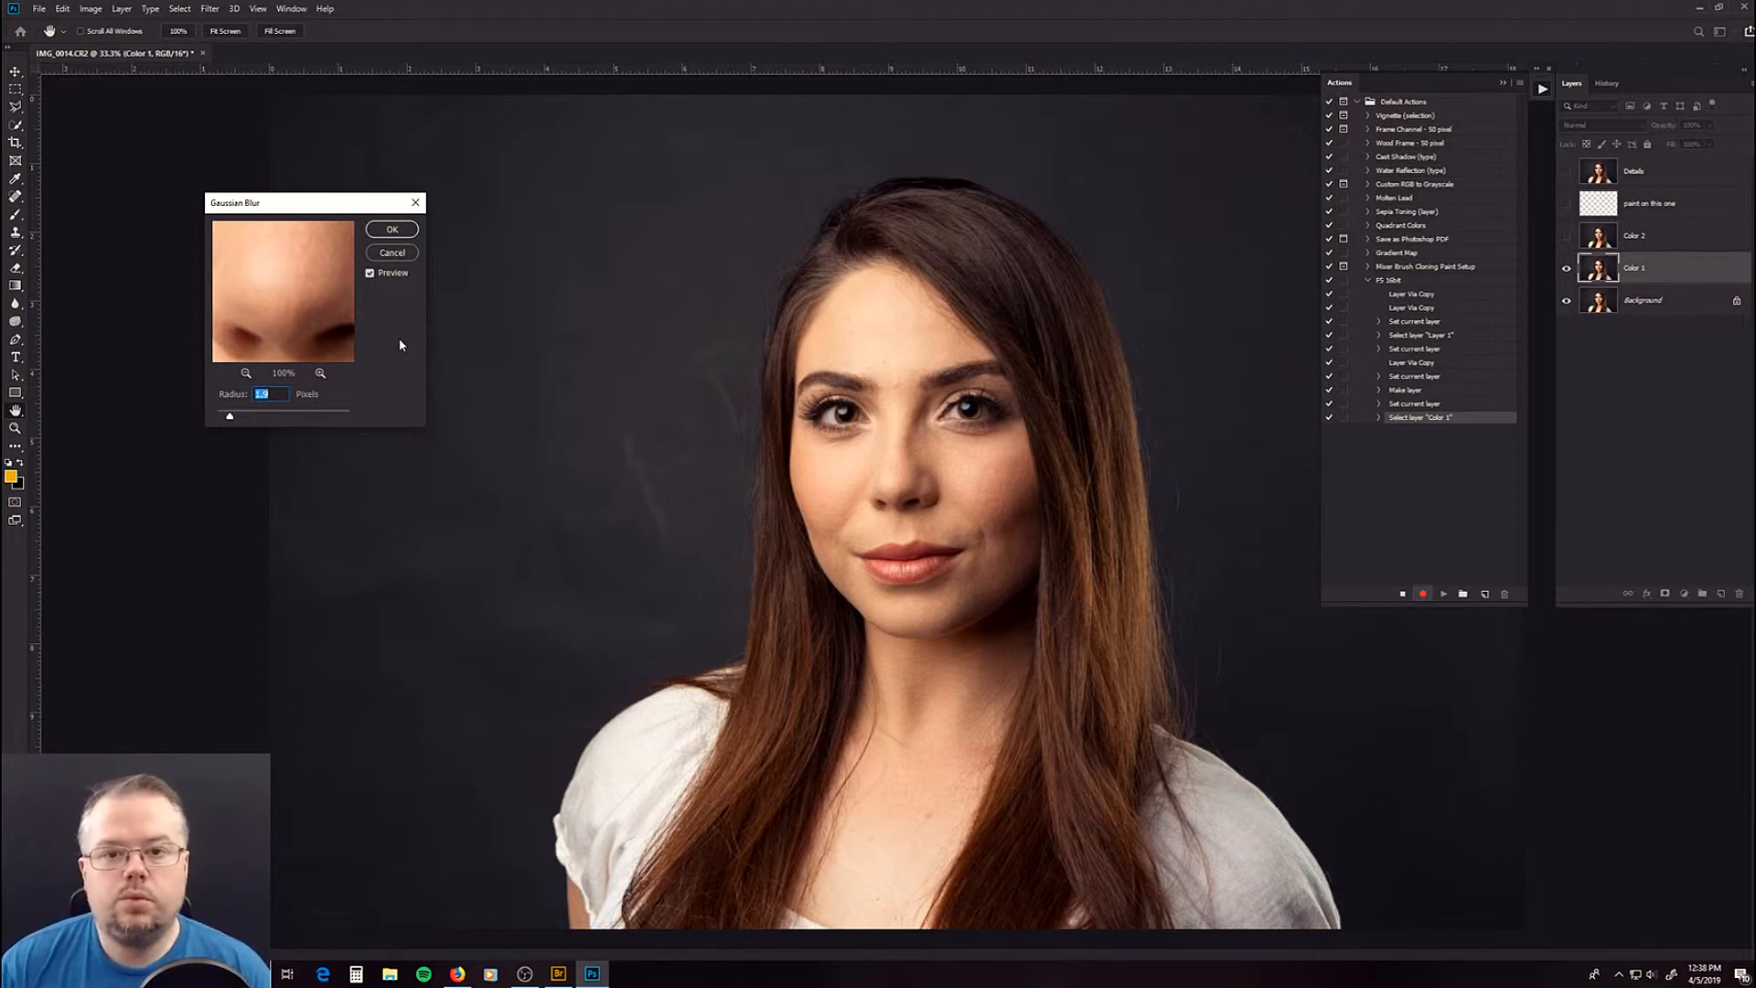
{"action": "left_click", "coordinate": [245, 373]}
{"action": "left_click", "coordinate": [245, 372]}
{"action": "mouse_move", "coordinate": [285, 279]}
{"action": "left_mouse_down"}
{"action": "mouse_move", "coordinate": [282, 298]}
{"action": "mouse_move", "coordinate": [279, 275]}
{"action": "mouse_move", "coordinate": [307, 287]}
{"action": "left_mouse_up"}
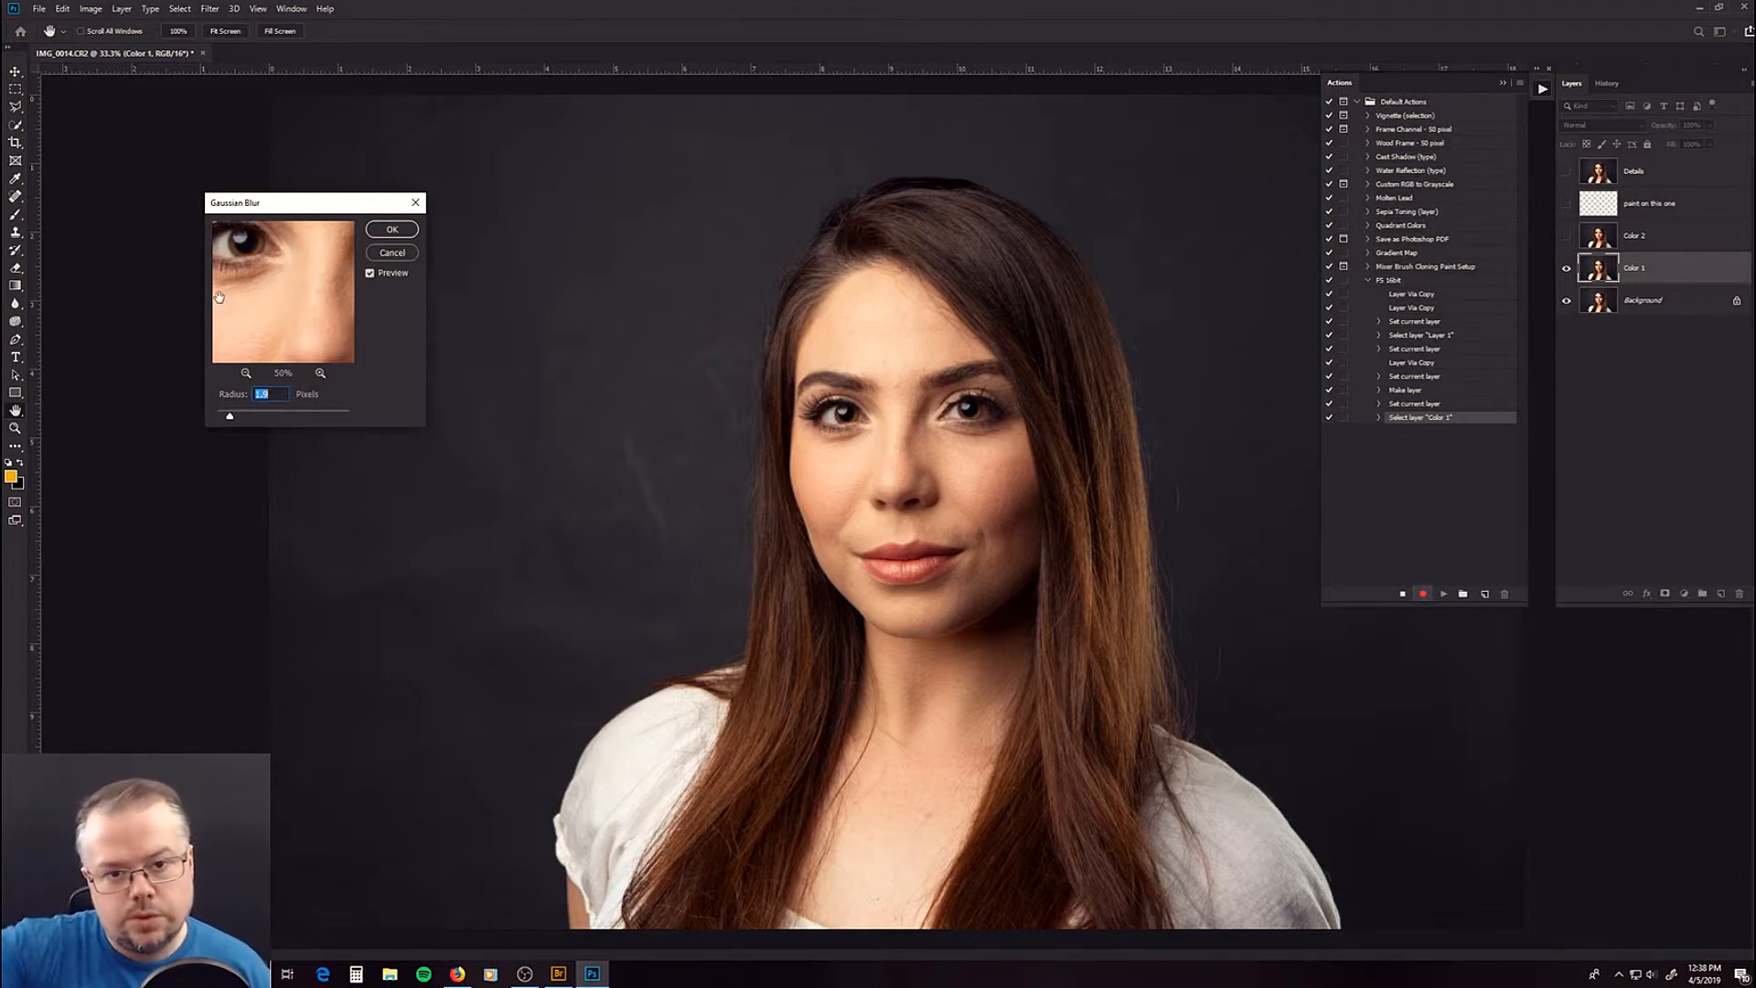
{"action": "left_click_drag", "start_coordinate": [256, 335], "coordinate": [315, 323]}
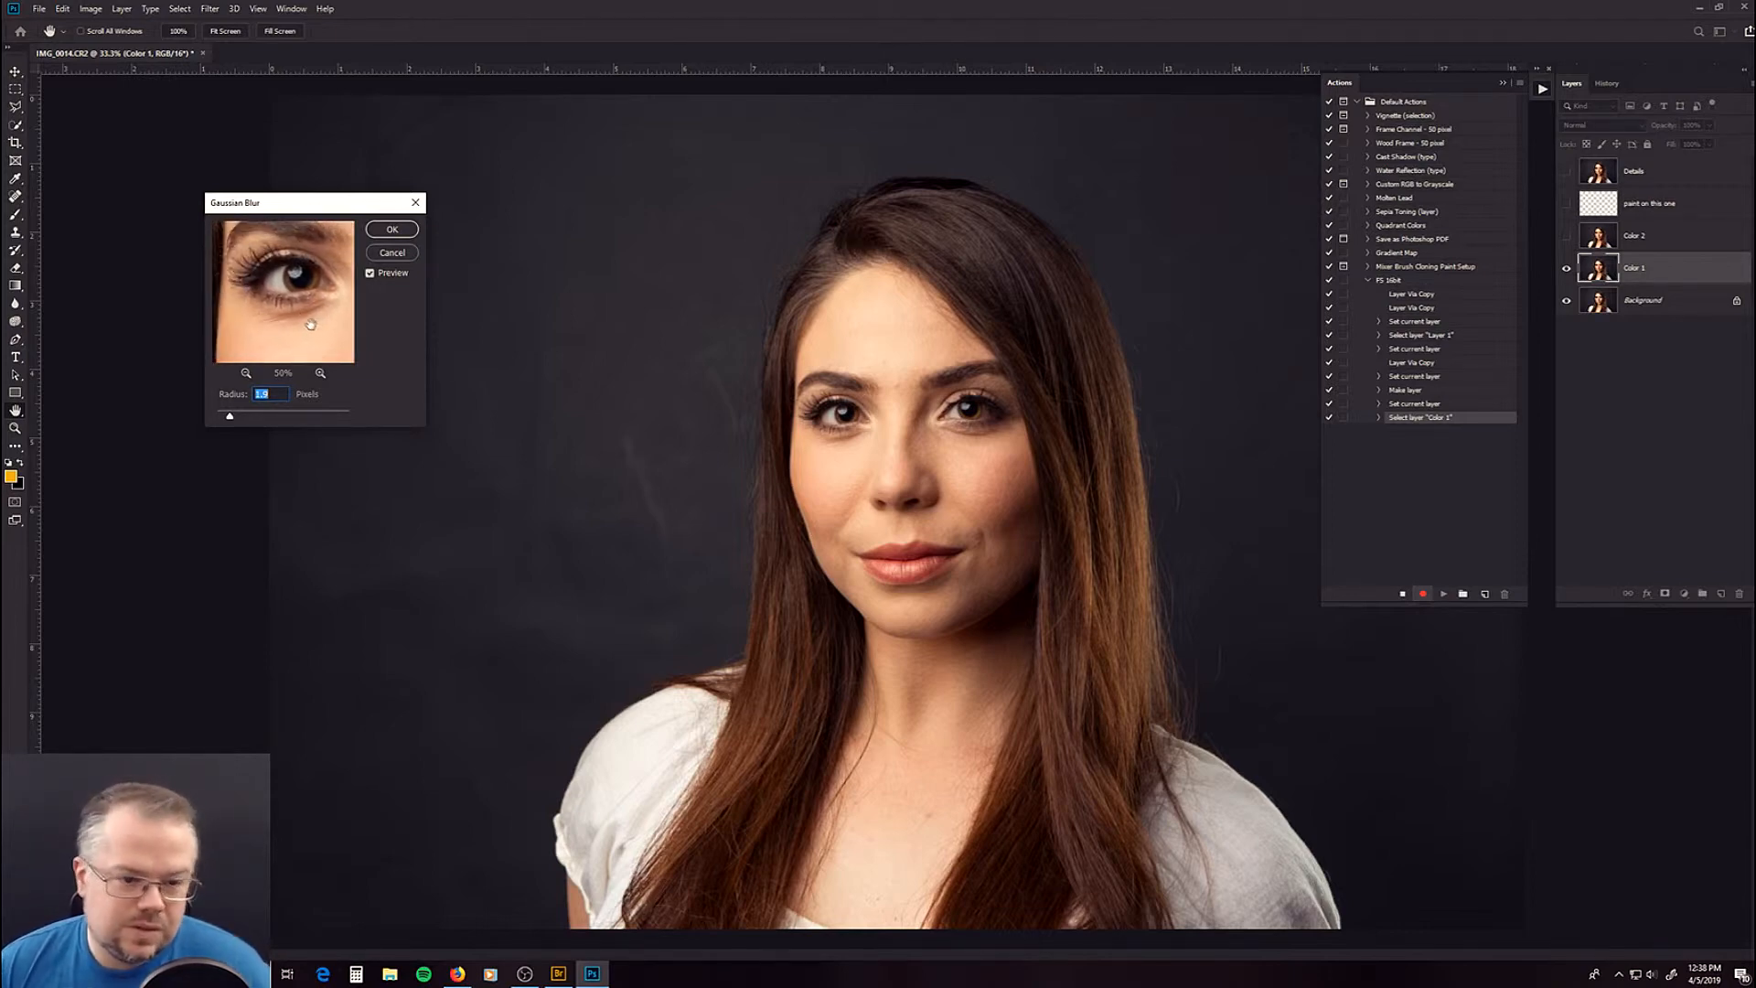
{"action": "left_click_drag", "start_coordinate": [230, 417], "coordinate": [238, 418]}
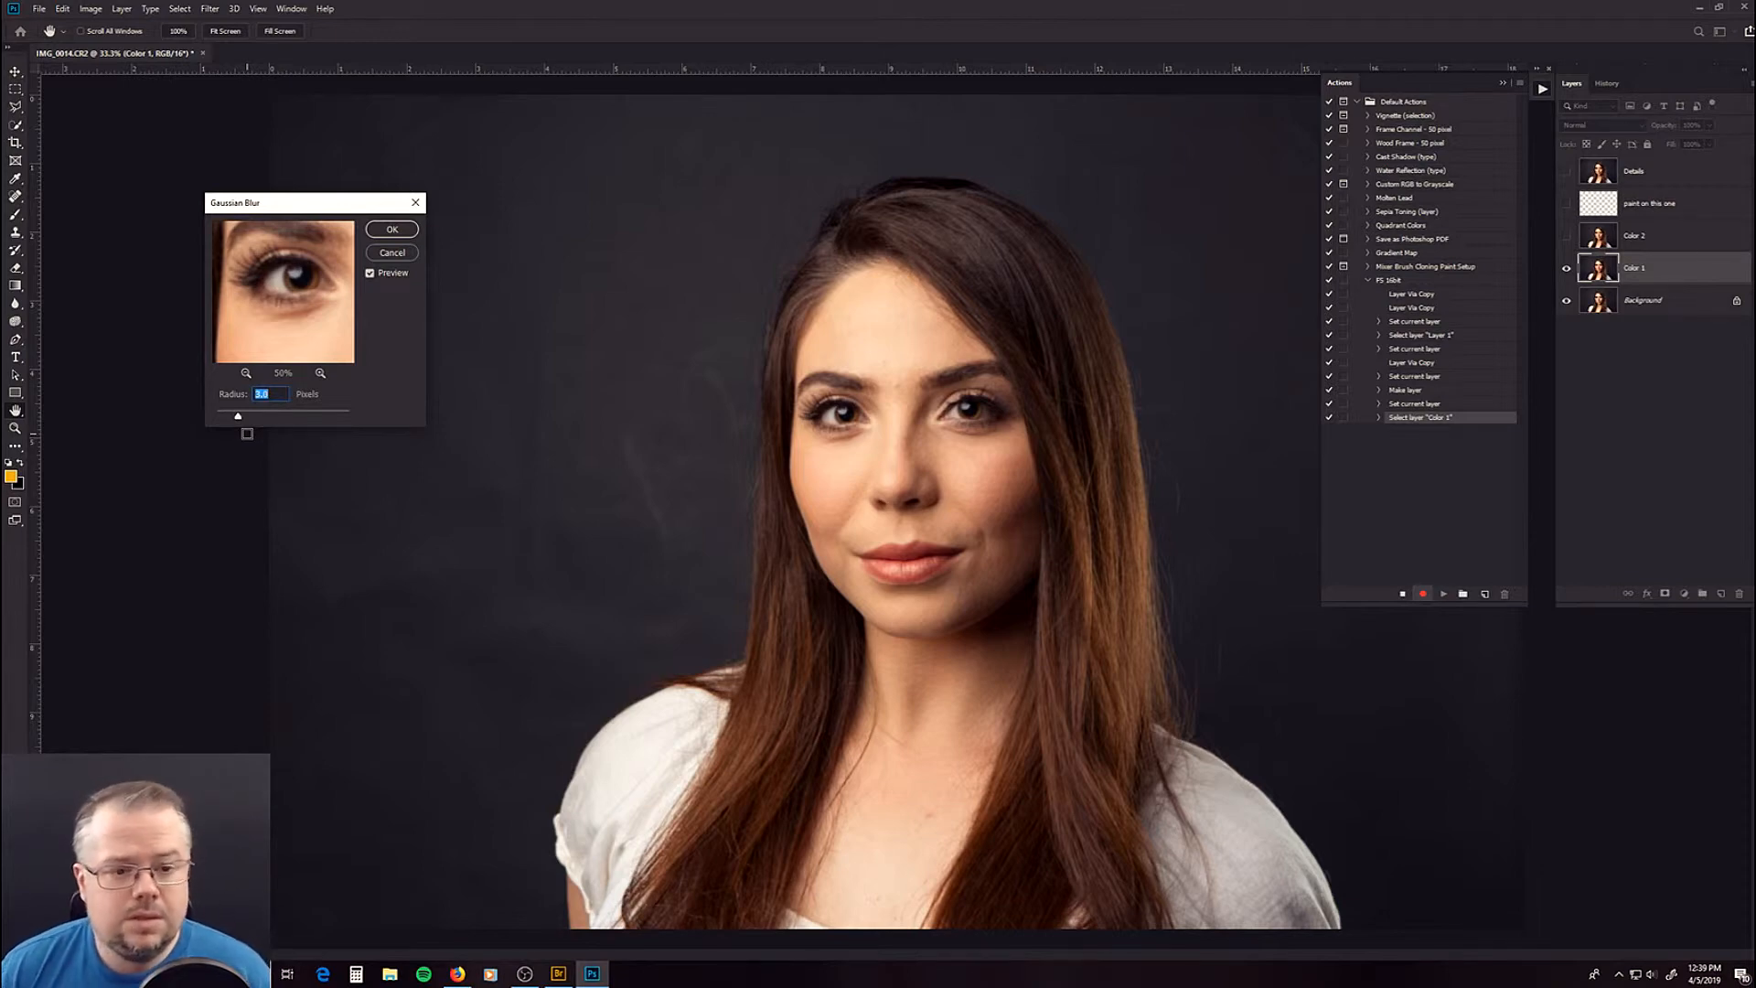
{"action": "left_click_drag", "start_coordinate": [350, 346], "coordinate": [272, 285]}
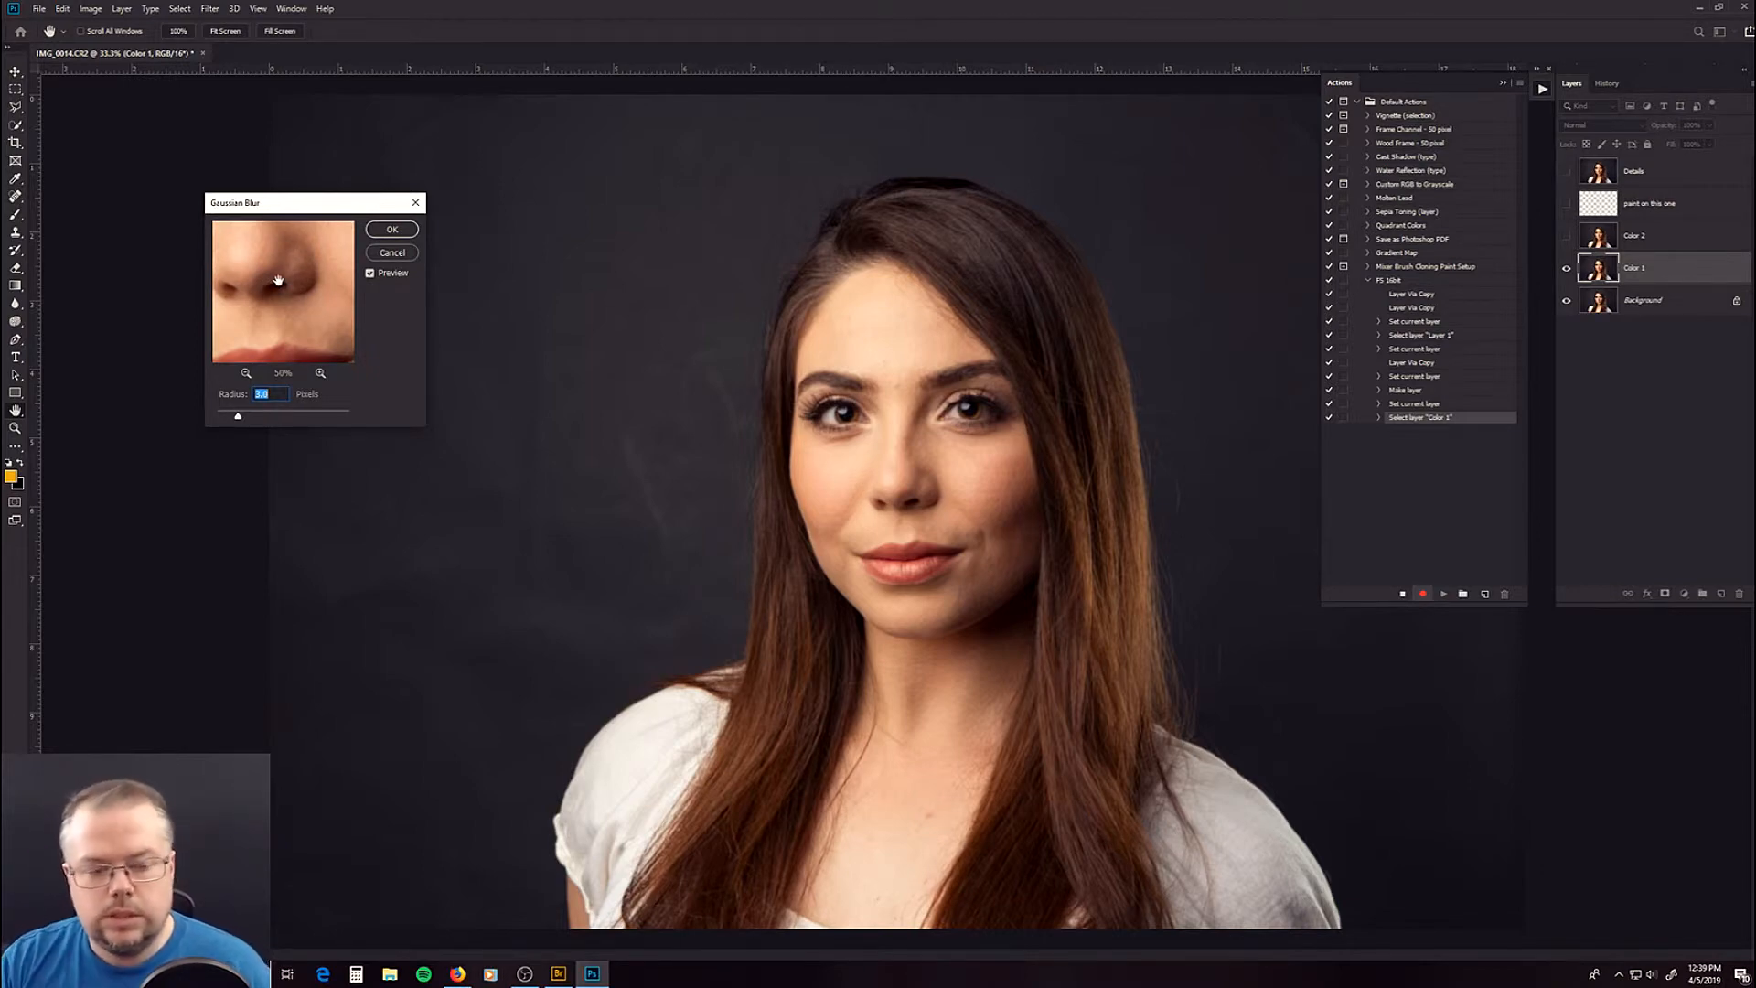
{"action": "left_click_drag", "start_coordinate": [275, 278], "coordinate": [305, 311]}
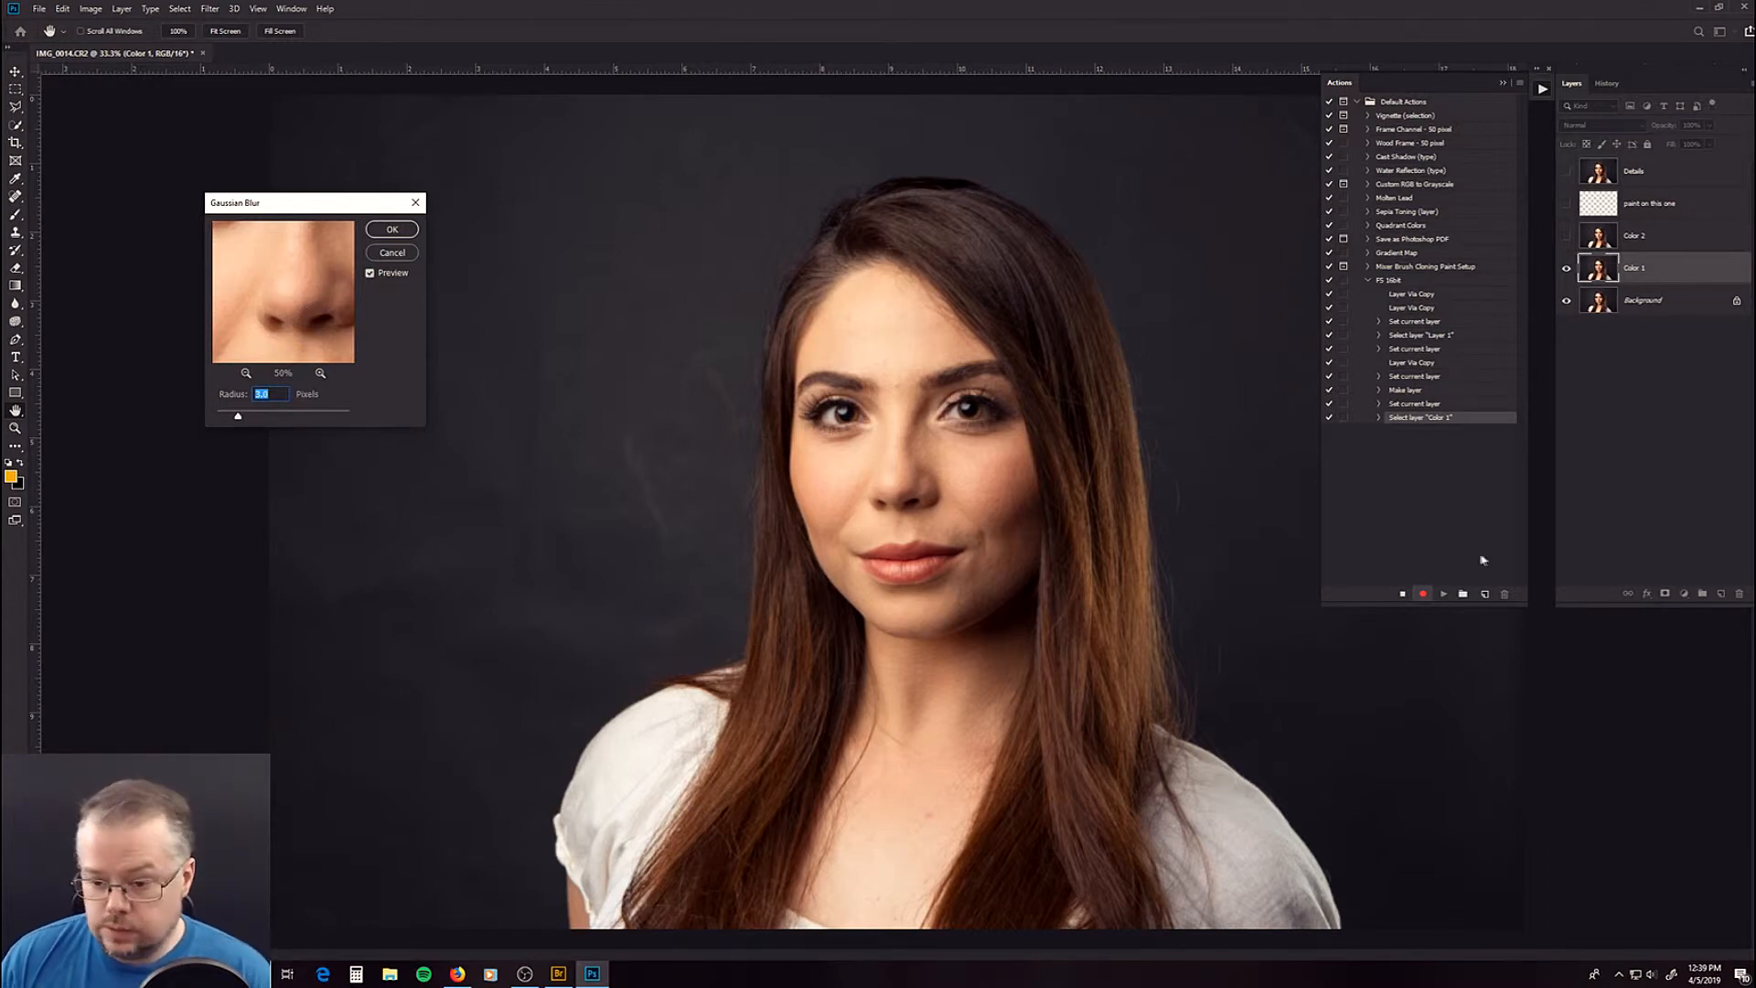
{"action": "left_click", "coordinate": [391, 229]}
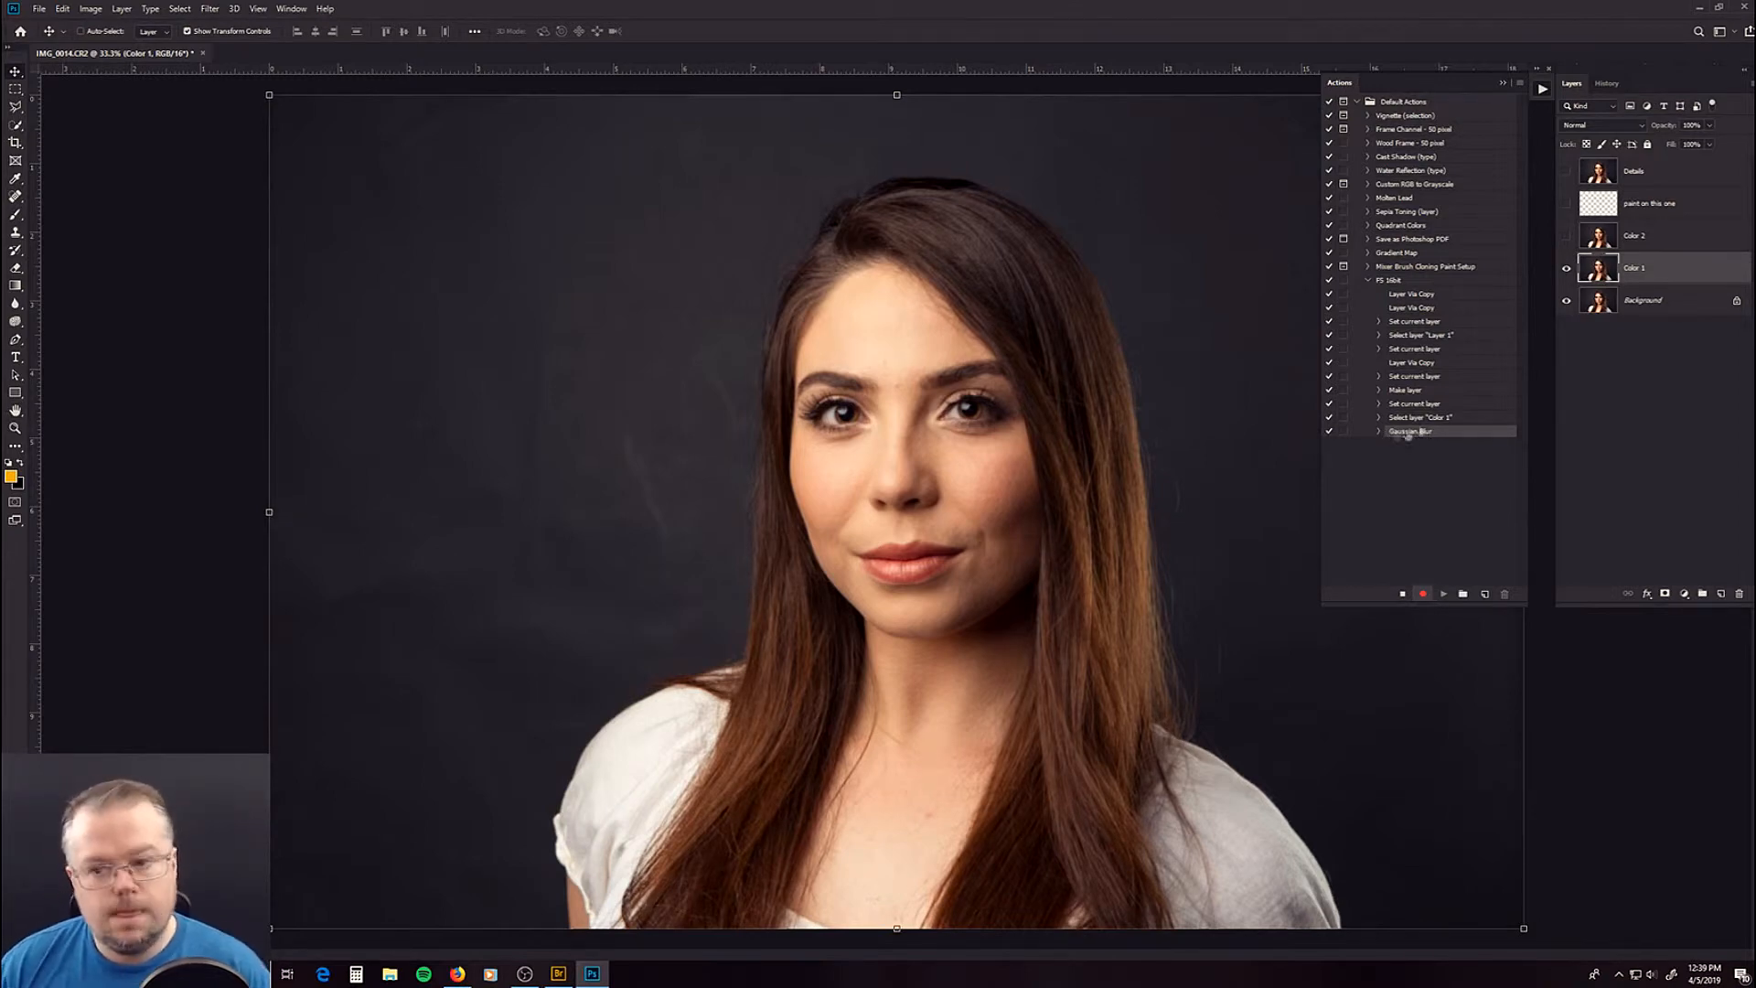
- Select the Color 2 layer, make it visible, and repeat the same Gaussian Blur on it
{"action": "left_click", "coordinate": [1670, 240]}
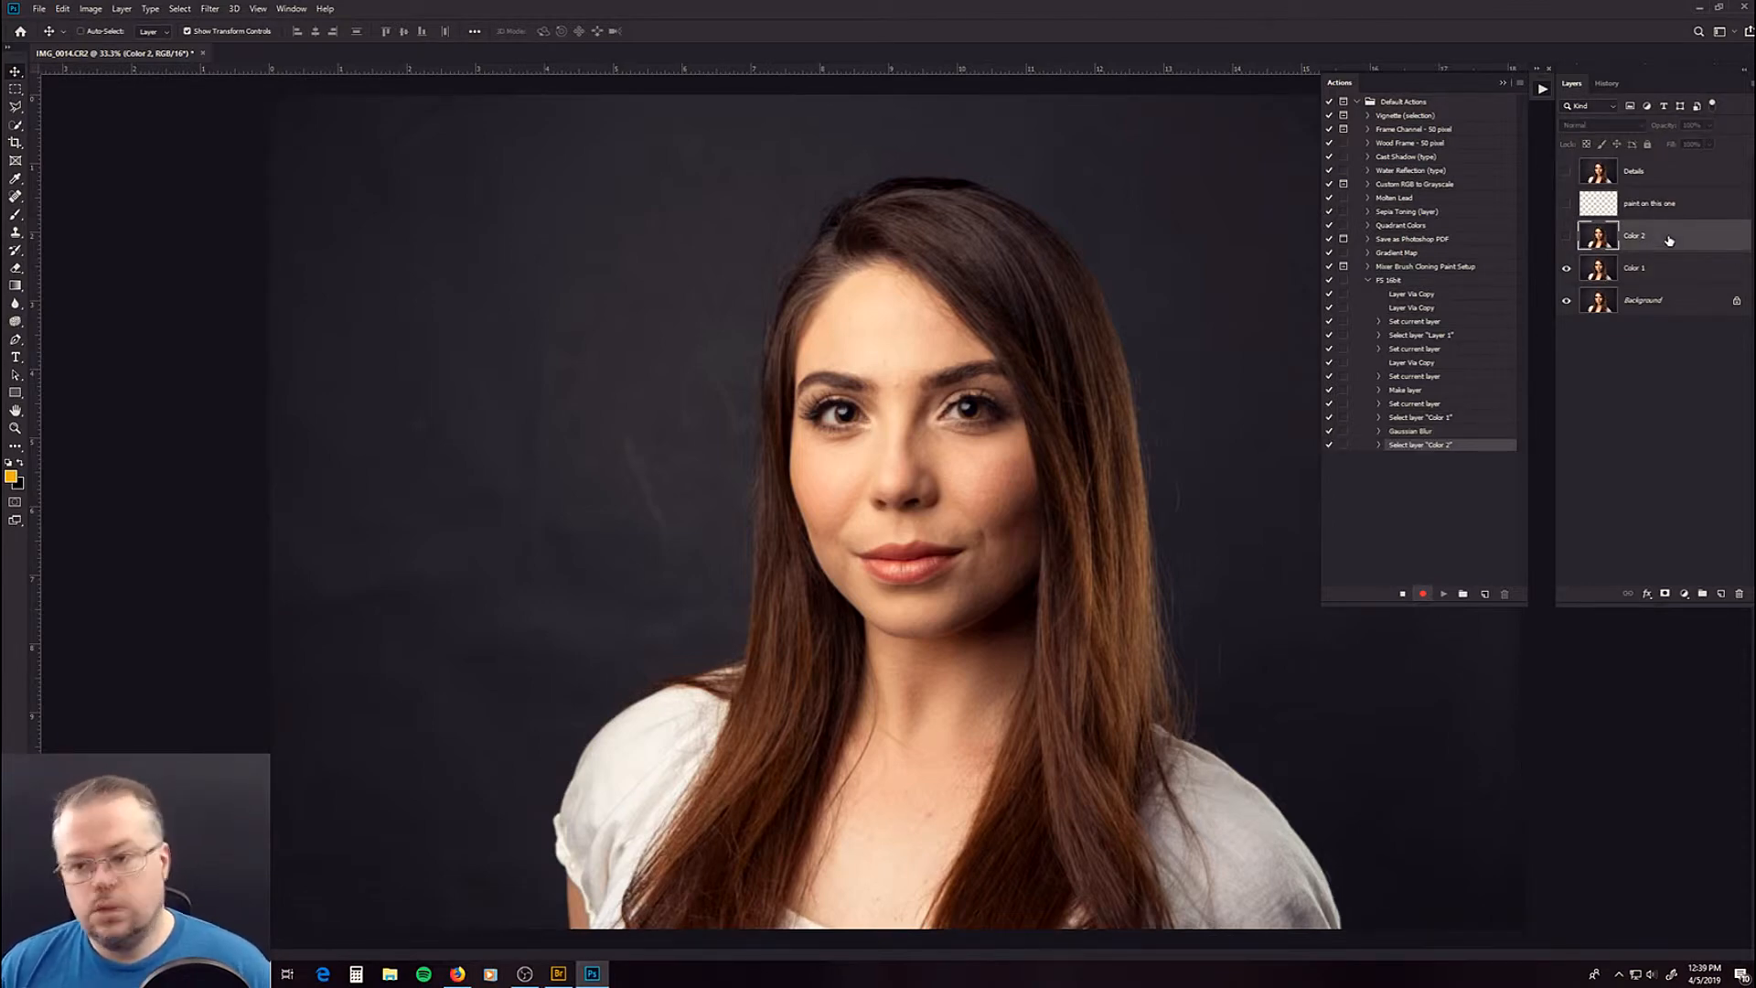
{"action": "left_click", "coordinate": [1565, 236]}
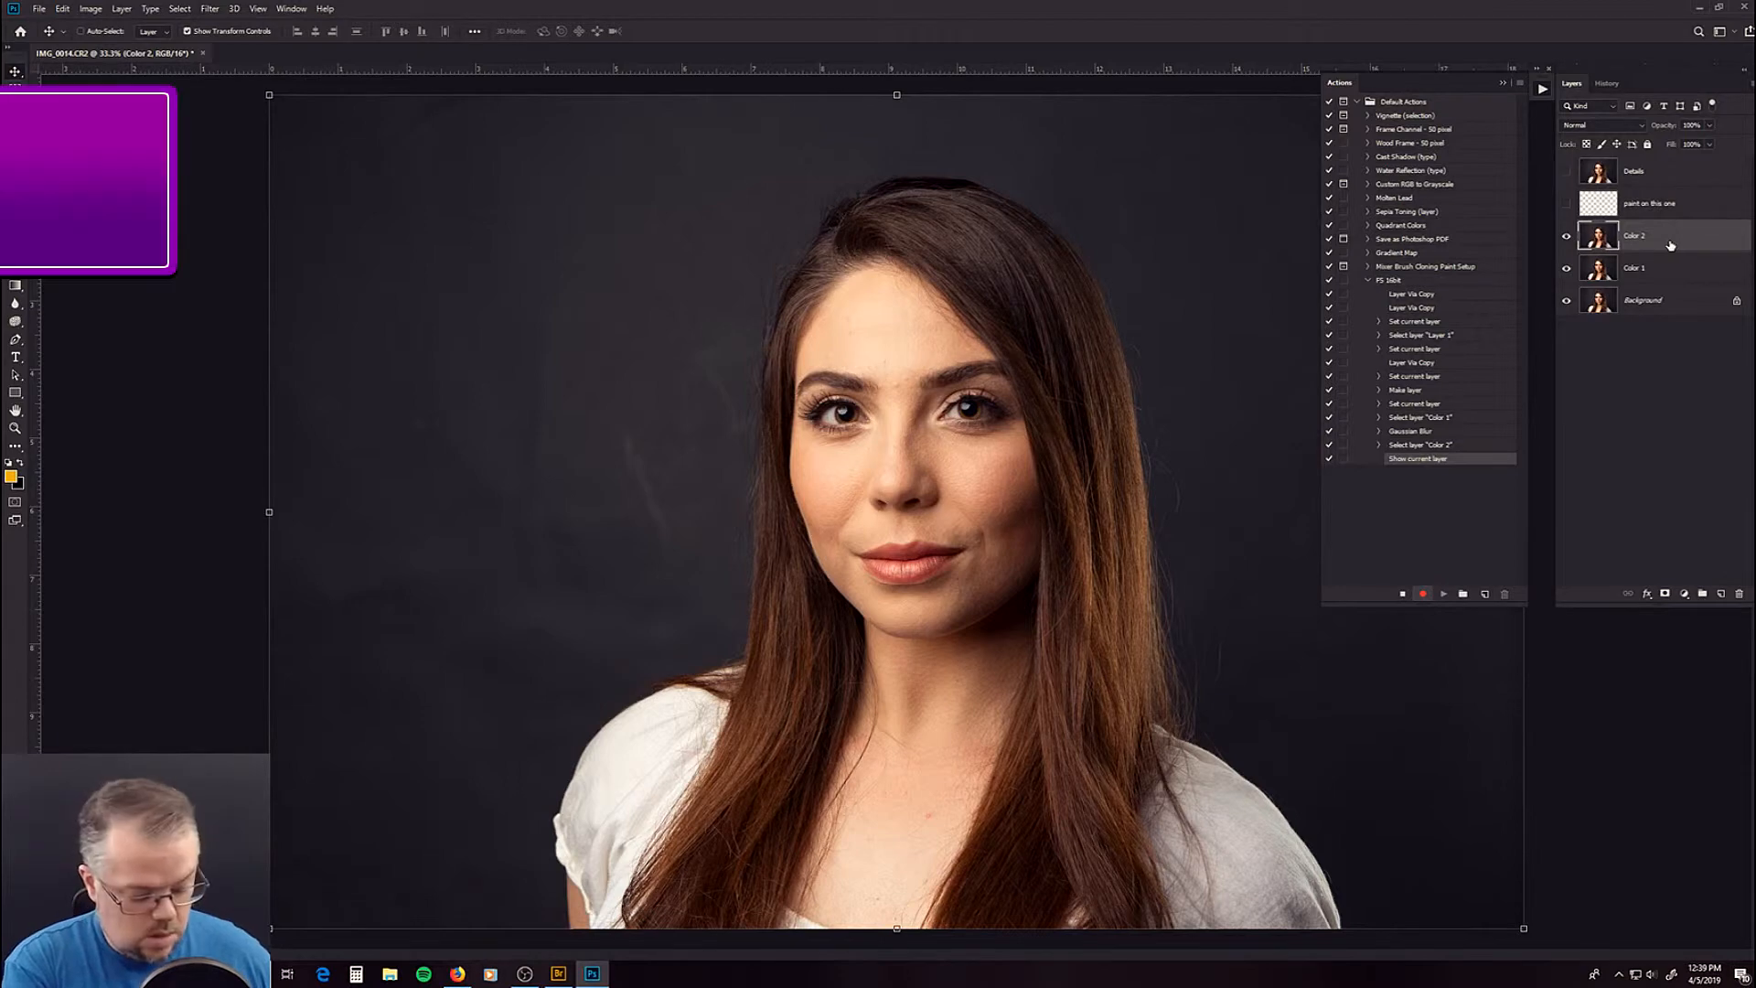
{"action": "key", "text": "ctrl+alt+f"}
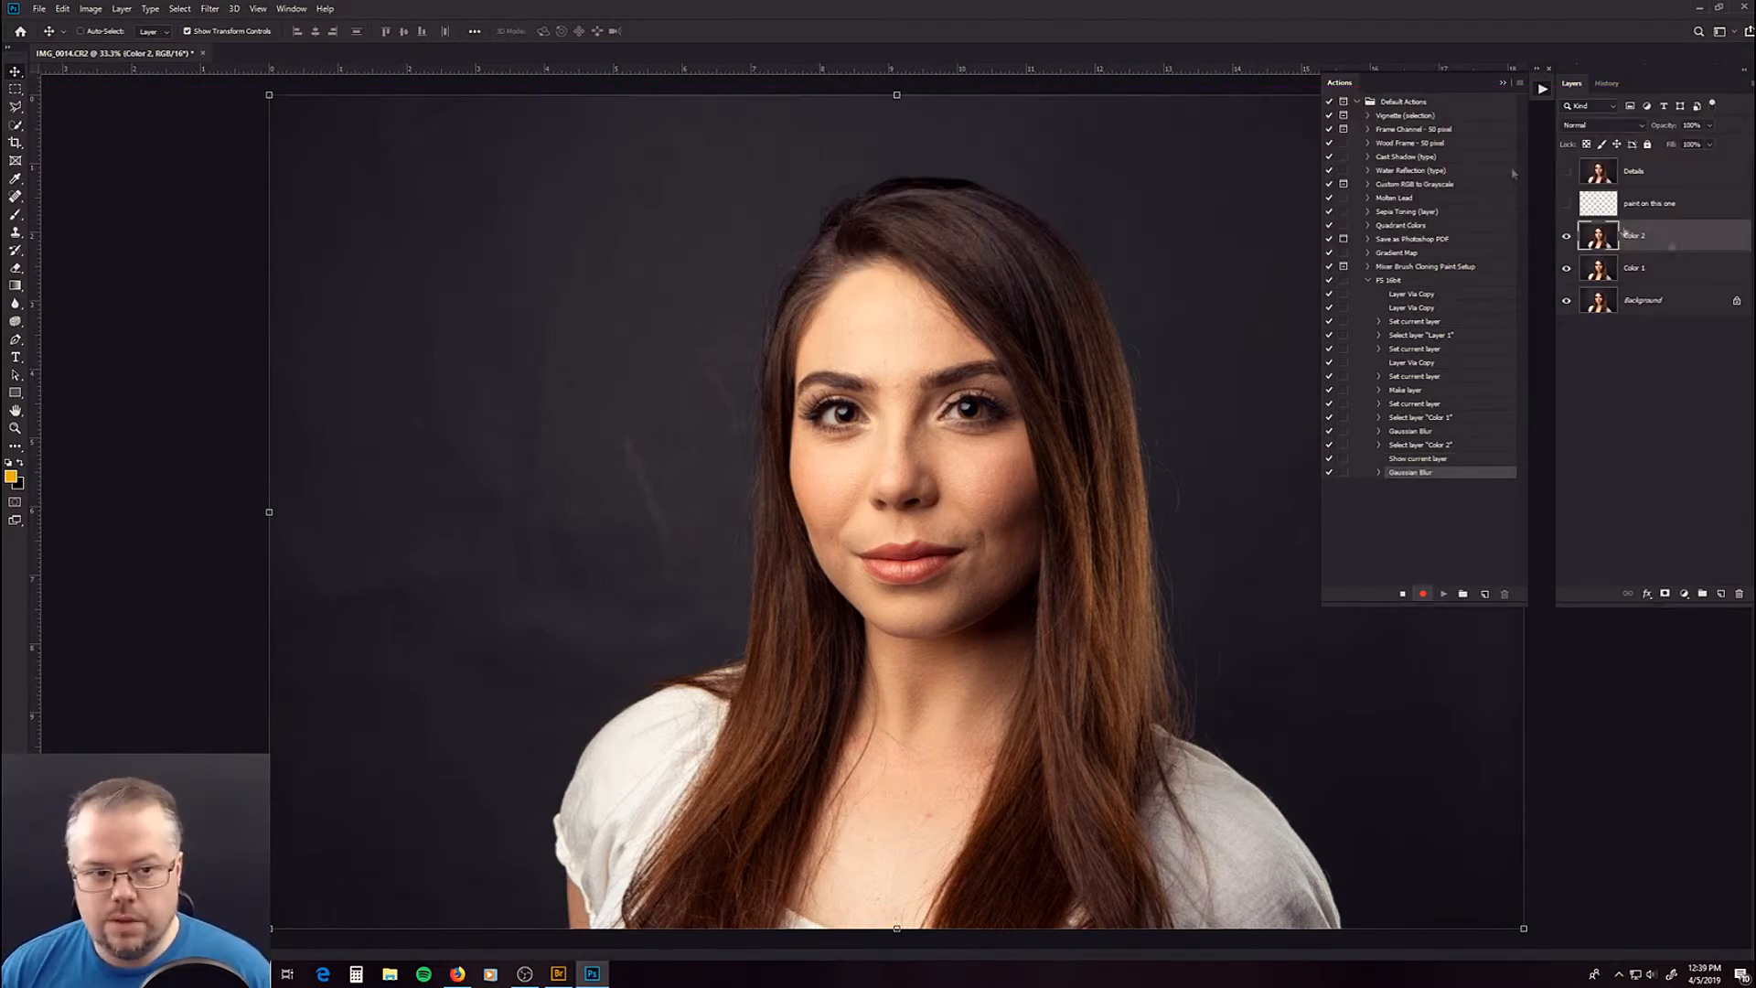
{"action": "left_click", "coordinate": [209, 8]}
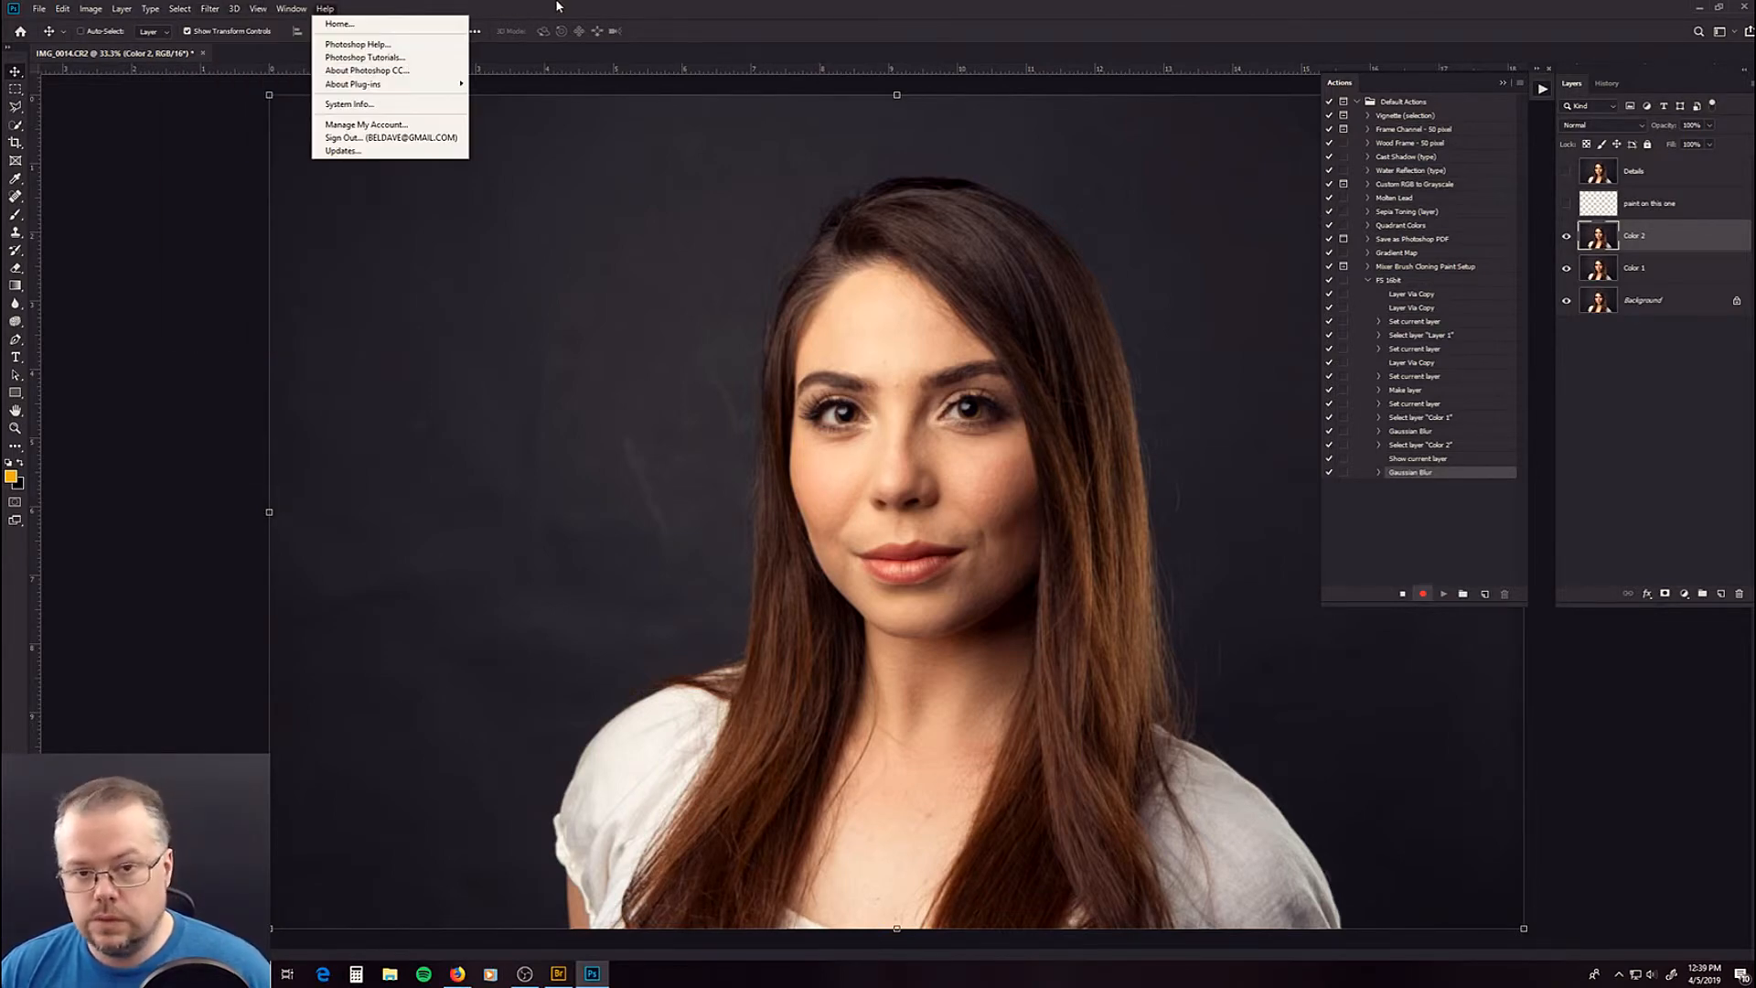
{"action": "left_click", "coordinate": [862, 7]}
{"action": "key", "text": "ctrl+w"}
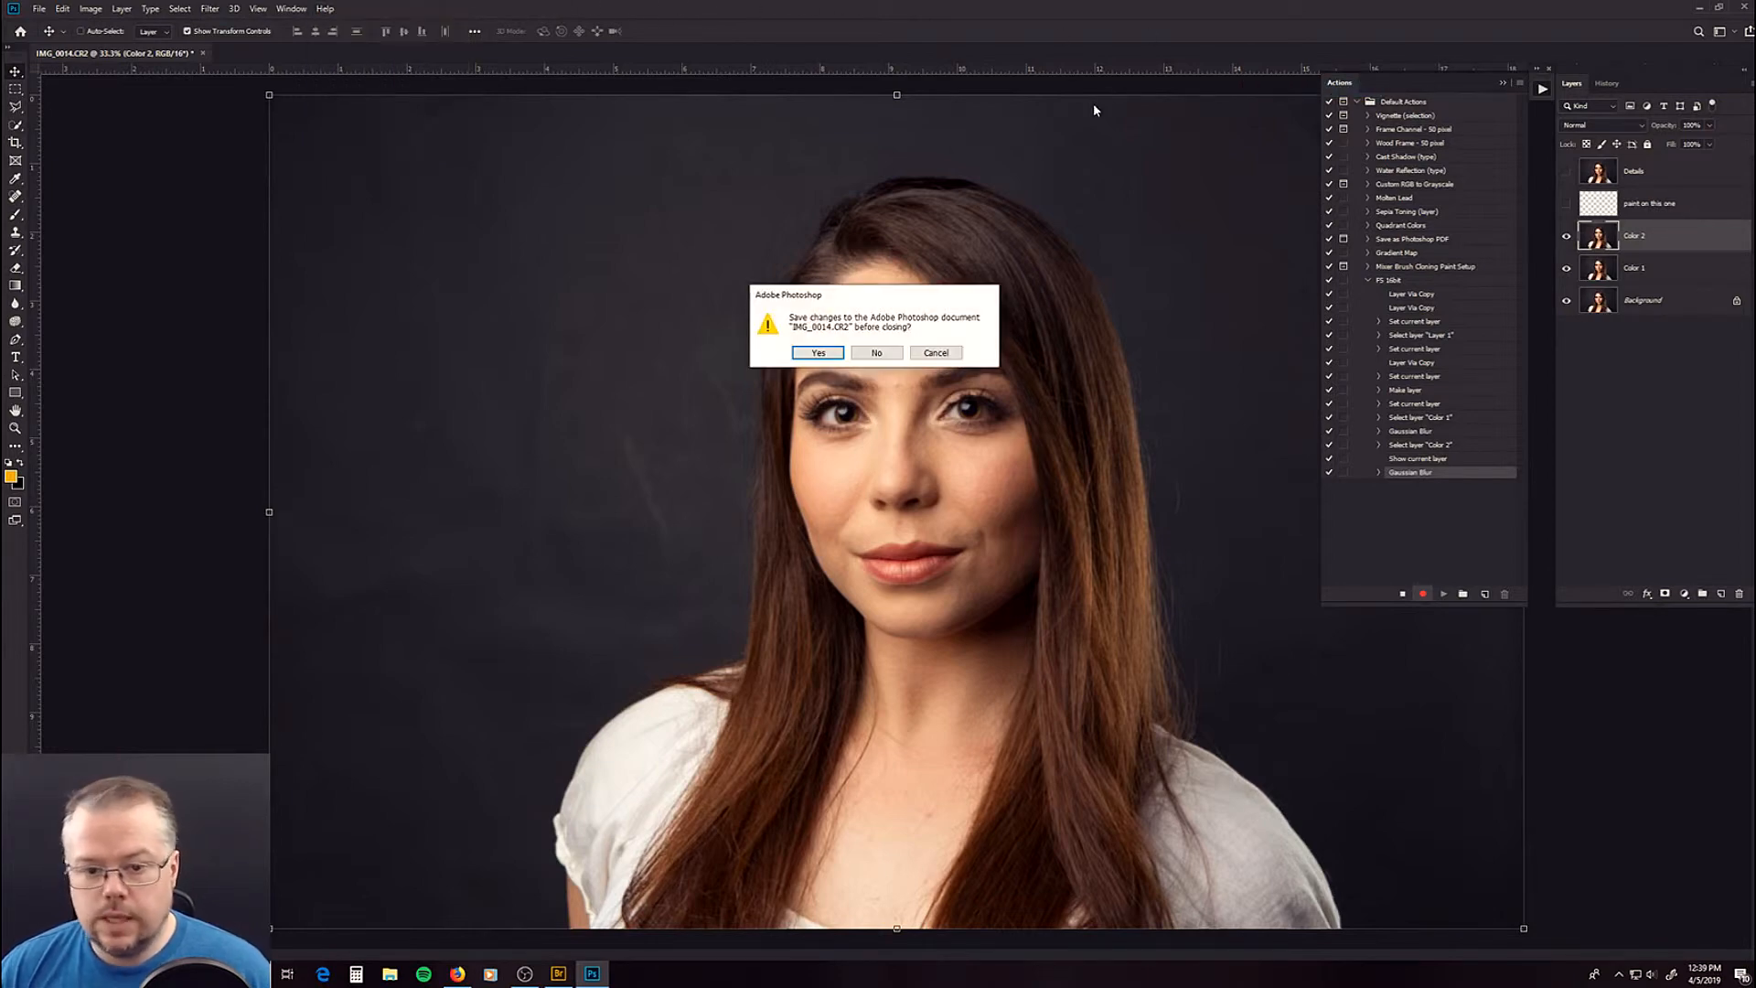
{"action": "left_click", "coordinate": [936, 354]}
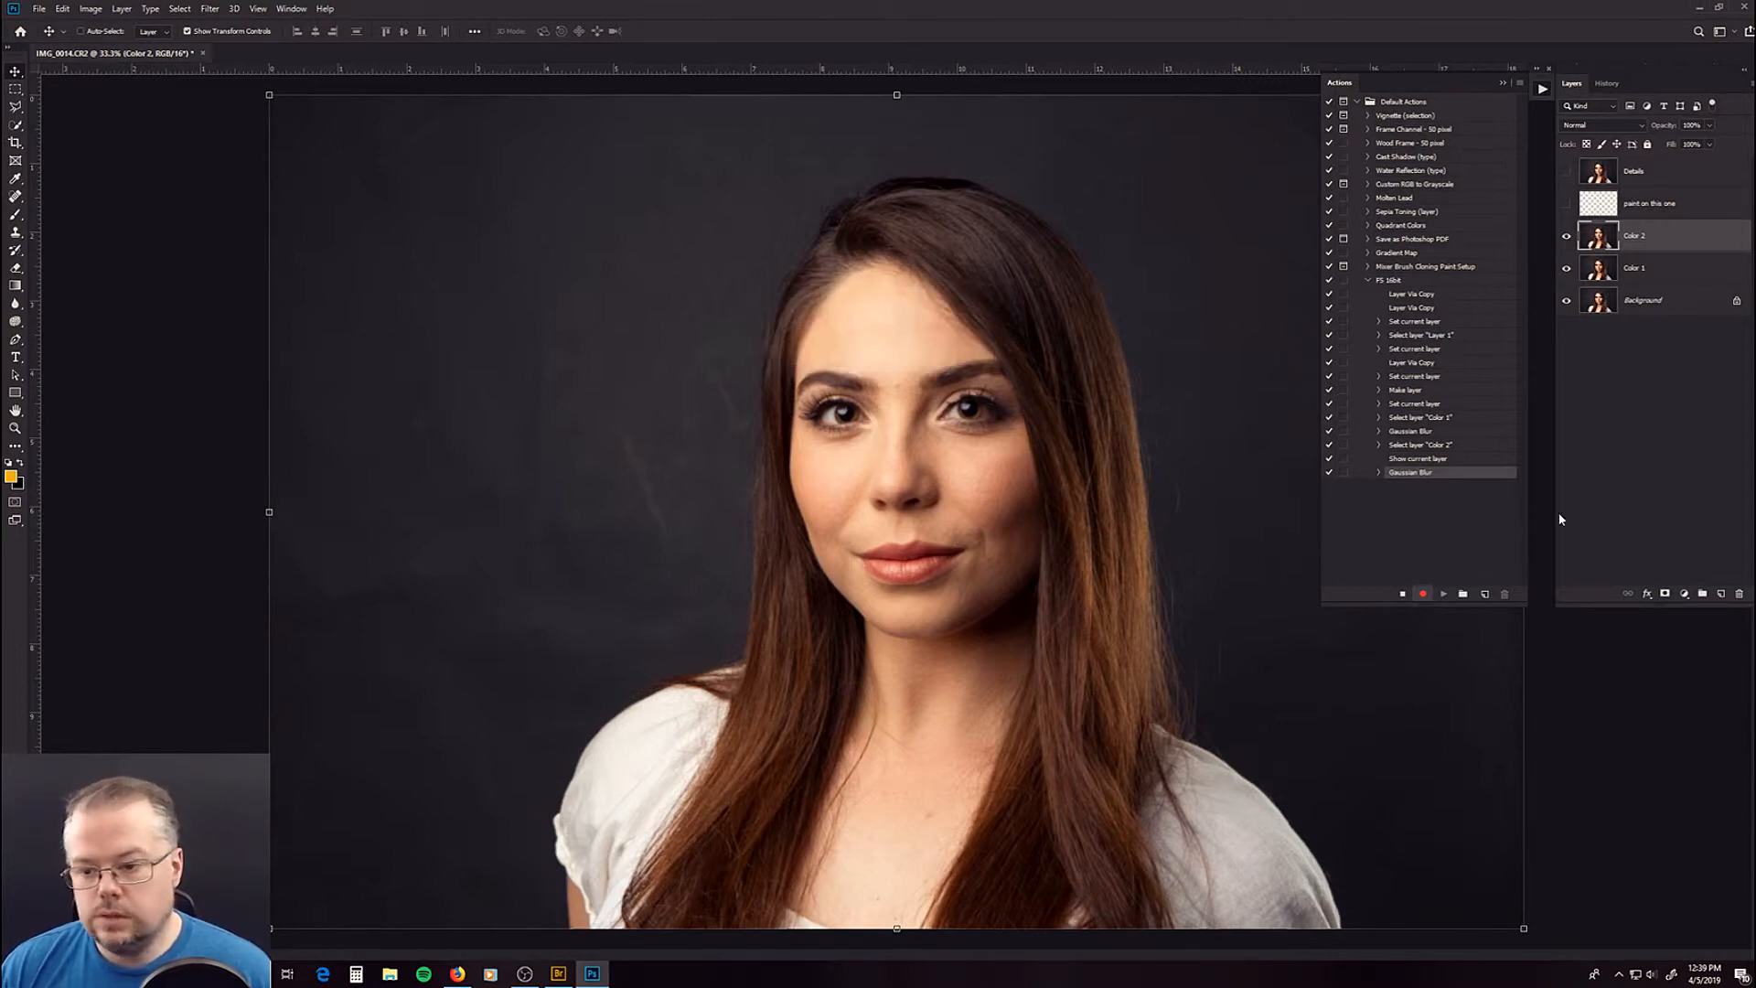
- Pause and resume the action recording, and make the "paint on this one" and Details layers visible
{"action": "left_click", "coordinate": [1402, 594]}
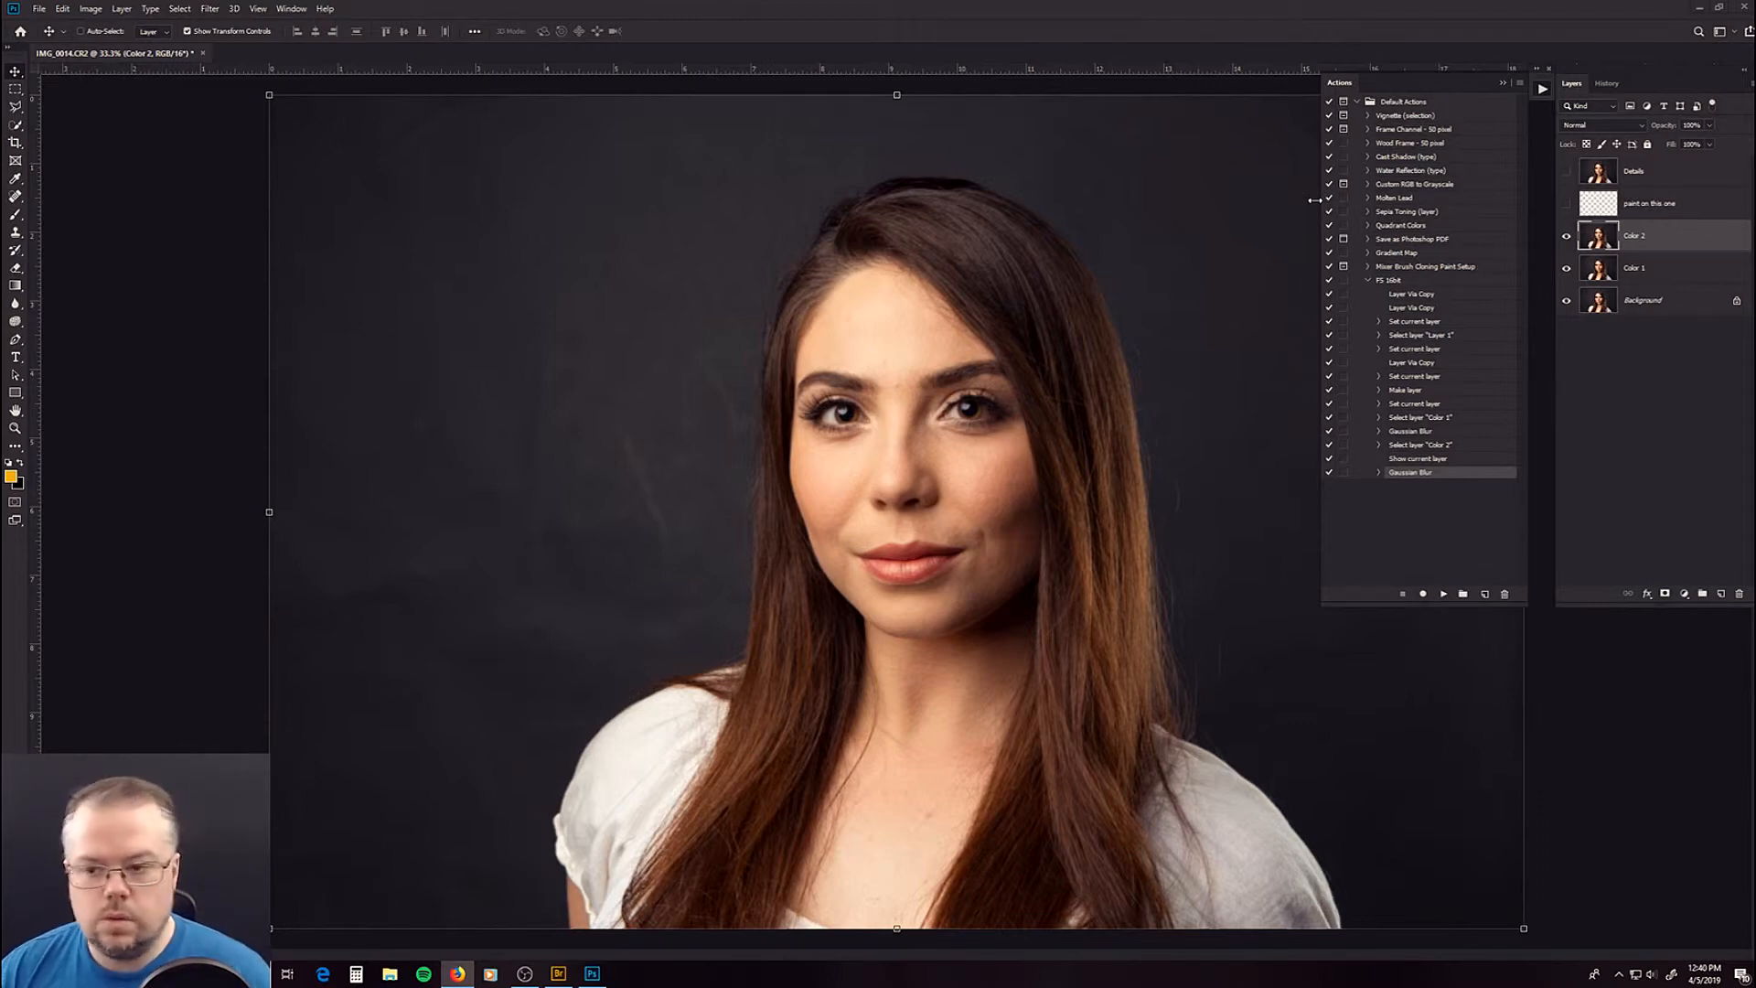
{"action": "left_click", "coordinate": [1423, 595]}
{"action": "left_click", "coordinate": [1566, 203]}
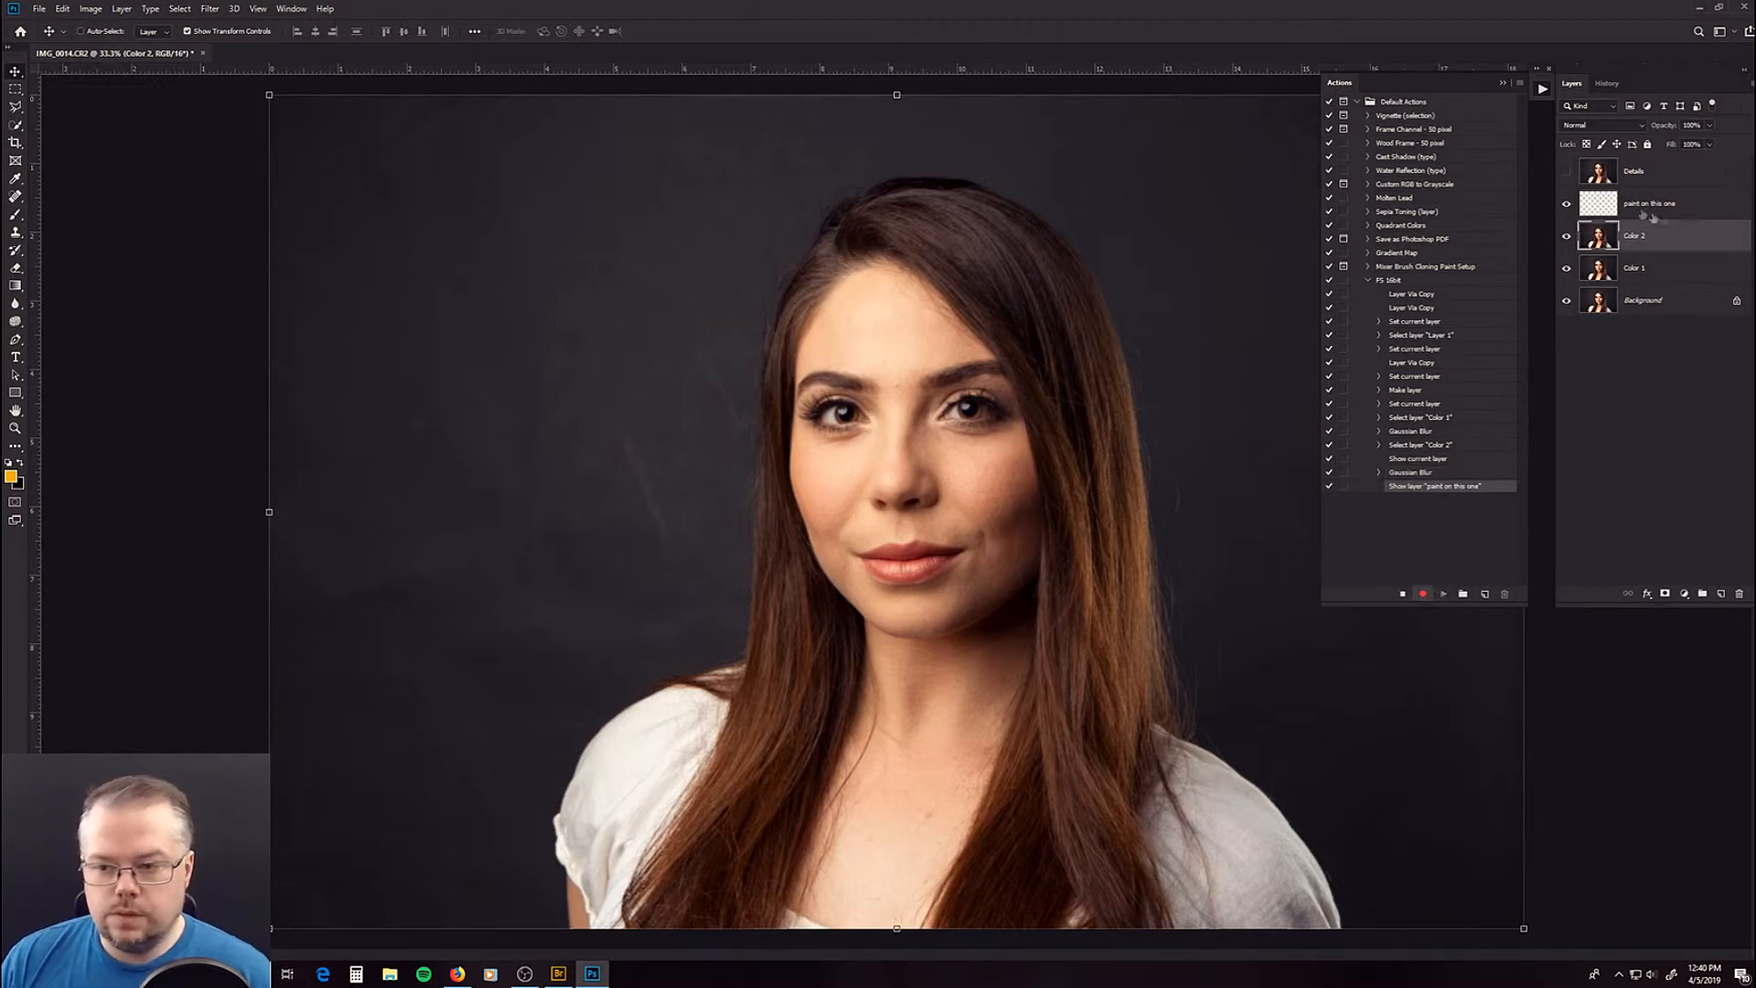
{"action": "left_click", "coordinate": [1566, 171]}
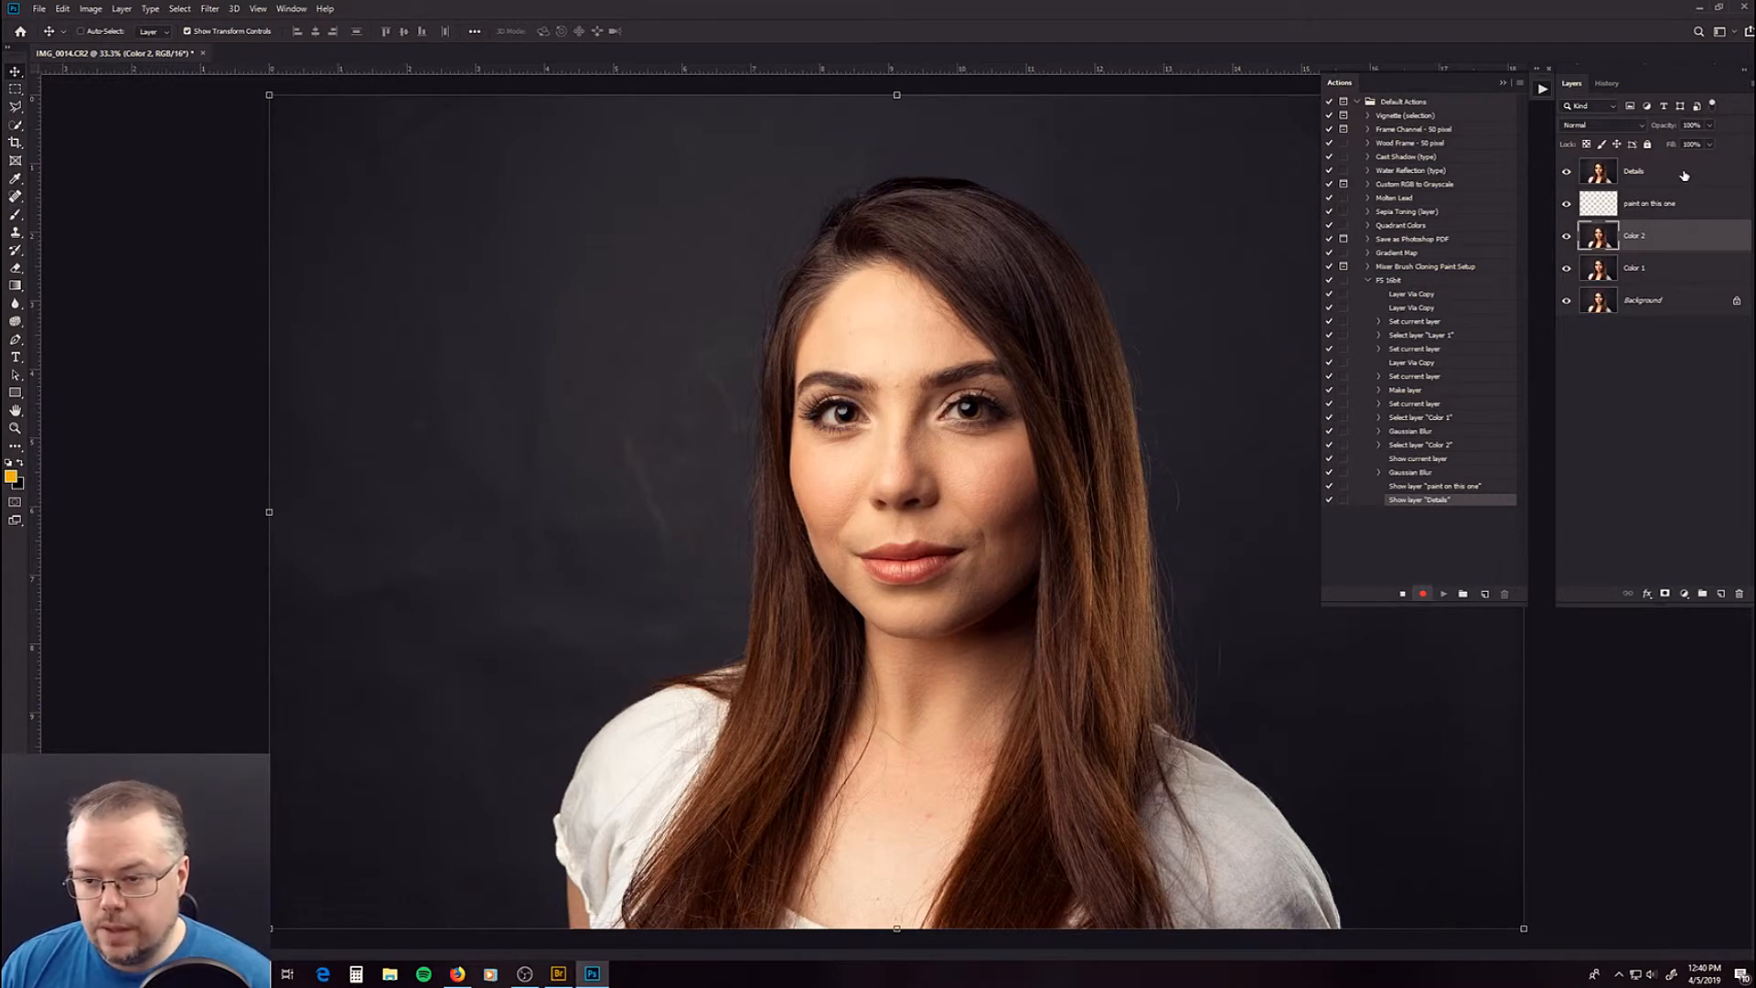
- Select the Details layer and run Apply Image on it with Color 1 as source layer, Invert on, Add blending, scale 2 and offset 0
{"action": "left_click", "coordinate": [1683, 175]}
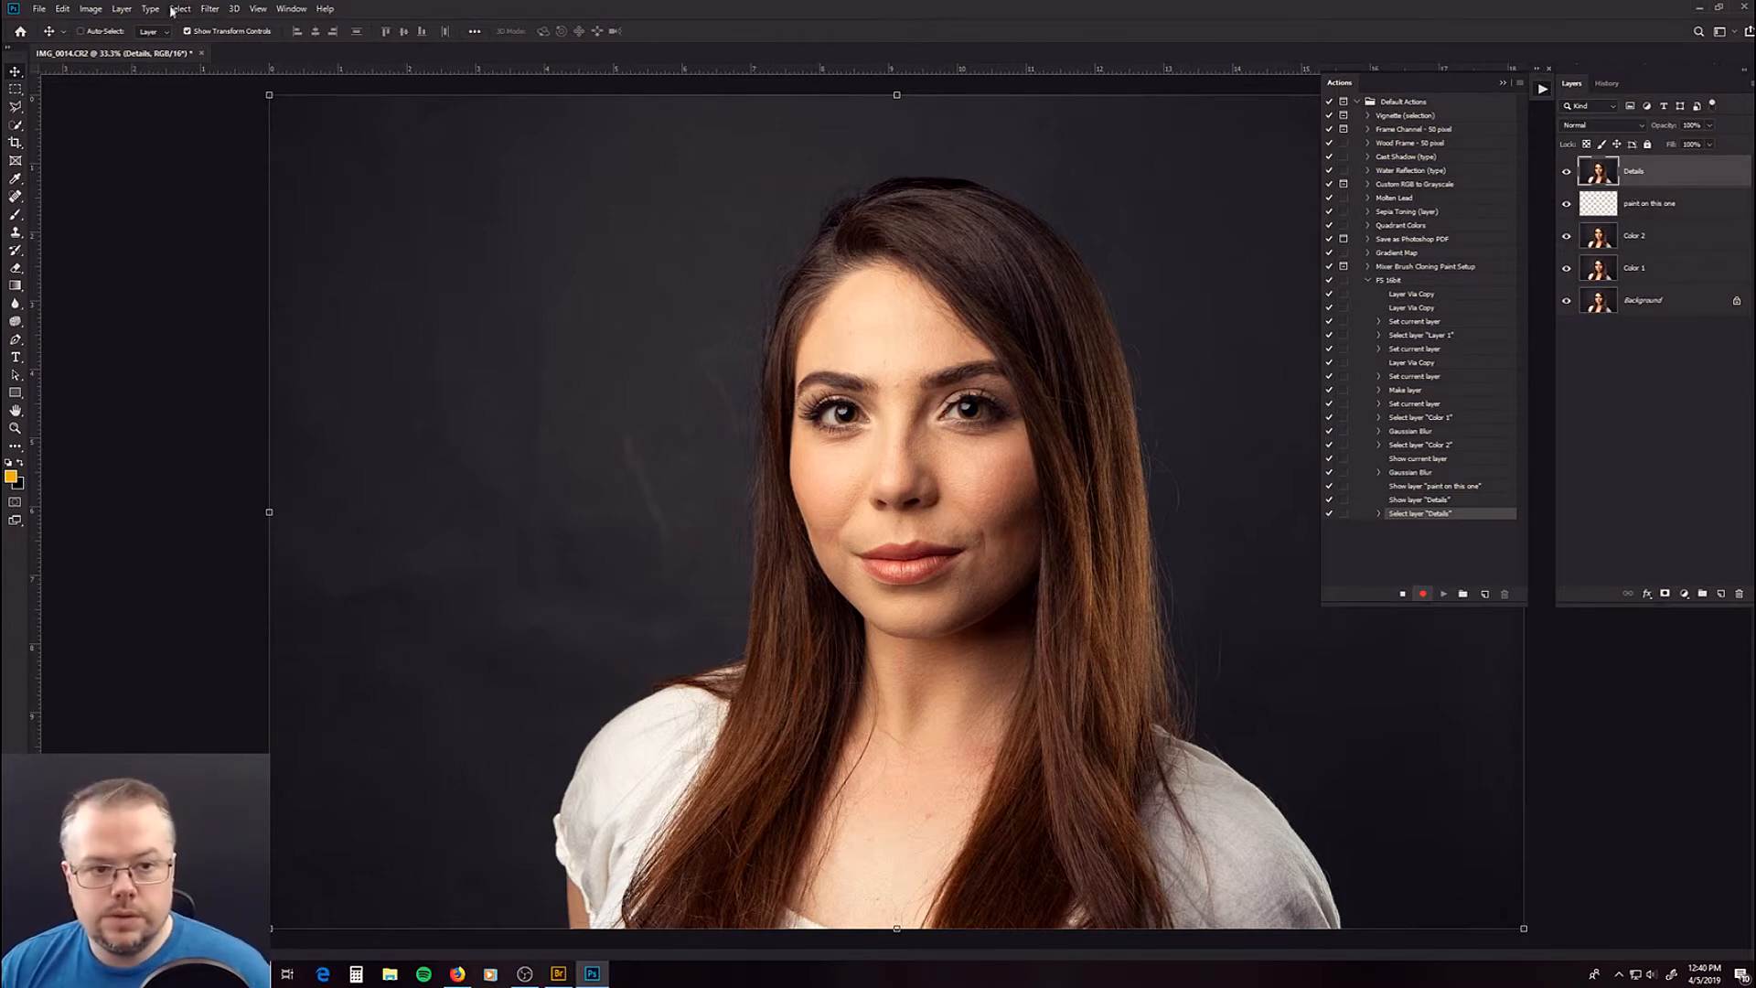
{"action": "left_click", "coordinate": [92, 9]}
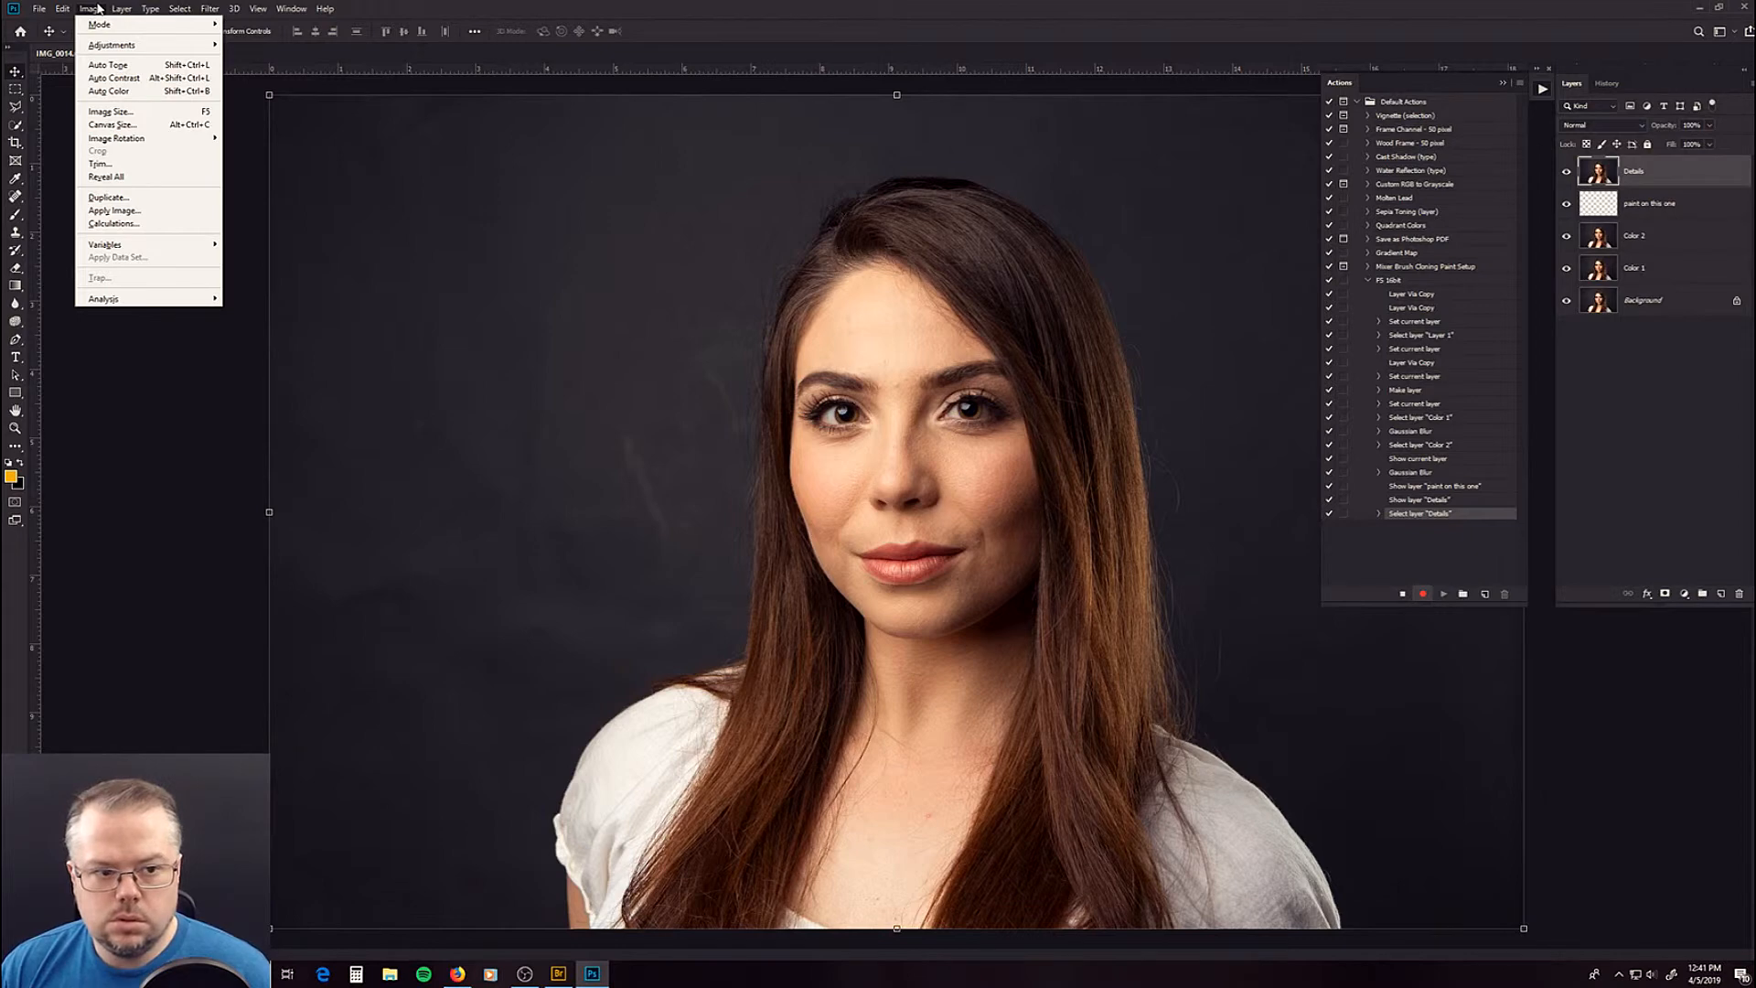
{"action": "left_click", "coordinate": [115, 211]}
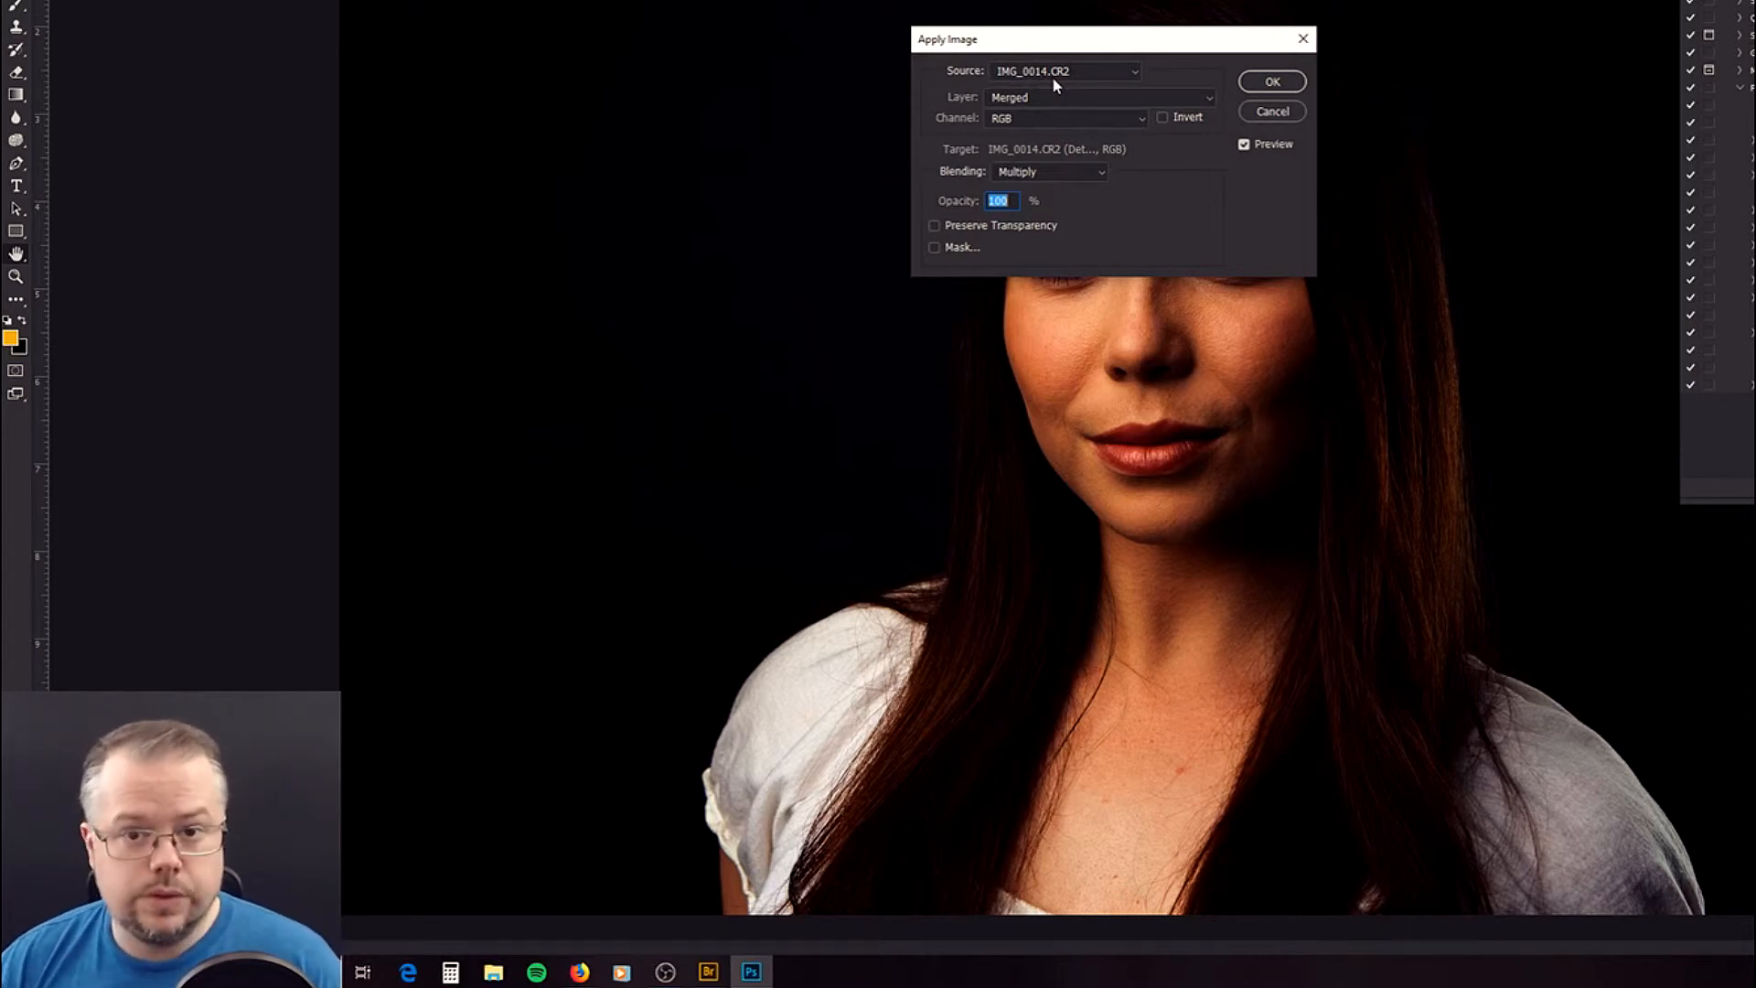
{"action": "left_click", "coordinate": [1211, 100]}
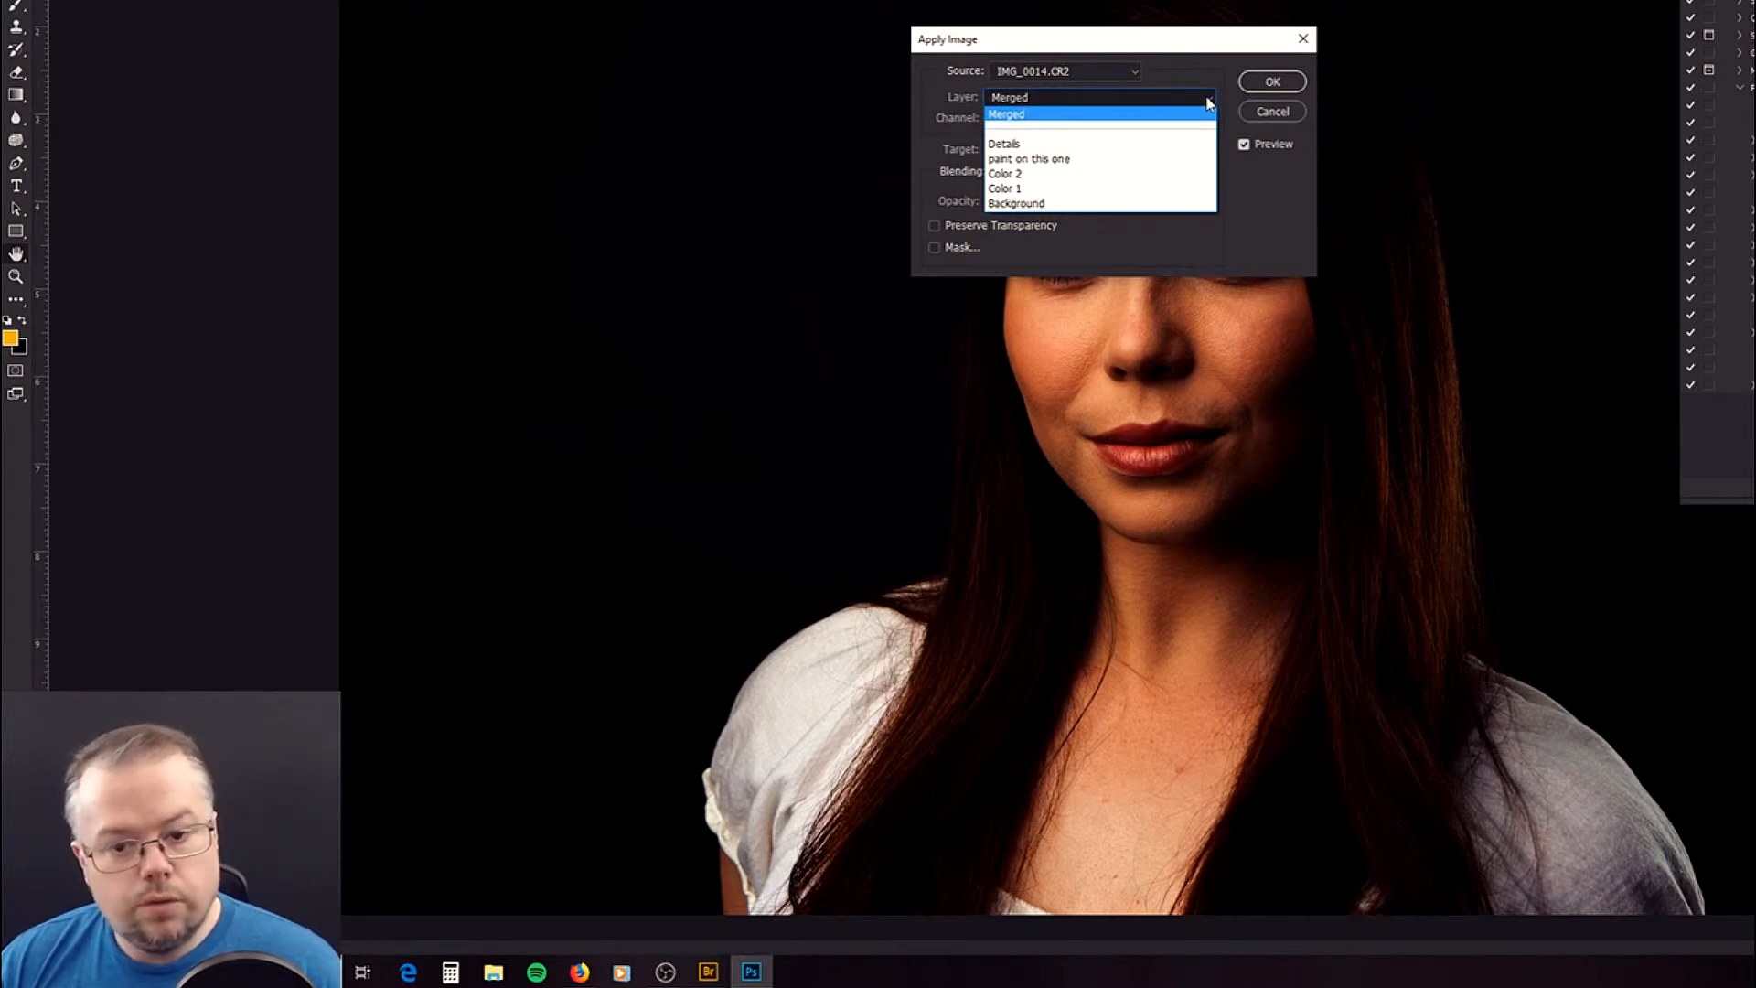
{"action": "left_click", "coordinate": [1004, 191]}
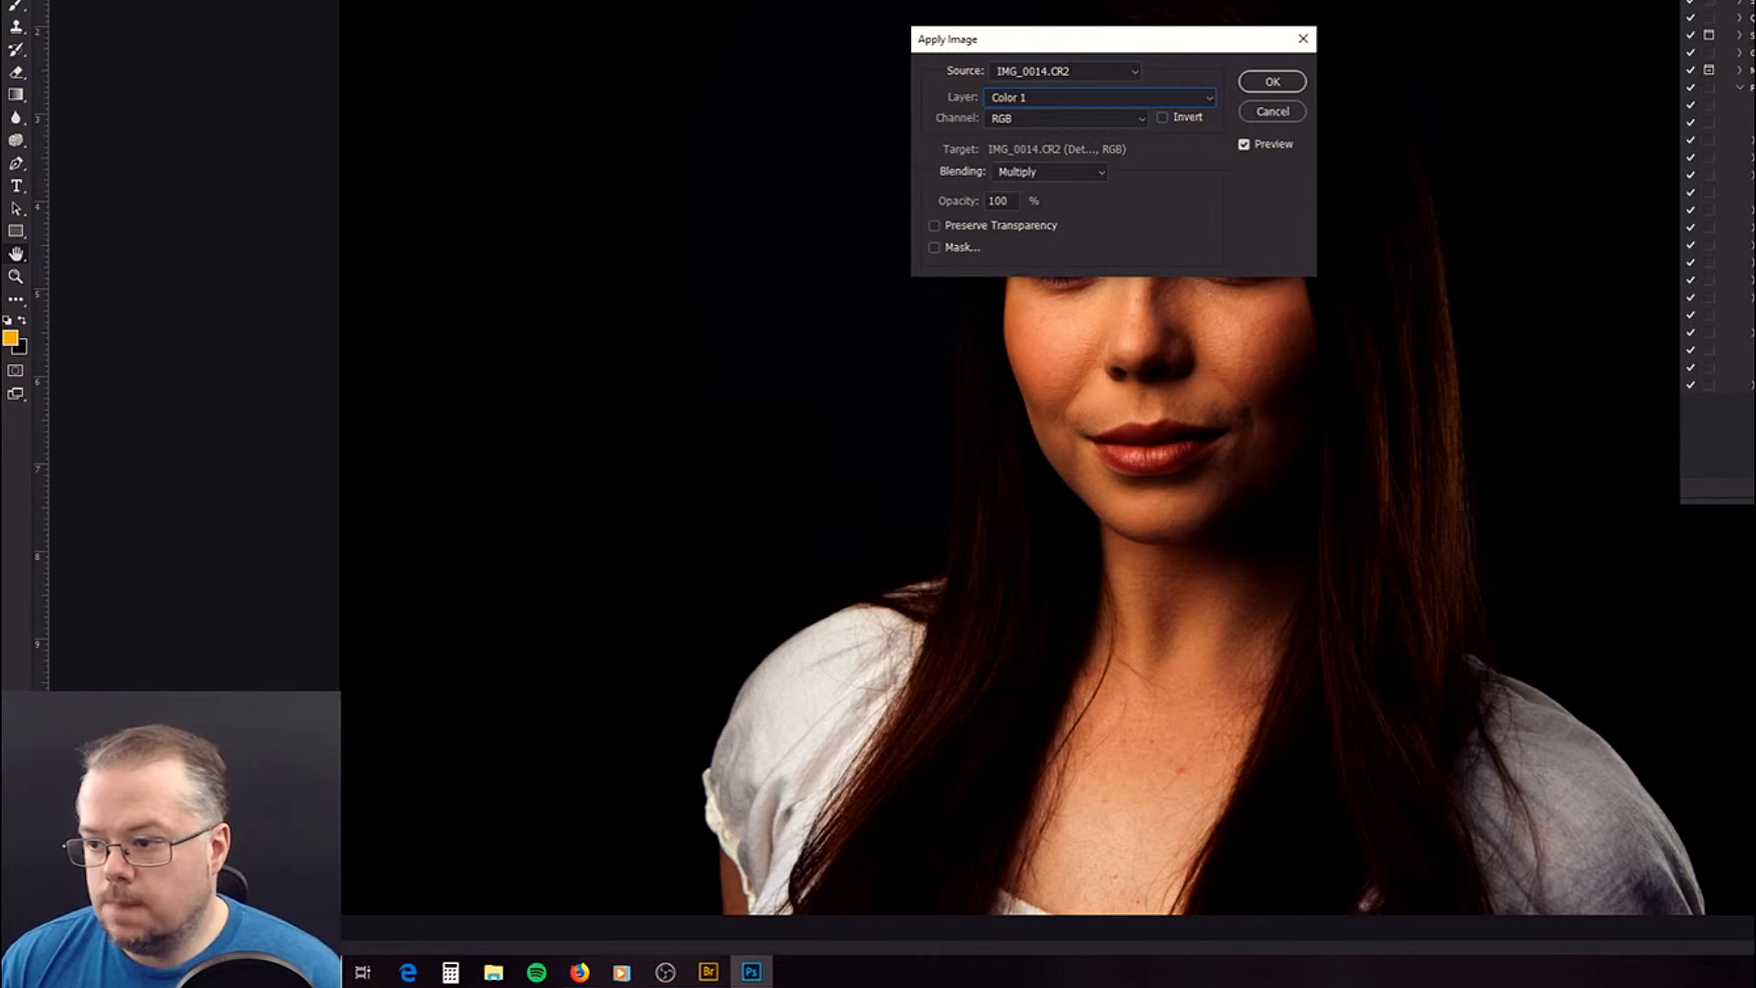
{"action": "left_click", "coordinate": [1163, 118]}
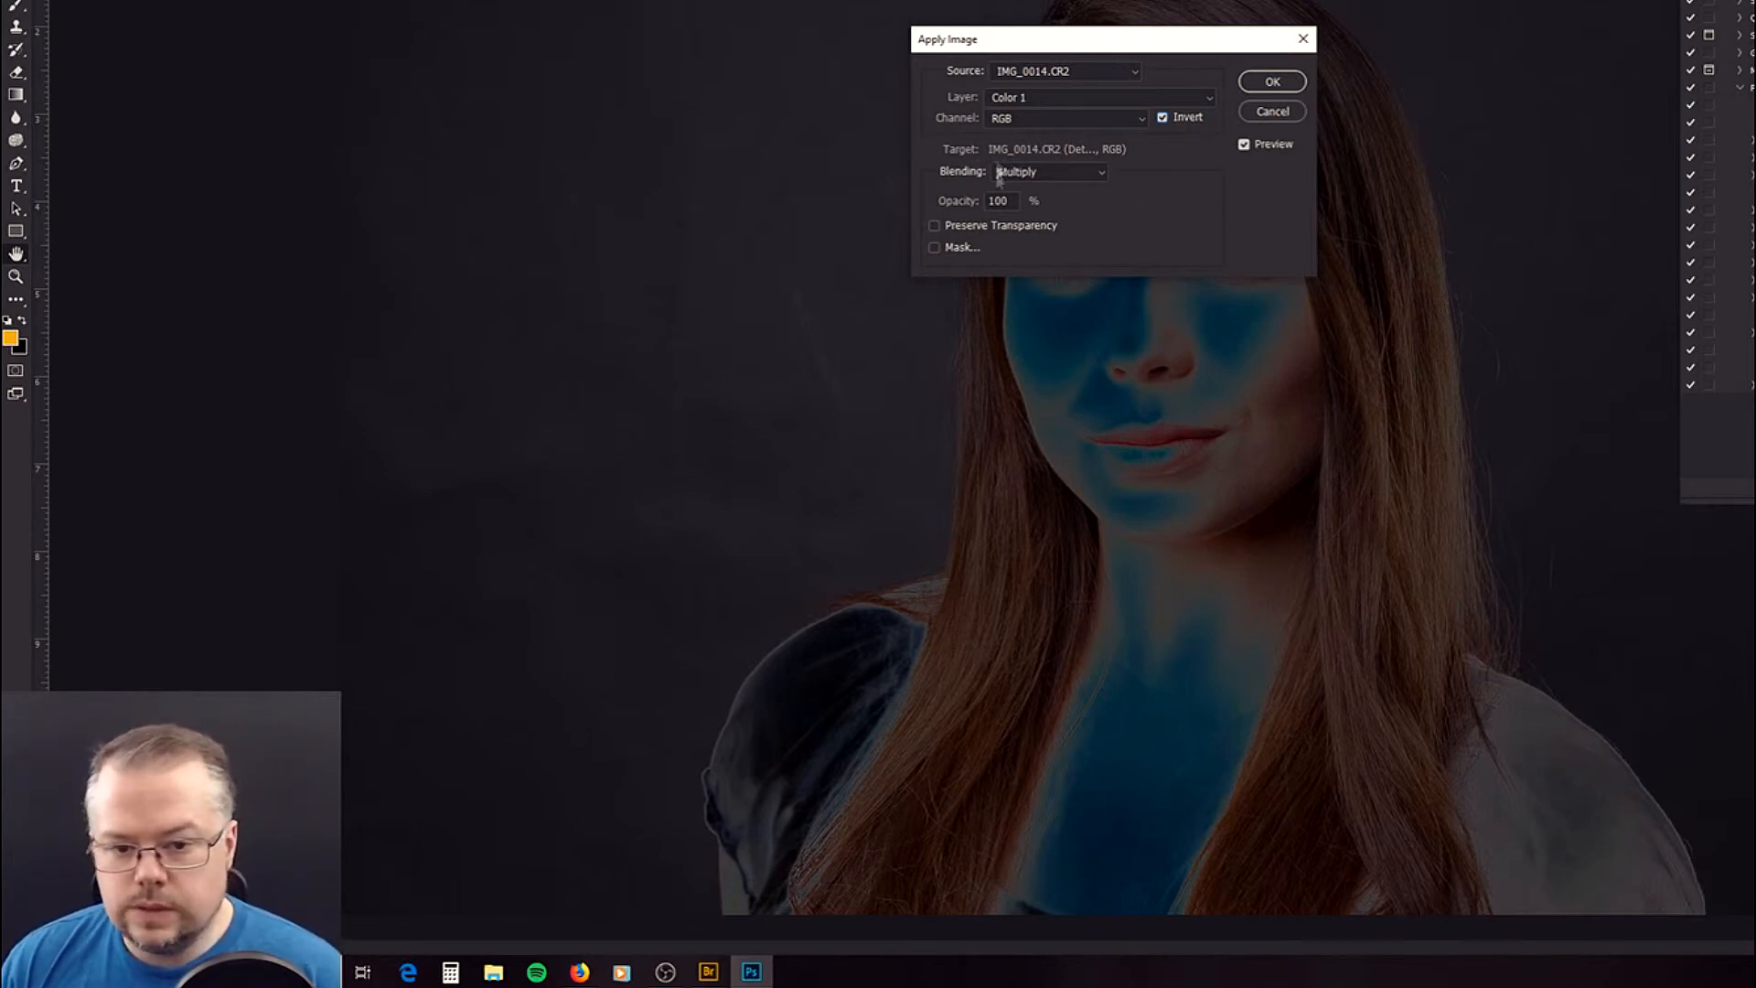
{"action": "left_click", "coordinate": [1064, 179]}
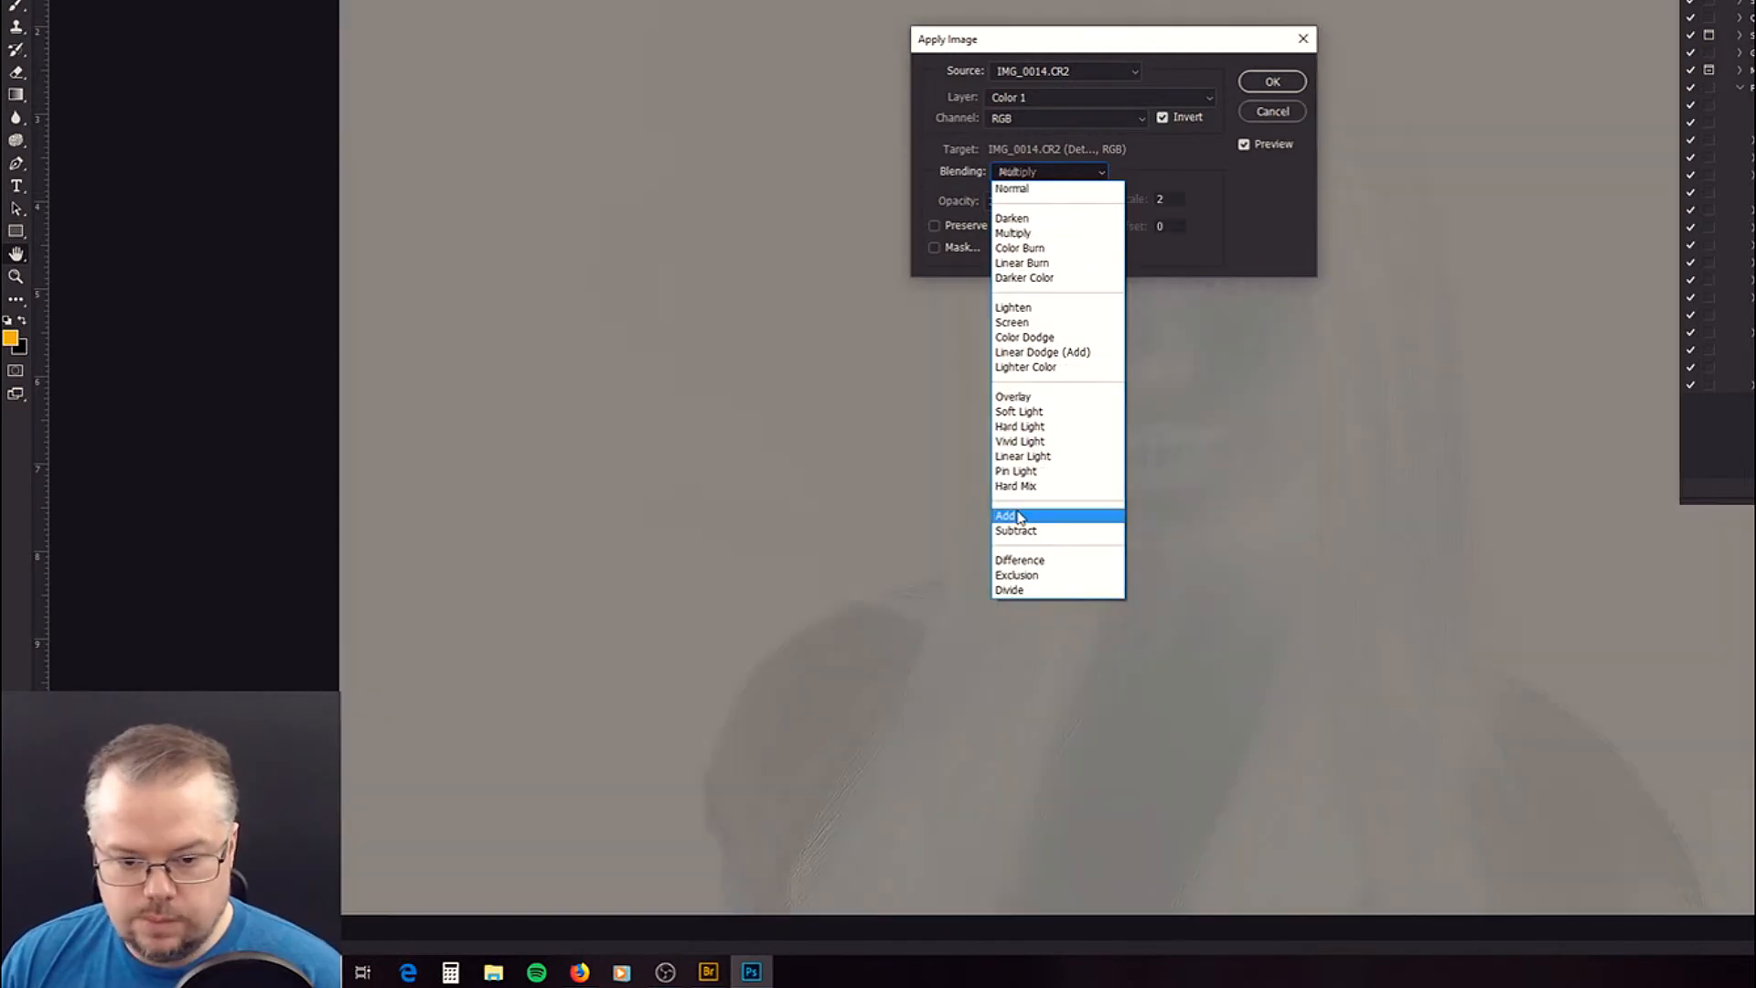
{"action": "left_click", "coordinate": [1006, 515]}
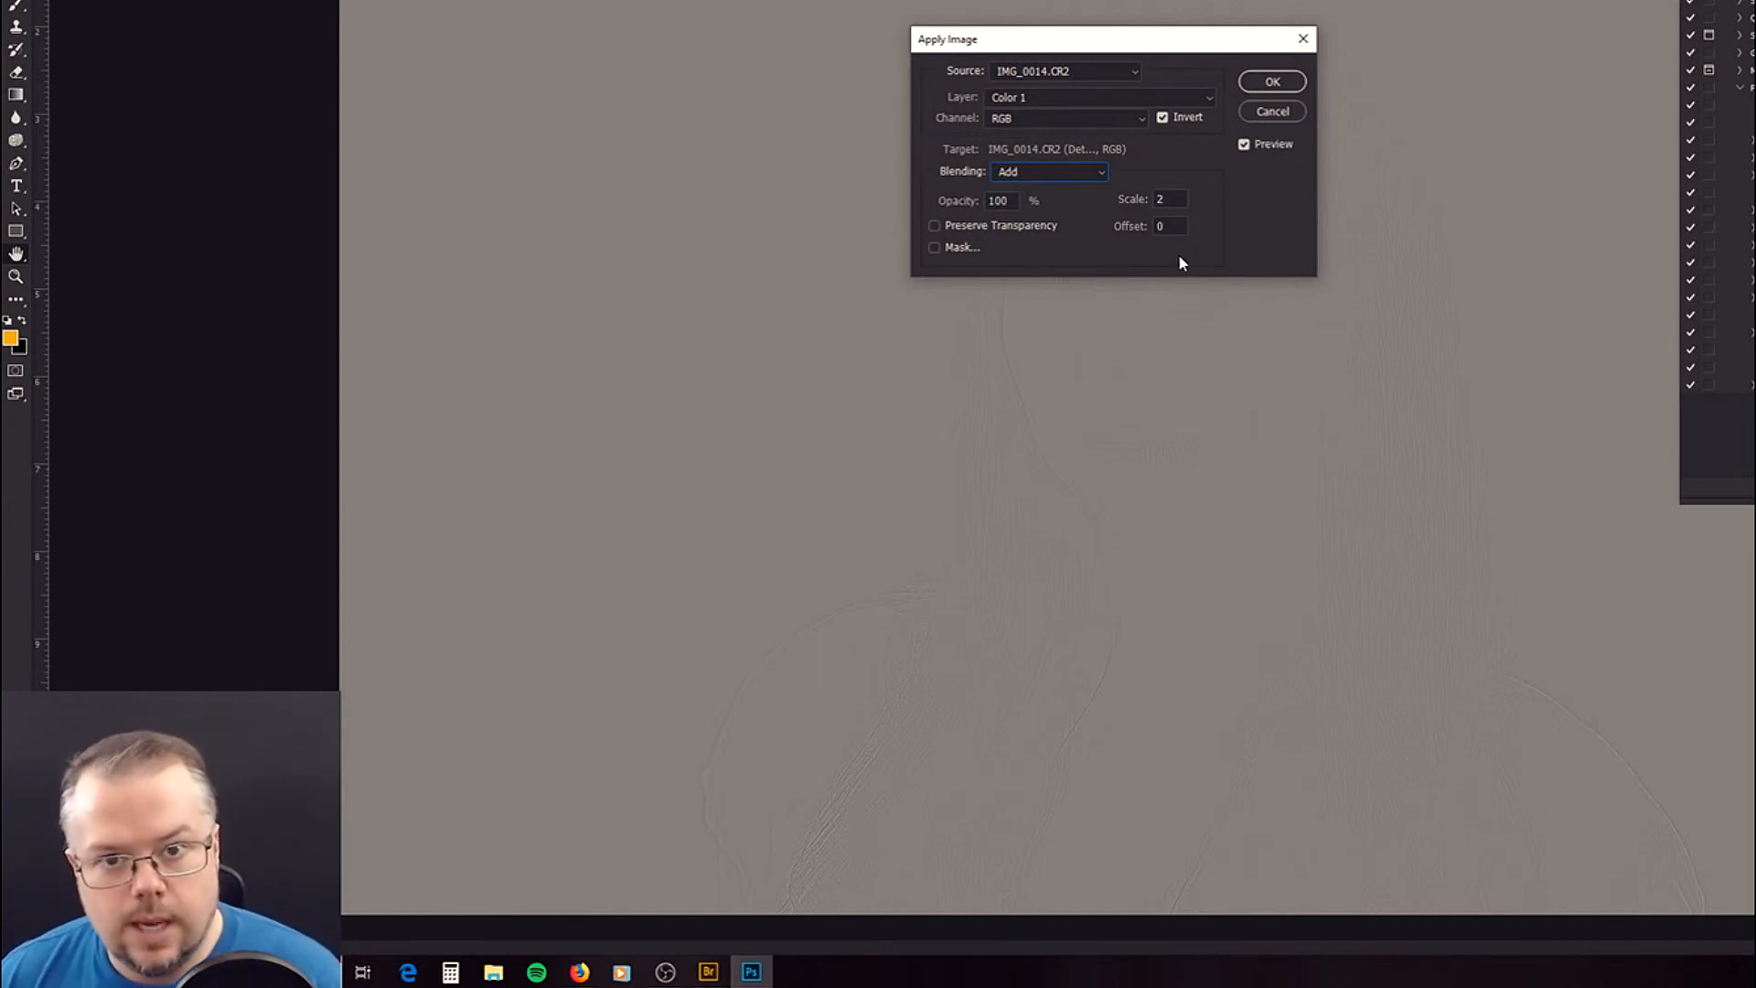
{"action": "left_click", "coordinate": [1275, 85]}
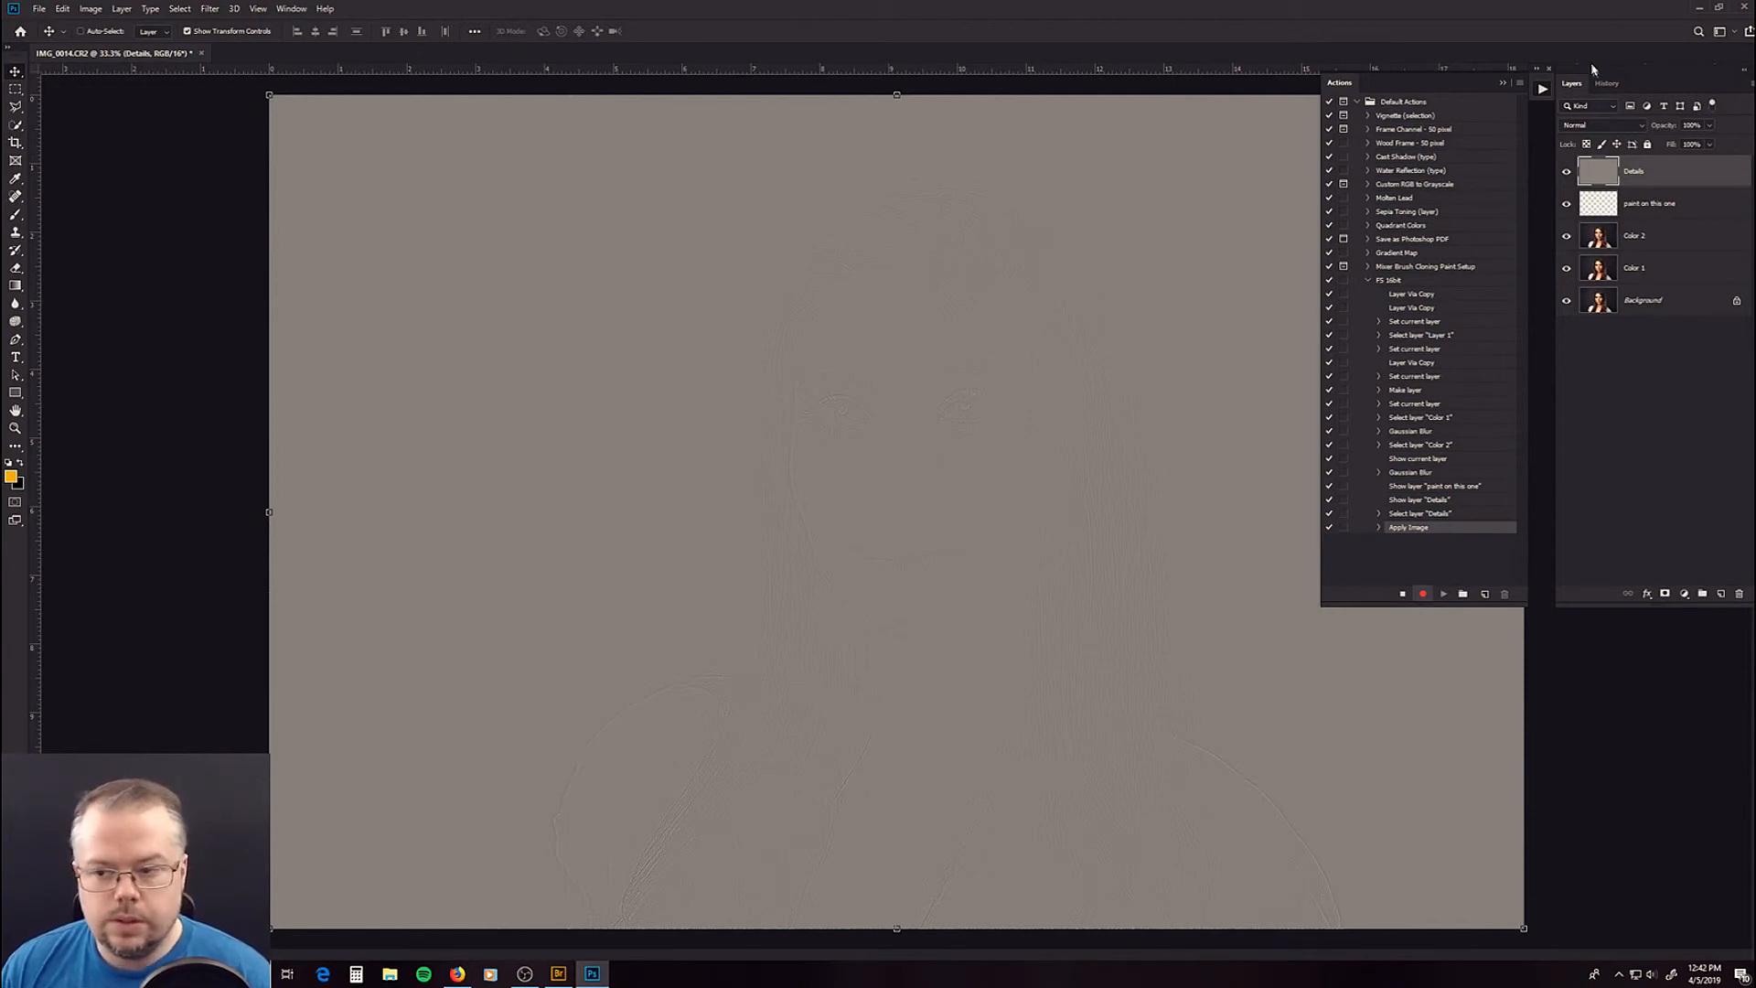
- Set the Details layer's blend mode to Linear Light and stop recording the action
{"action": "left_click", "coordinate": [1601, 124]}
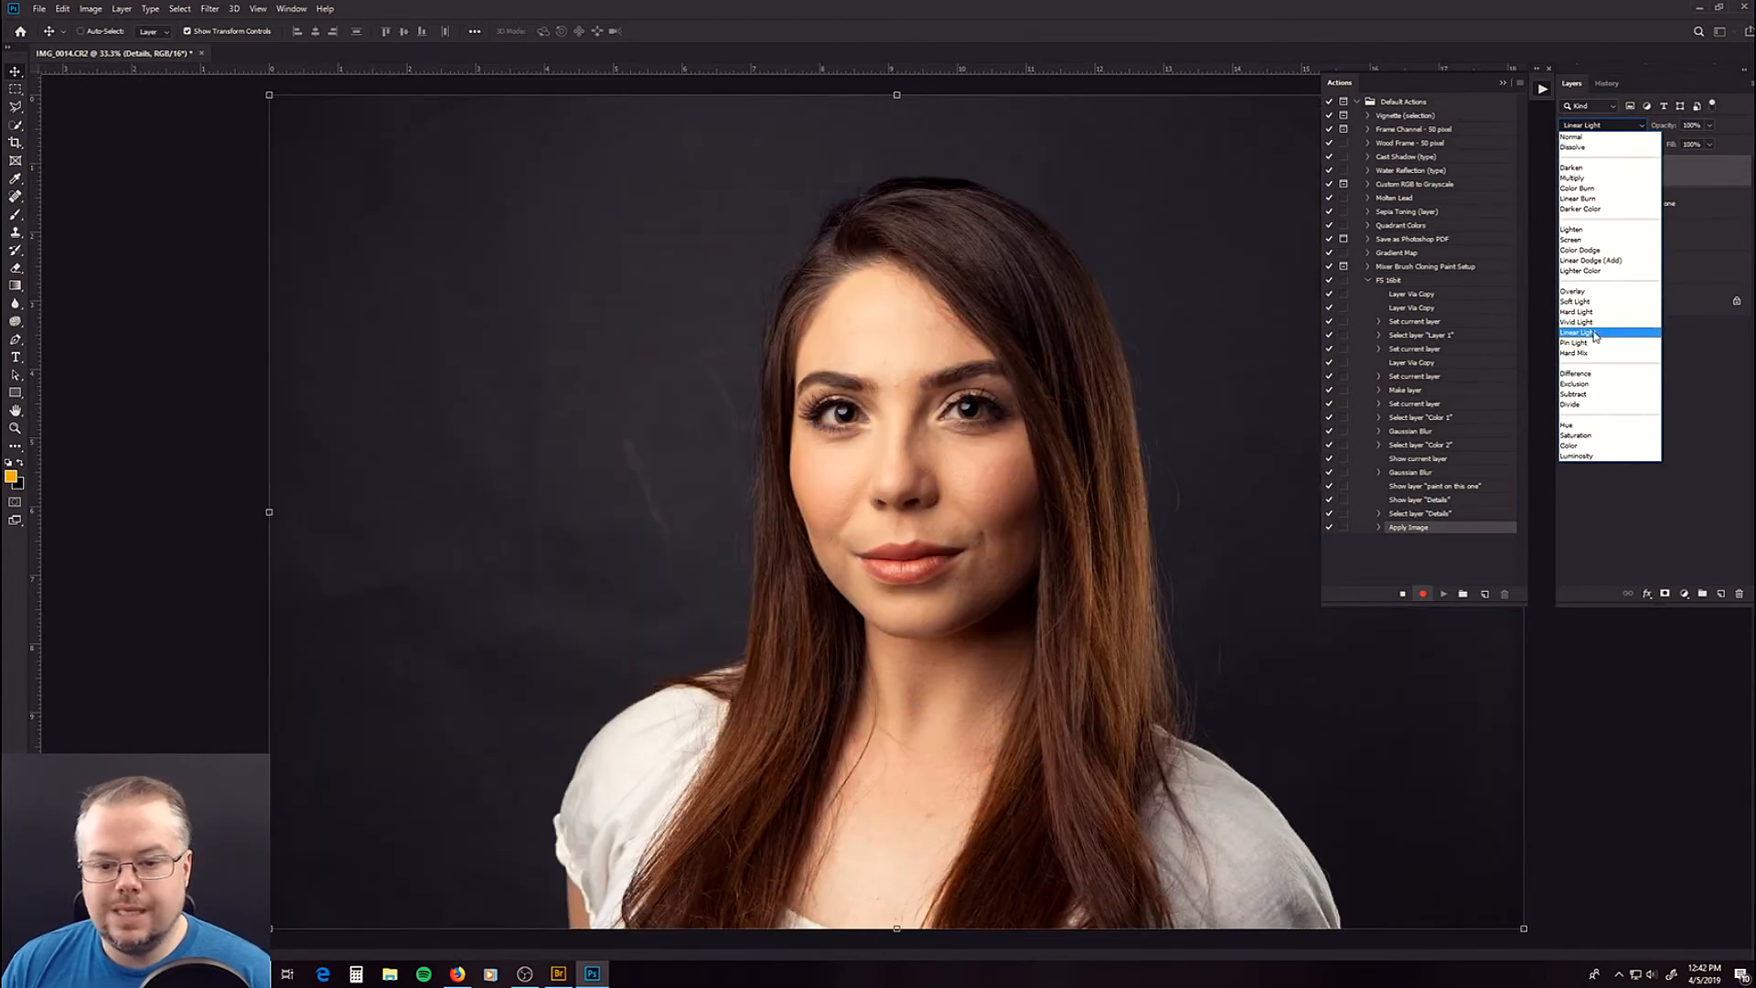
{"action": "left_click", "coordinate": [1590, 332]}
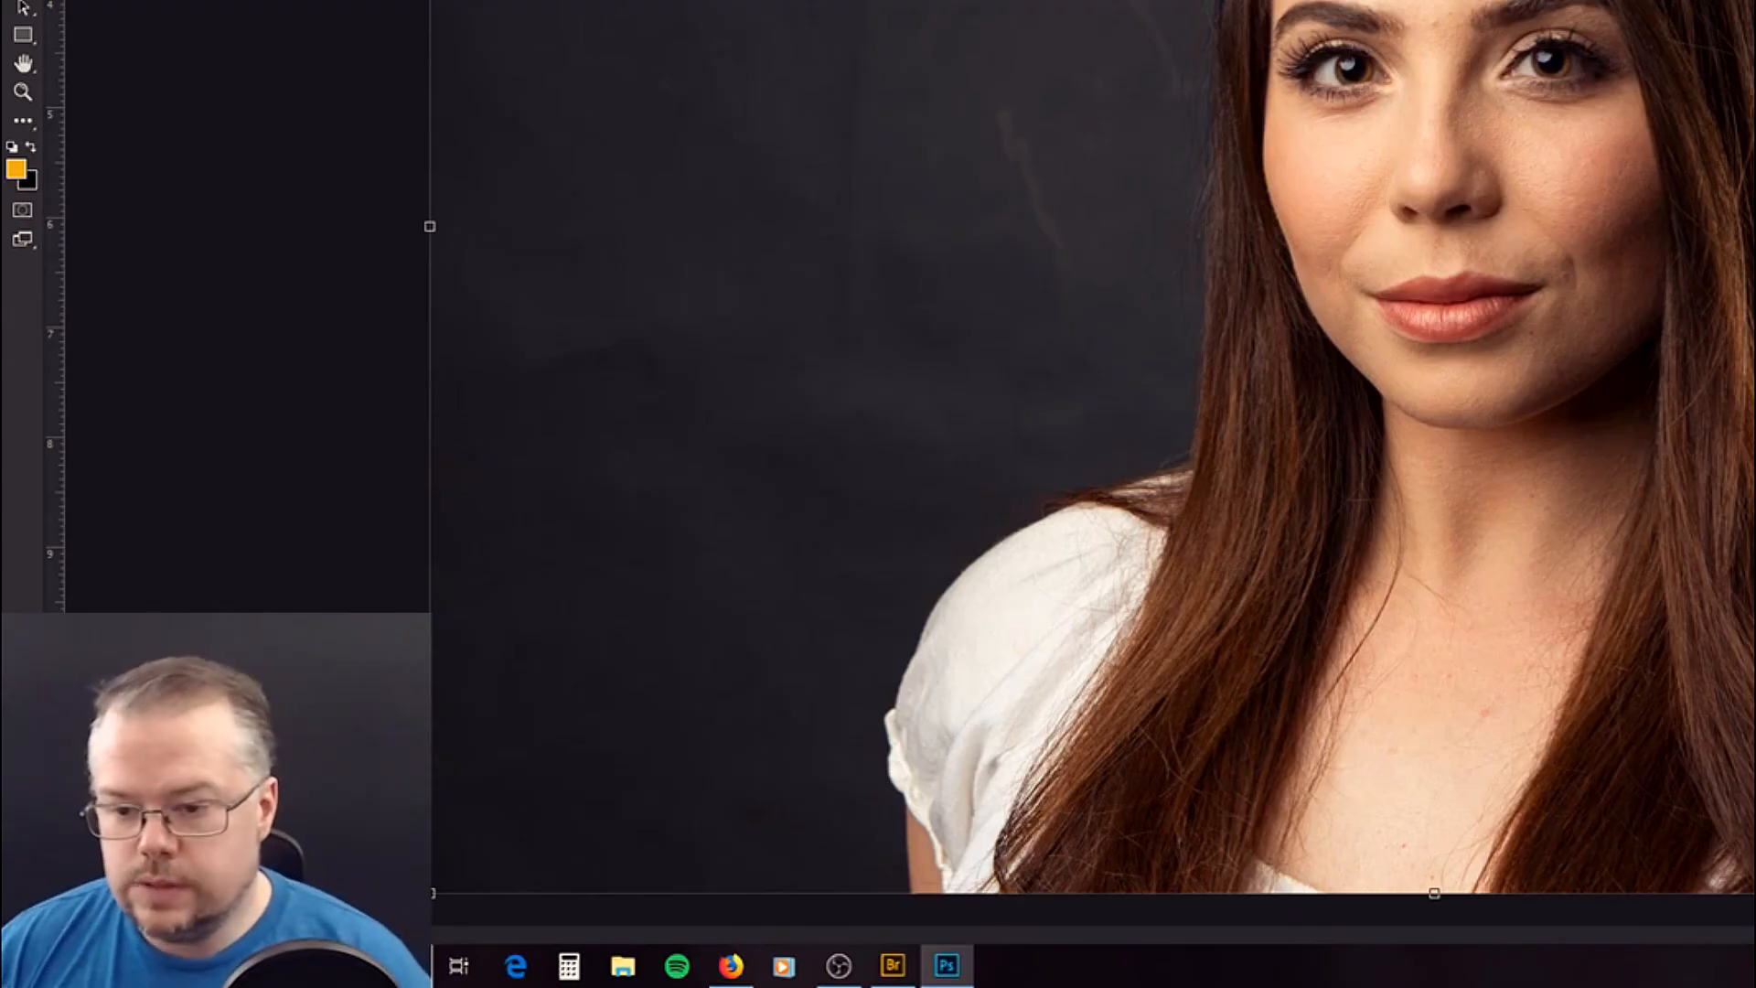
{"action": "left_click", "coordinate": [1402, 594]}
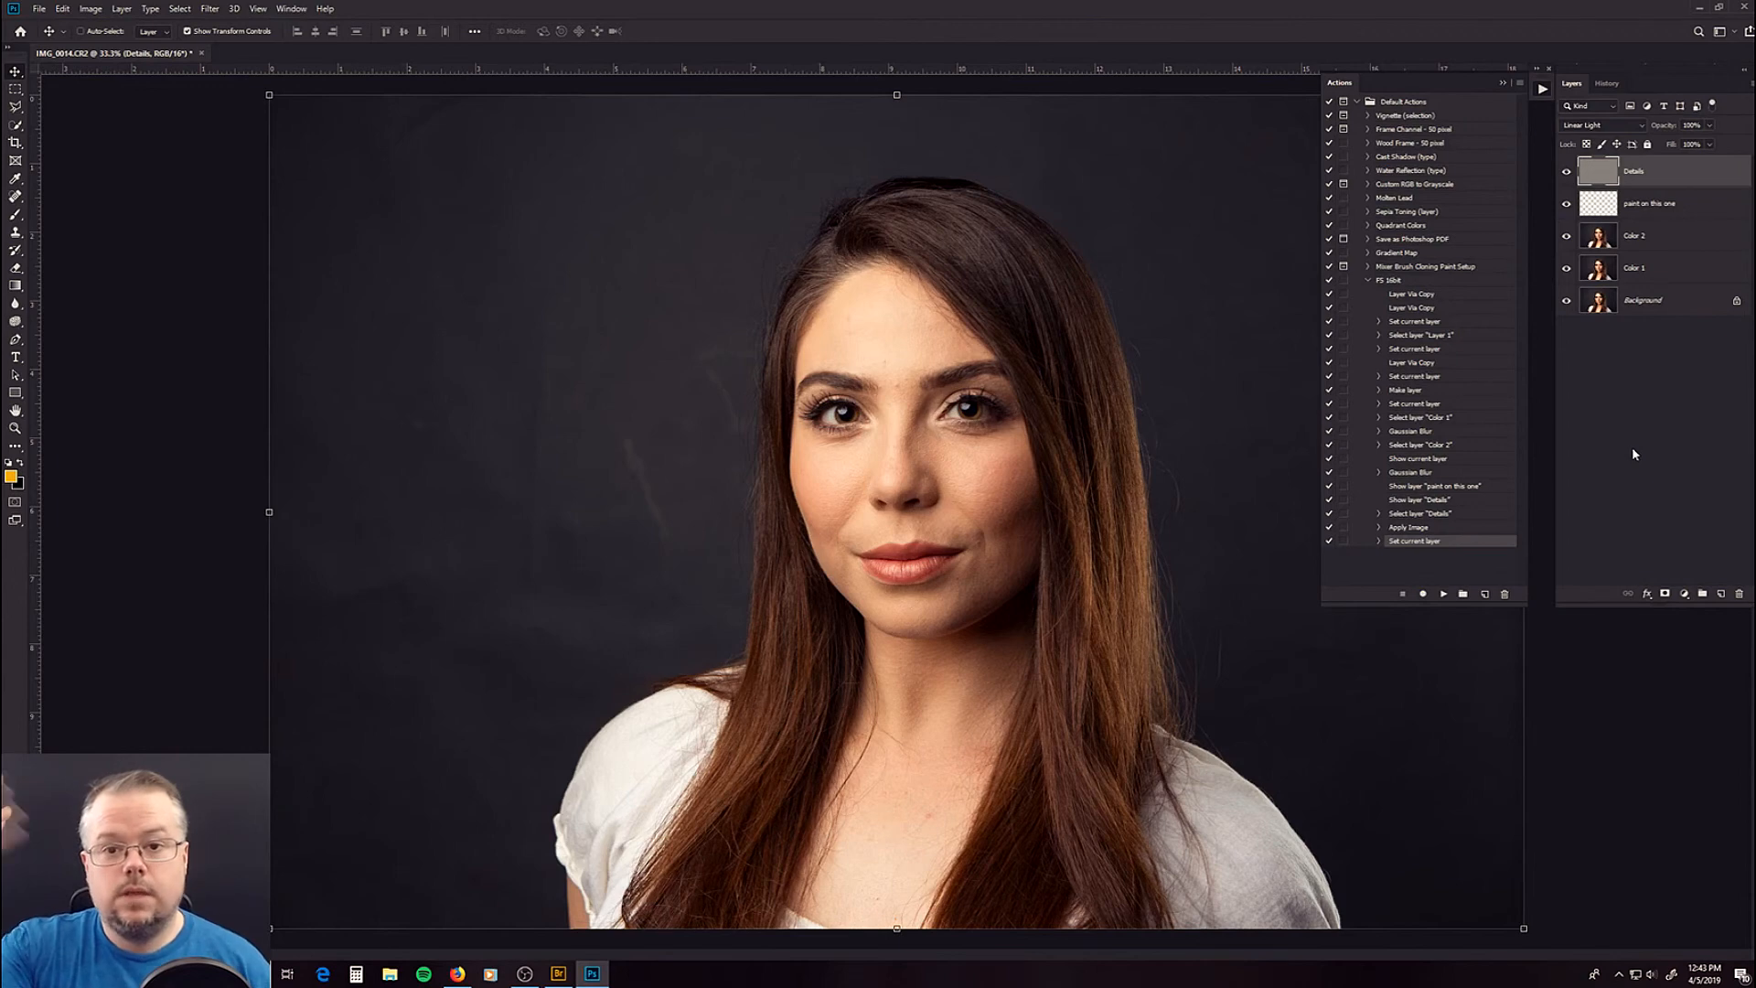